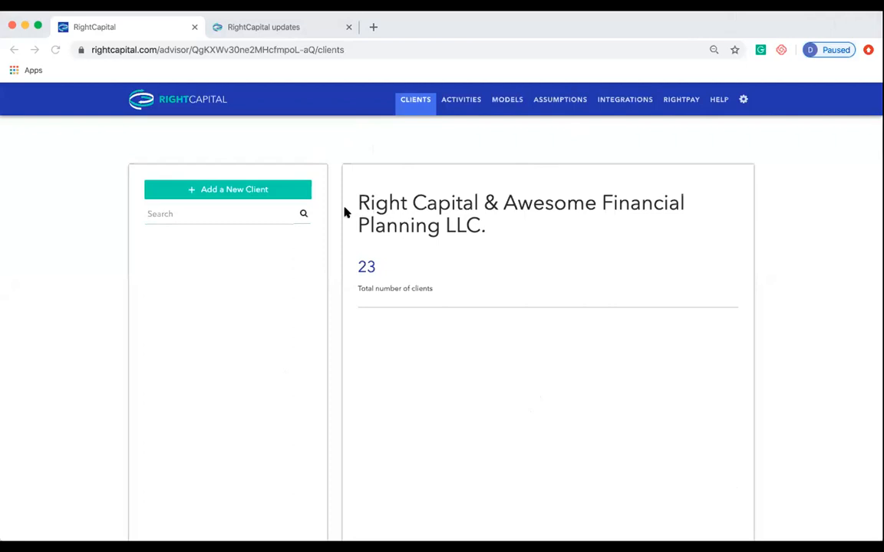
- Search the client list by the client's last name and review that client's financial plan settings
left_click(261, 215)
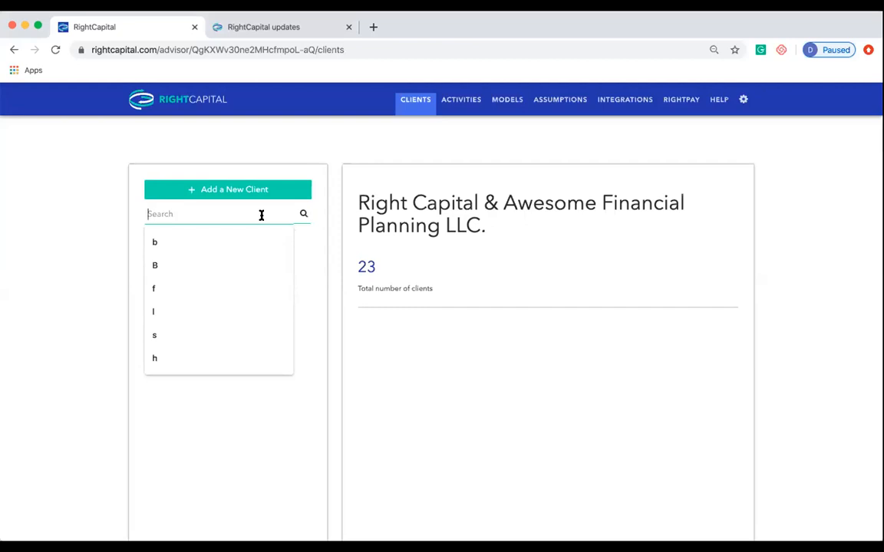
type("Brad")
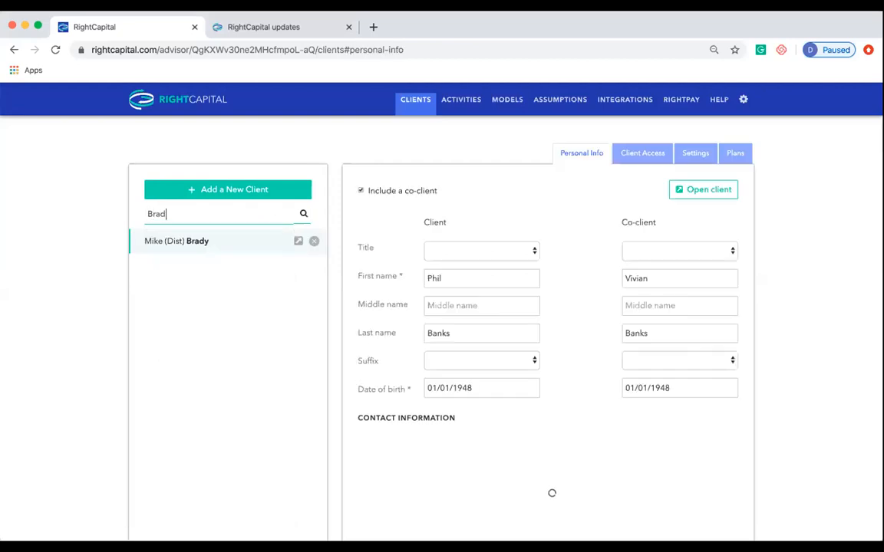
type("y")
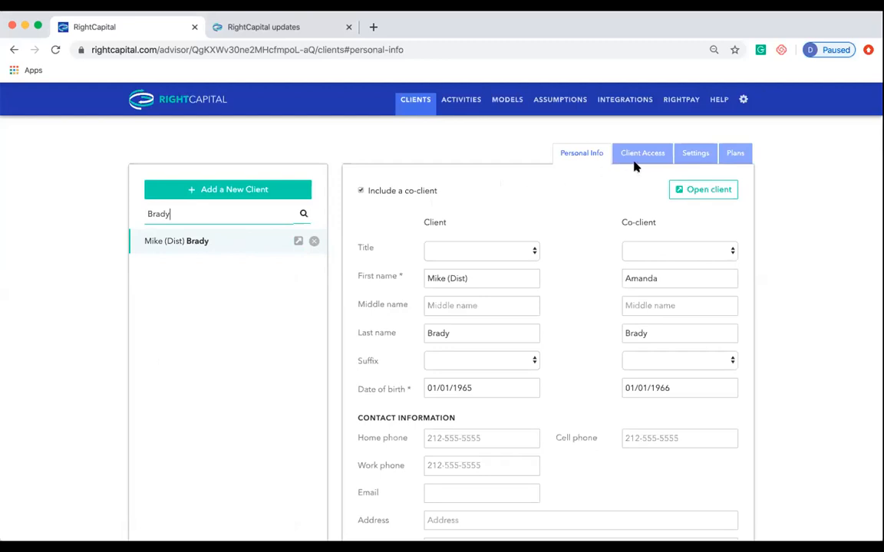
left_click(695, 157)
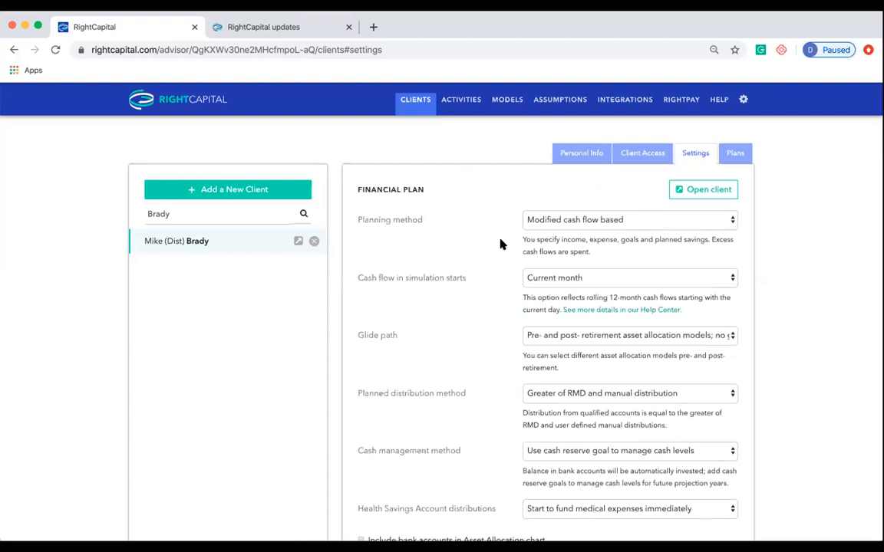
scroll(500, 244, "down", 5)
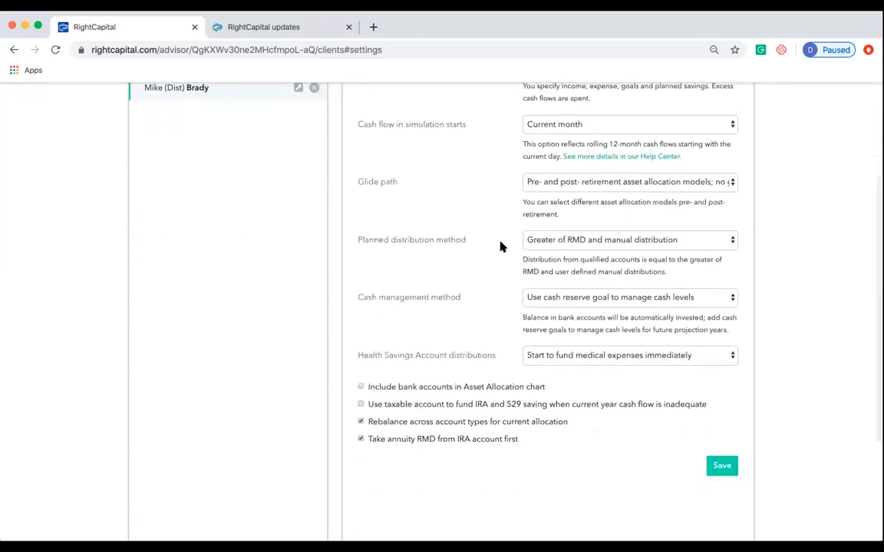
scroll(499, 246, "up", 1)
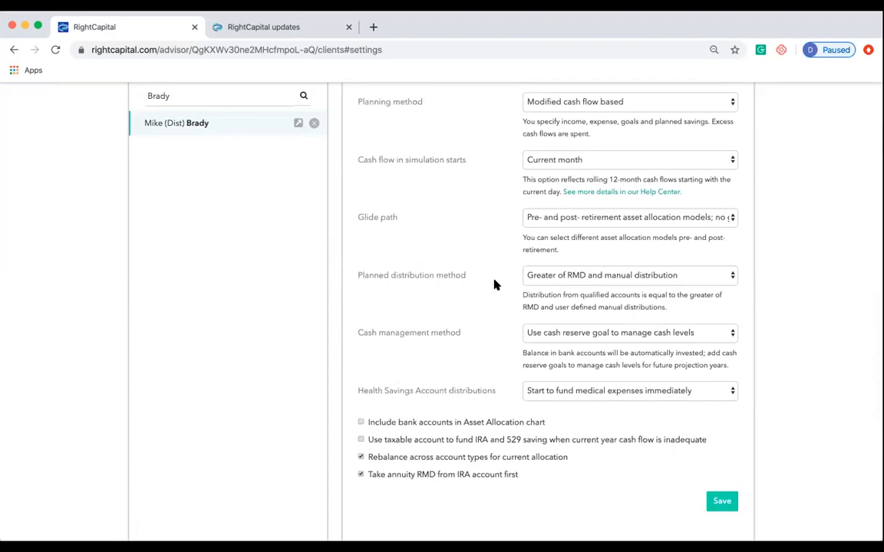
- Try RMD added to manual distribution as the client's planned distribution method, and switch back to Greater of RMD and manual distribution
left_click(659, 277)
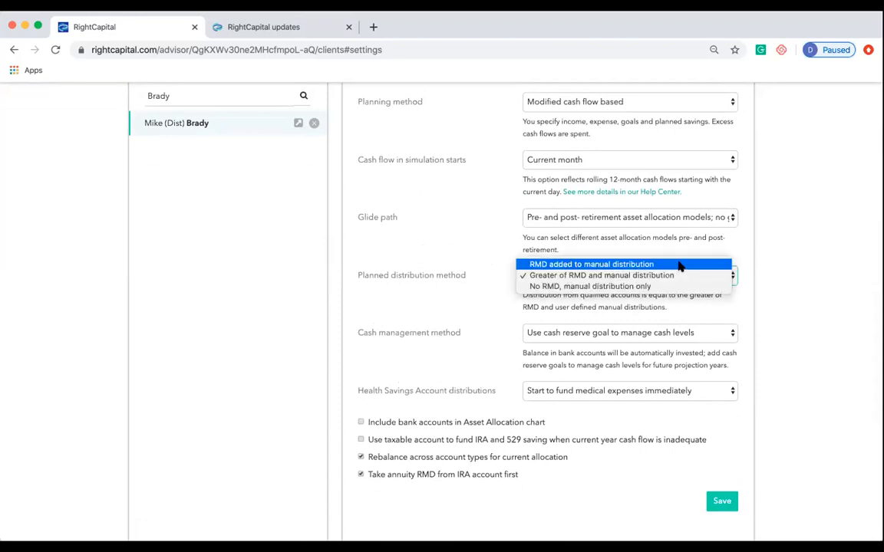
left_click(679, 265)
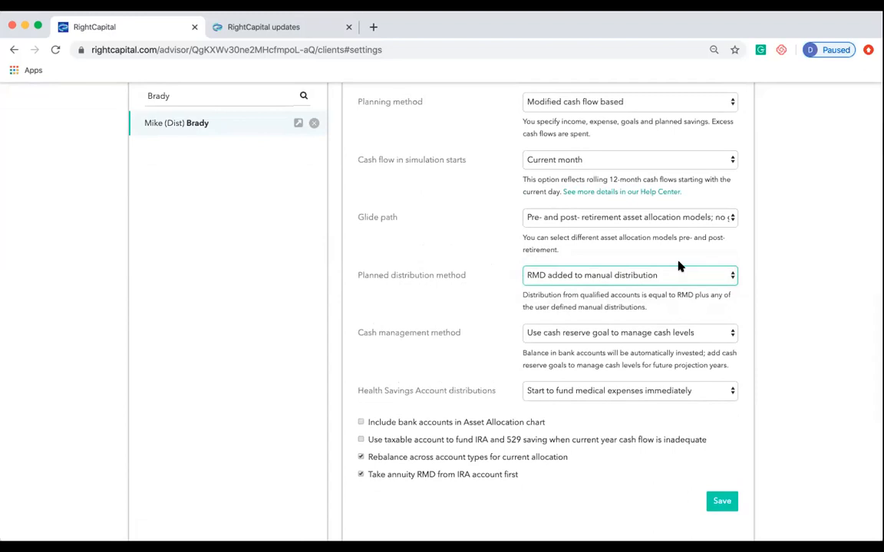
scroll(679, 266, "up", 2)
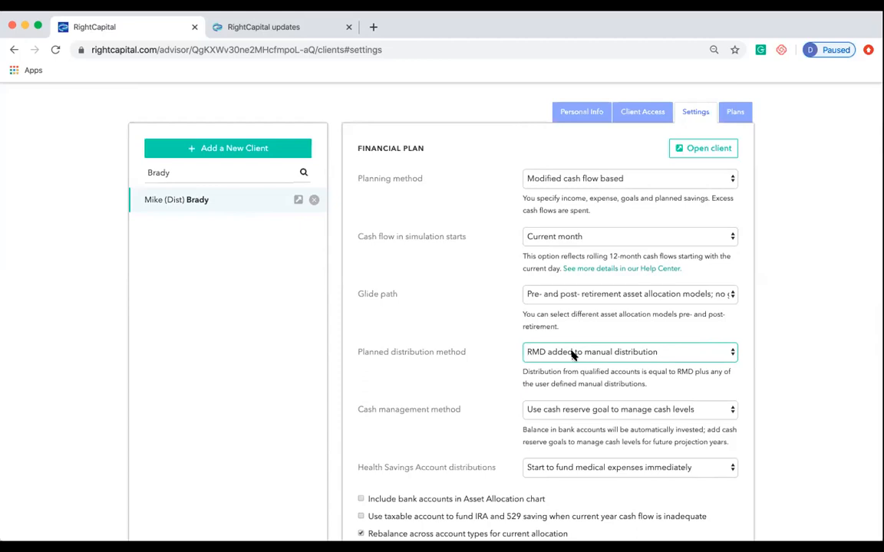
left_click(670, 356)
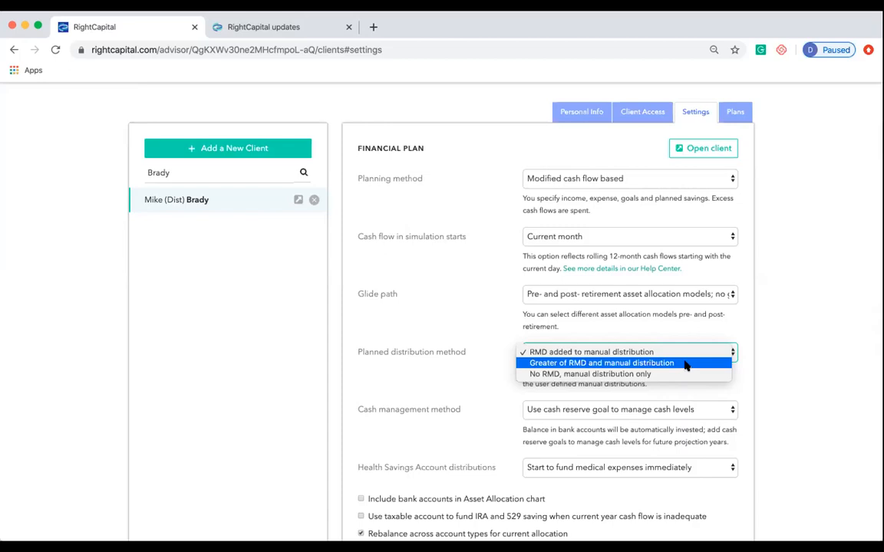
left_click(685, 364)
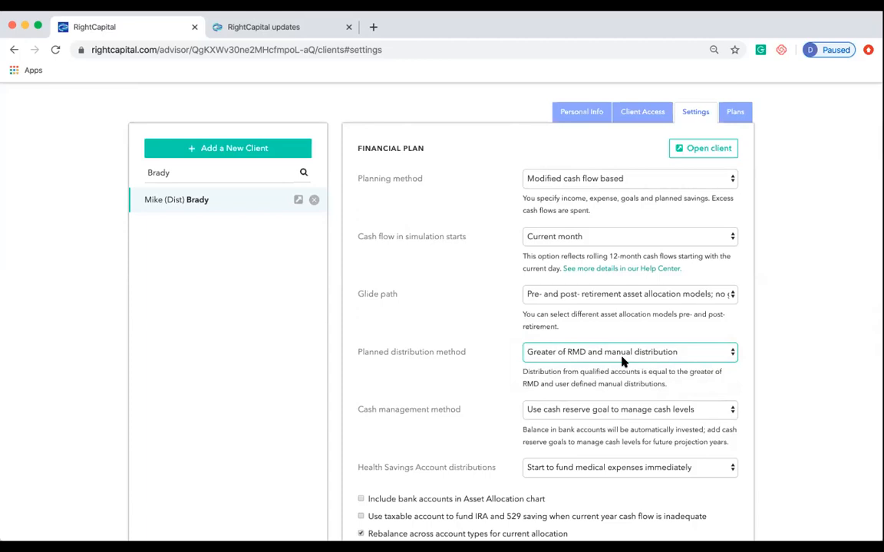
- Try No RMD, manual distribution only as the planned distribution method, and restore Greater of RMD and manual distribution
left_click(575, 360)
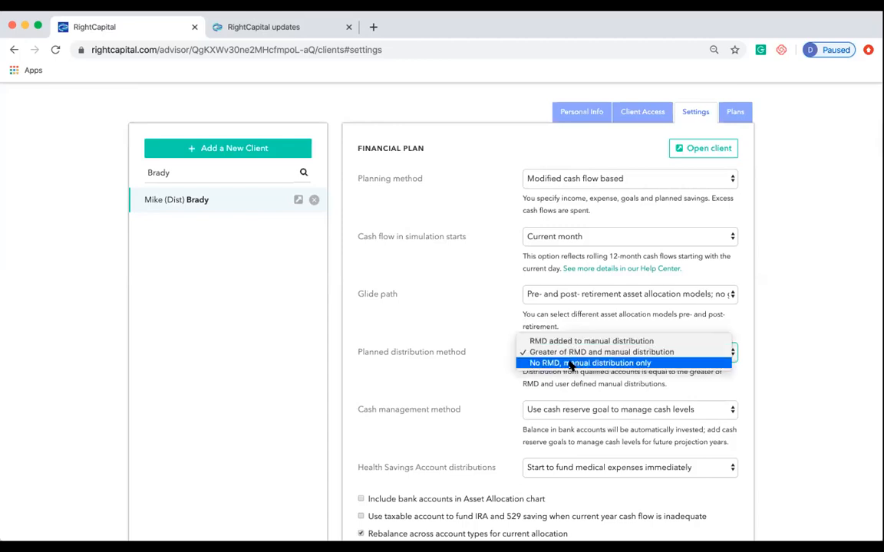
left_click(667, 364)
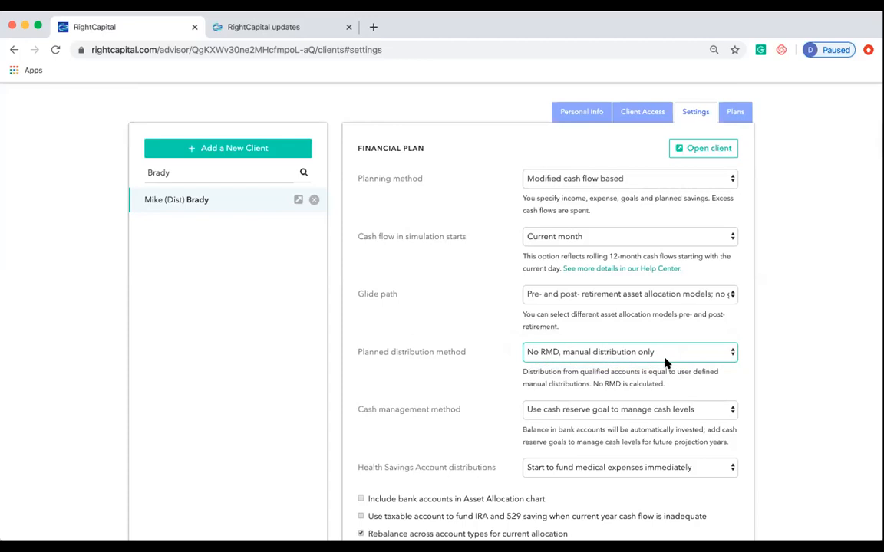
left_click(666, 362)
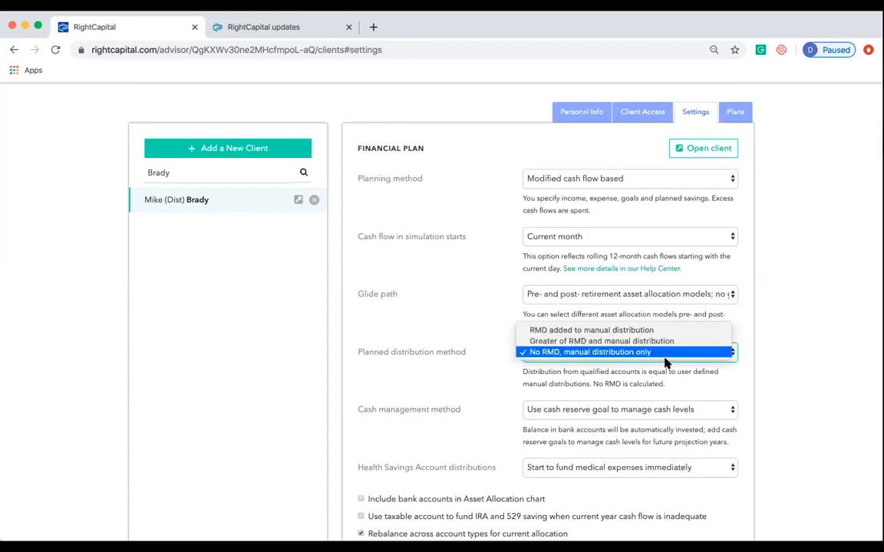
left_click(690, 342)
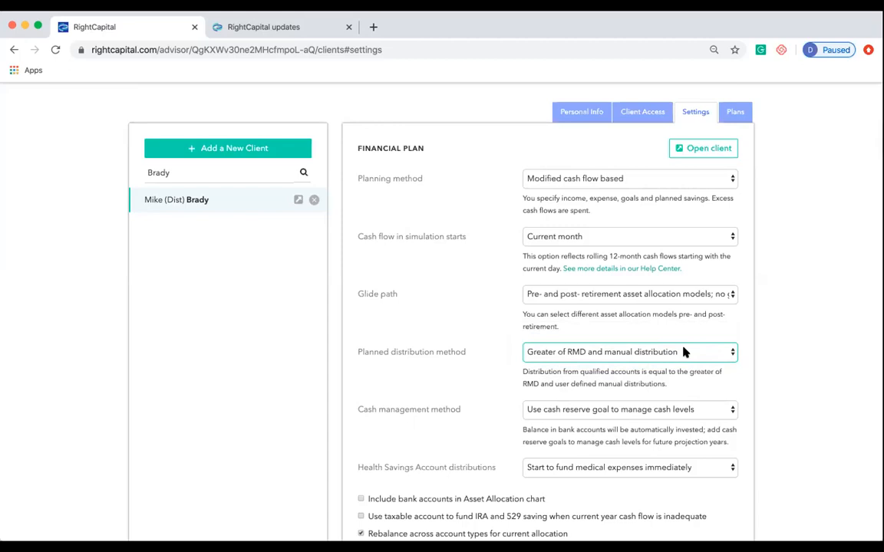
- In the advisor account's client presets, set the planned distribution method to Greater of RMD and manual distribution
scroll(685, 351, "up", 1)
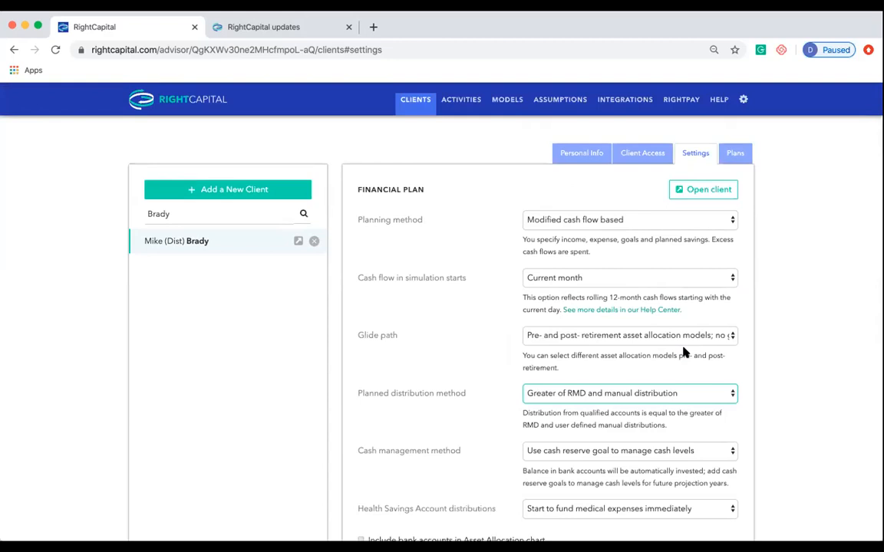
left_click(744, 102)
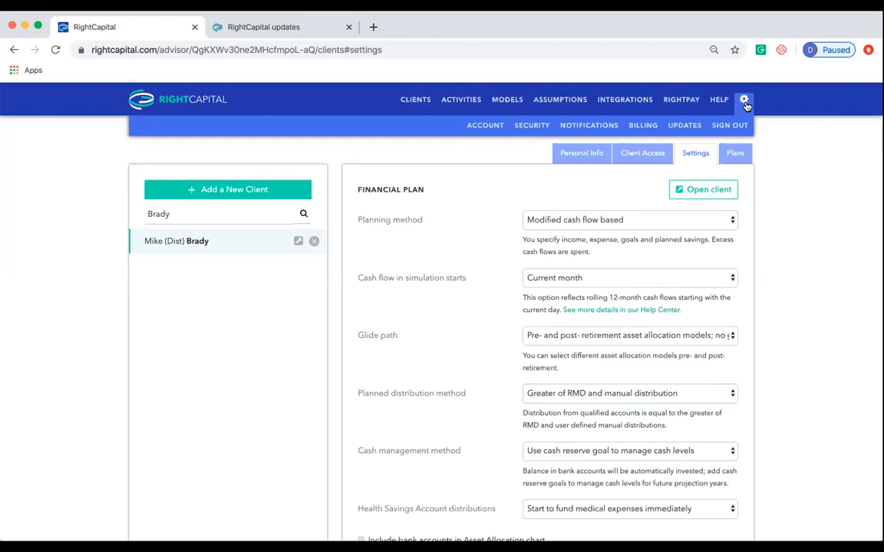
left_click(485, 126)
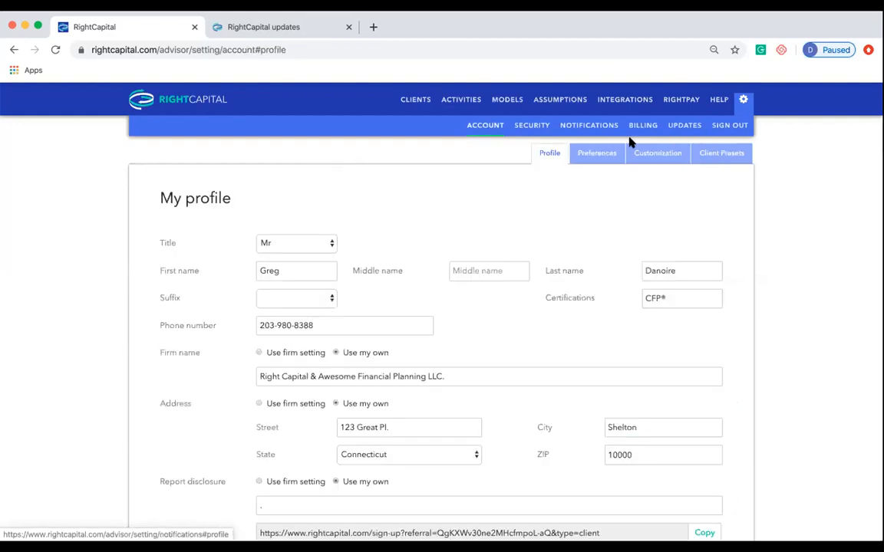
left_click(731, 154)
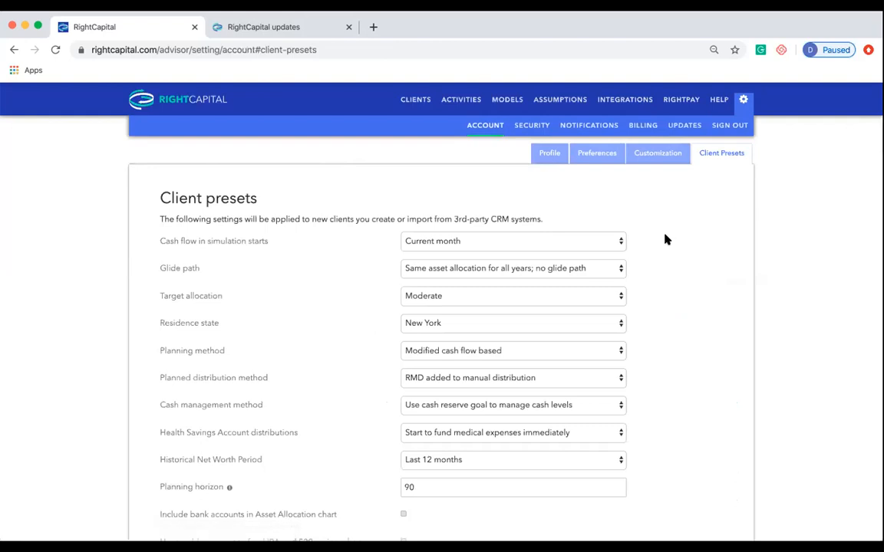
scroll(666, 240, "down", 1)
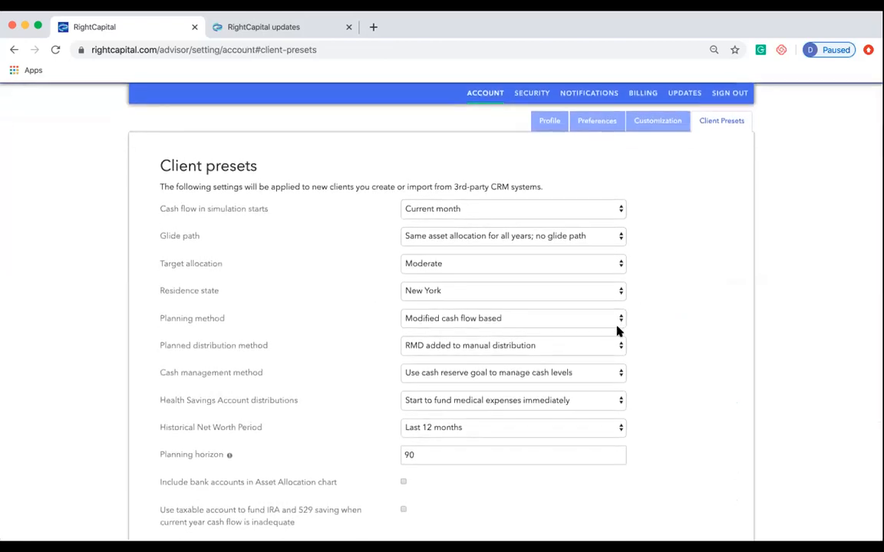
left_click(619, 345)
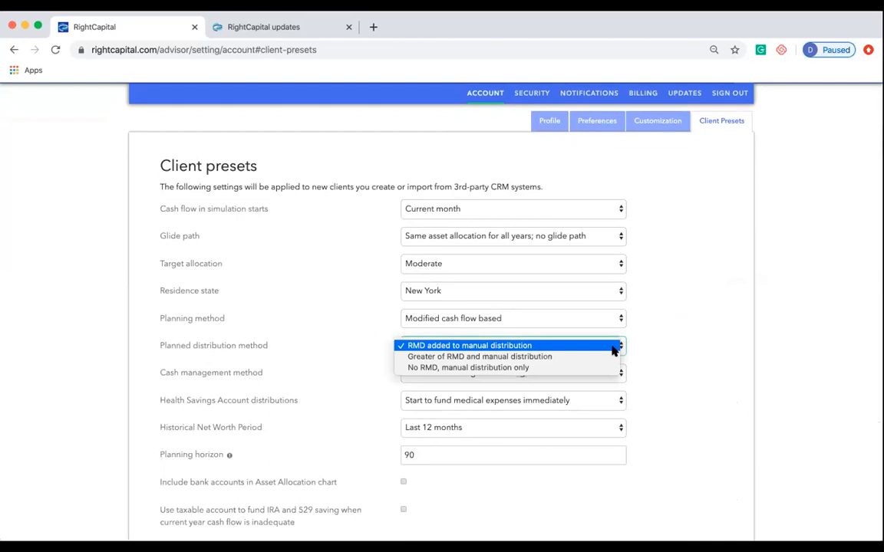
left_click(611, 358)
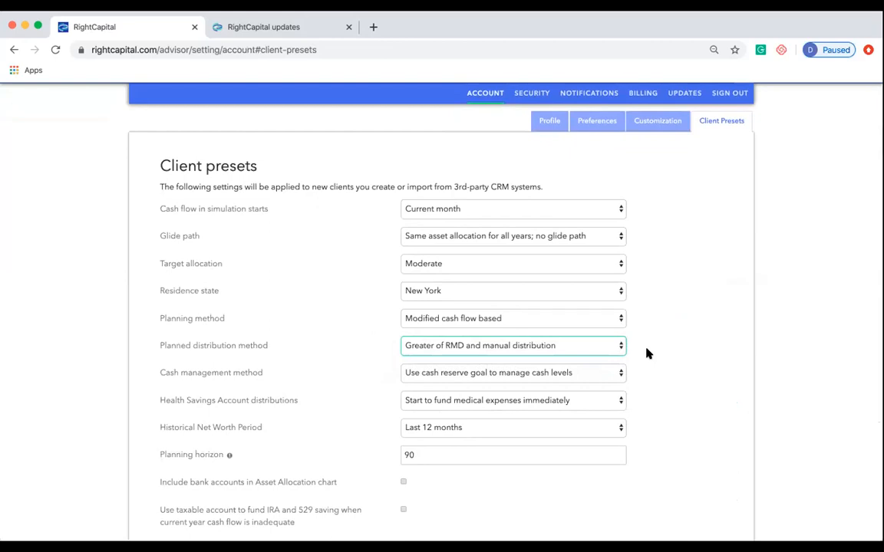
scroll(647, 352, "up", 1)
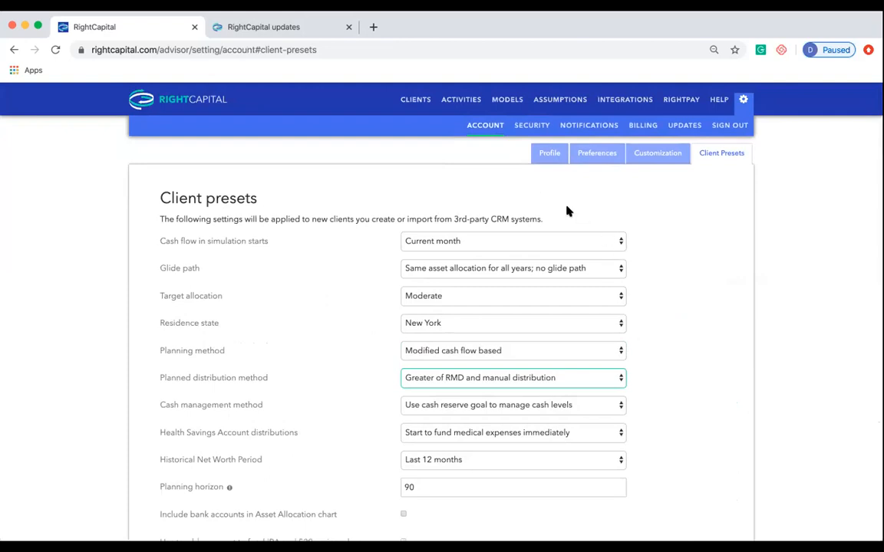
- Return to the client list, search for a client by last name, and clear the search
left_click(415, 101)
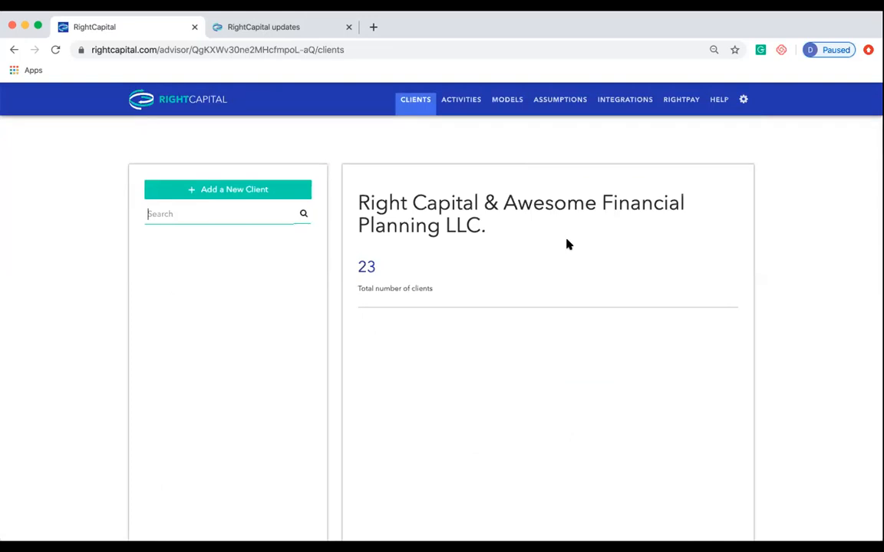
scroll(572, 269, "down", 1)
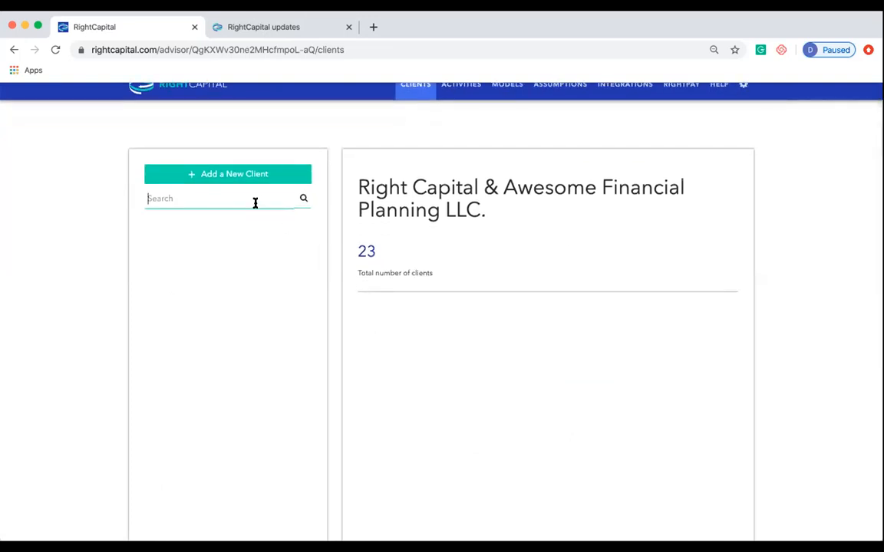
type("Brandy")
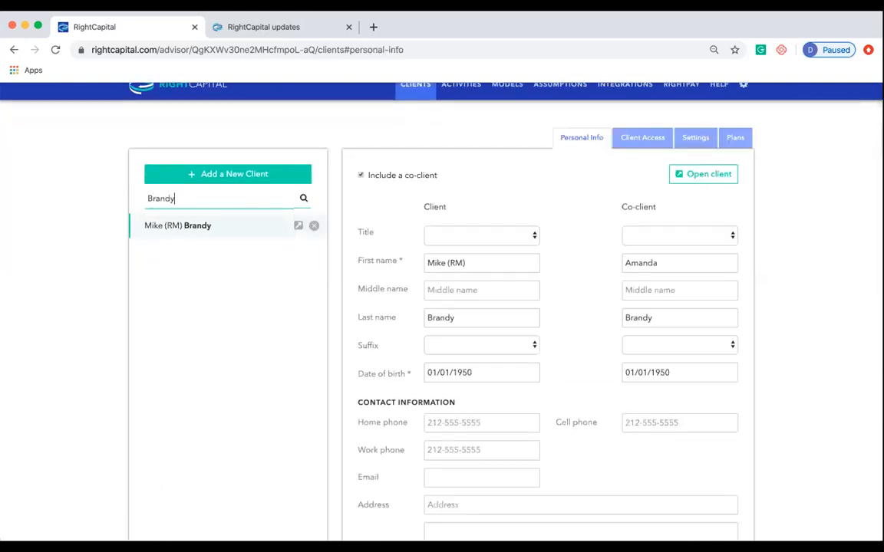
scroll(442, 307, "up", 1)
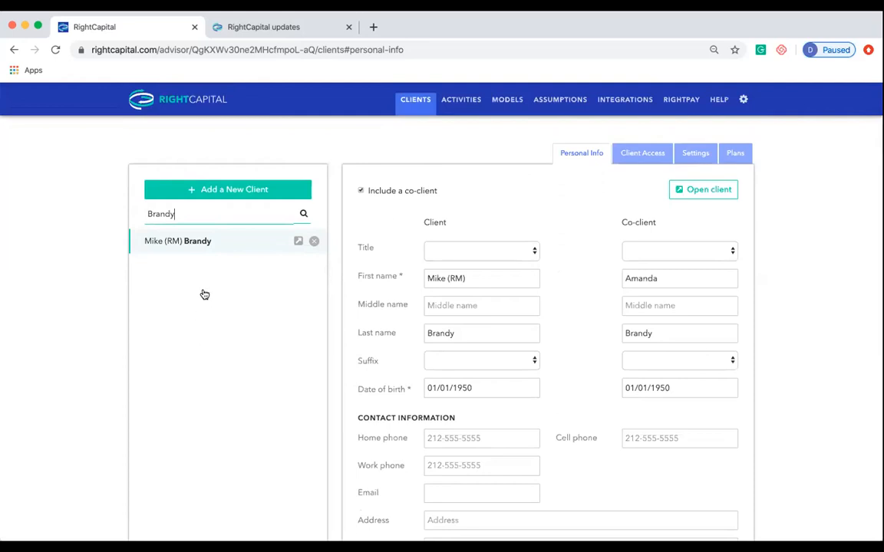
left_click(169, 212)
double_click(168, 213)
key("BackSpace")
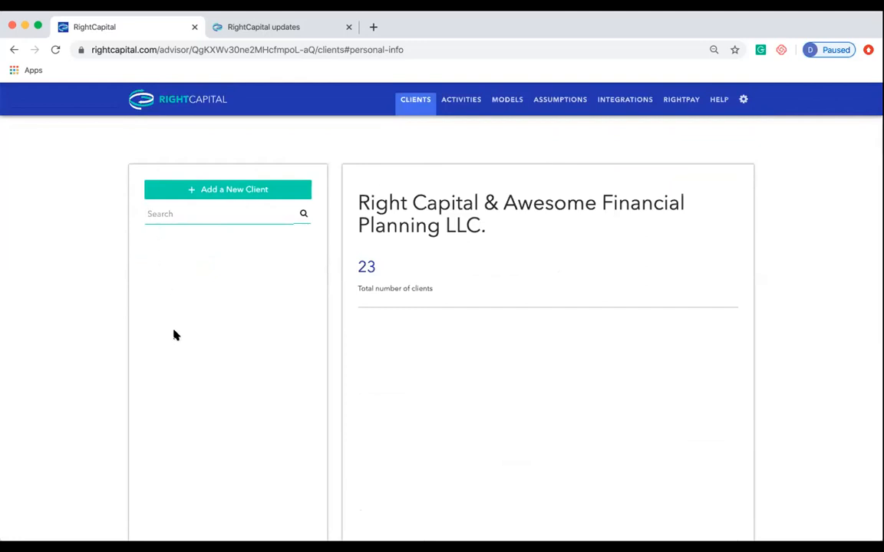
- View the advisor account preference that controls whether clients are listed automatically on the Clients page
left_click(746, 103)
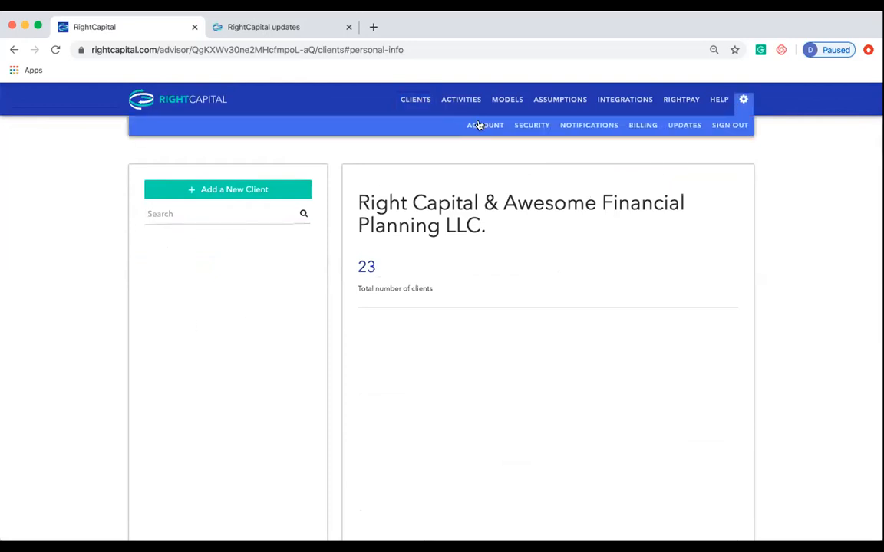
left_click(478, 125)
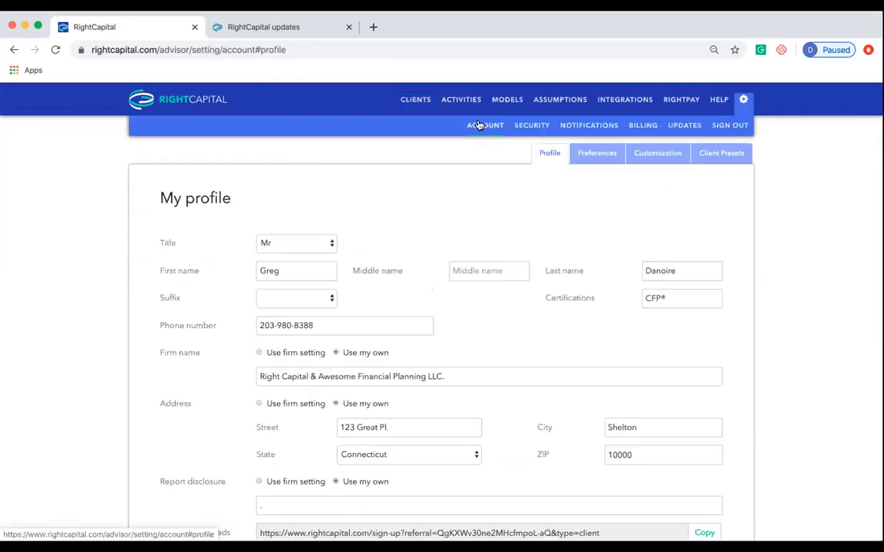
left_click(595, 155)
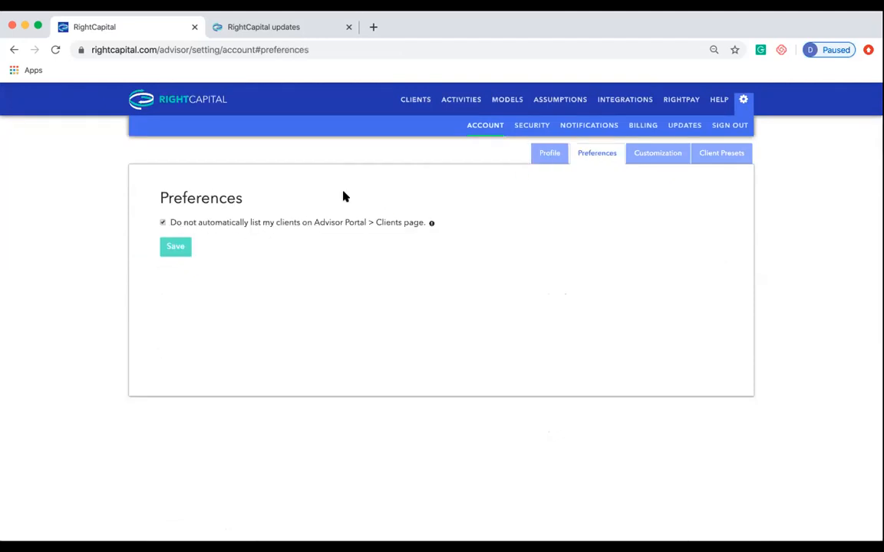
- Return to the client list, find the distribution-example client by last name, and open the client's plan
left_click(414, 102)
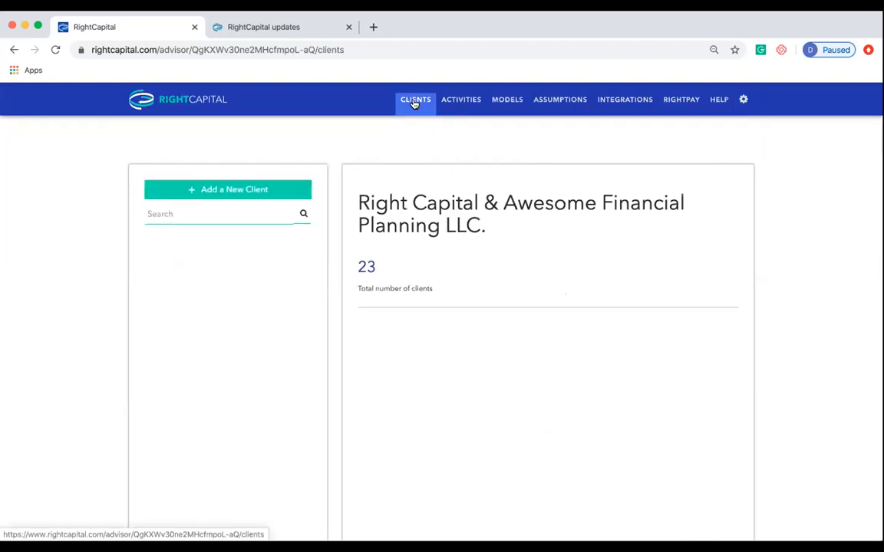
type("Brady")
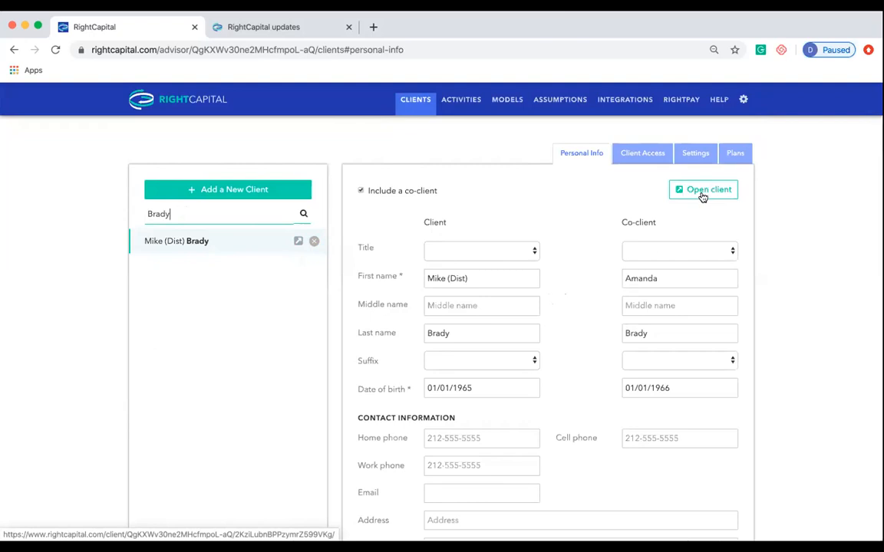
left_click(298, 243)
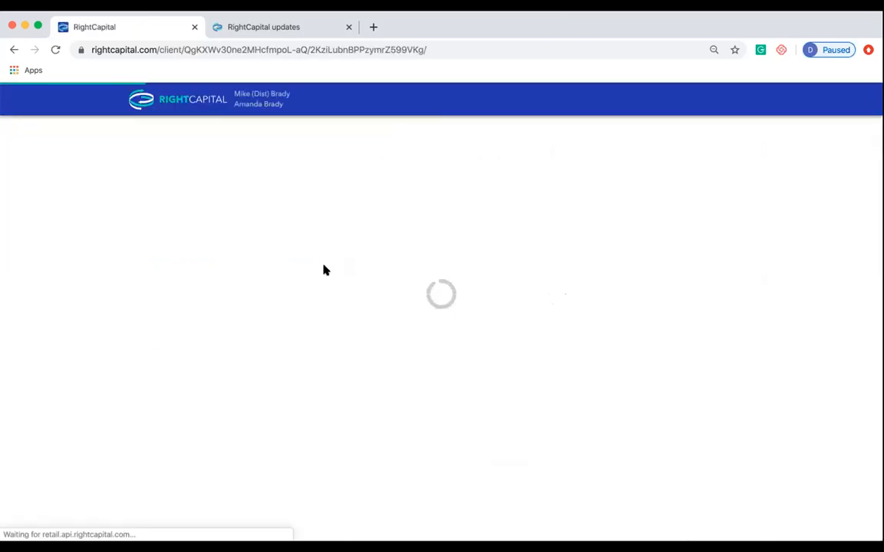
mouse_move(366, 363)
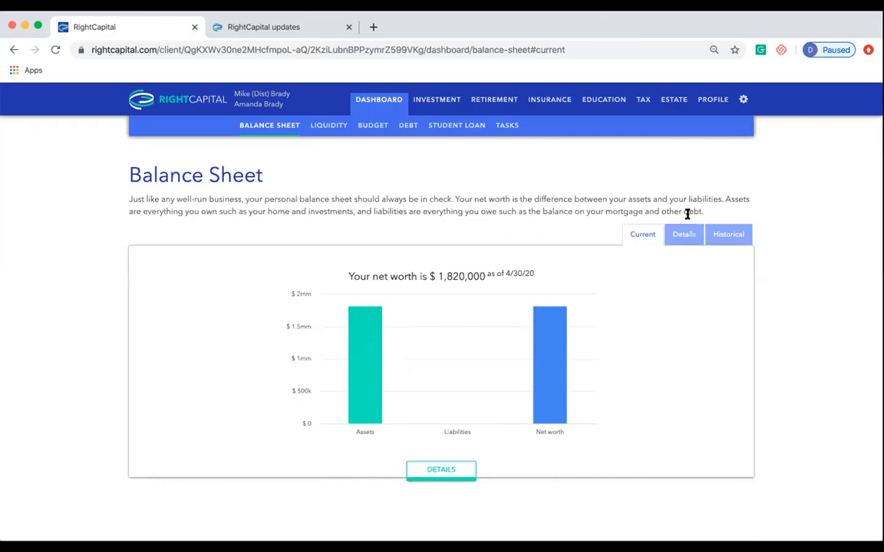
- View the client and co-client details in the family section of the client's profile
left_click(714, 99)
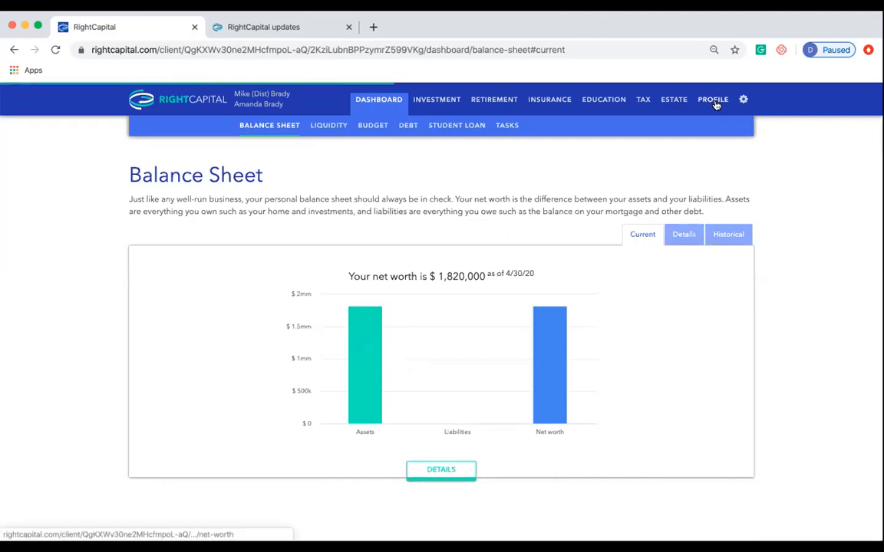
left_click(733, 125)
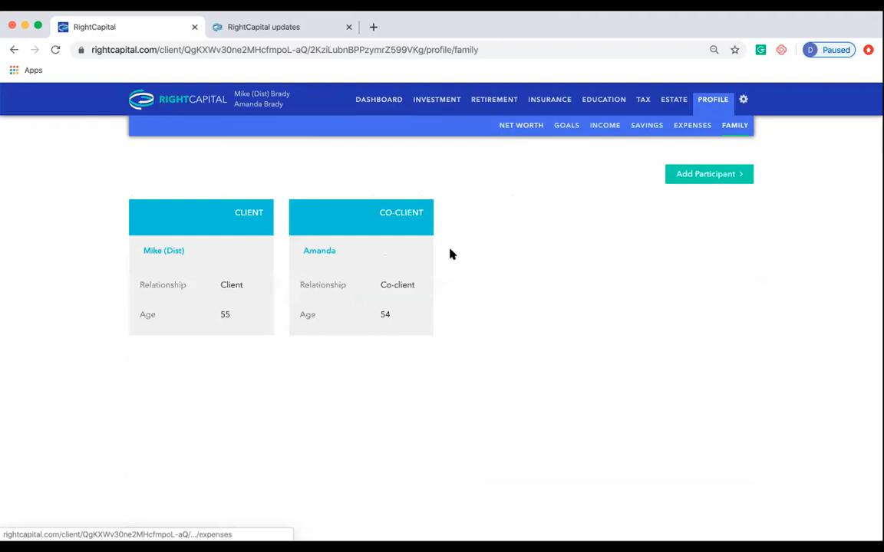
mouse_move(349, 313)
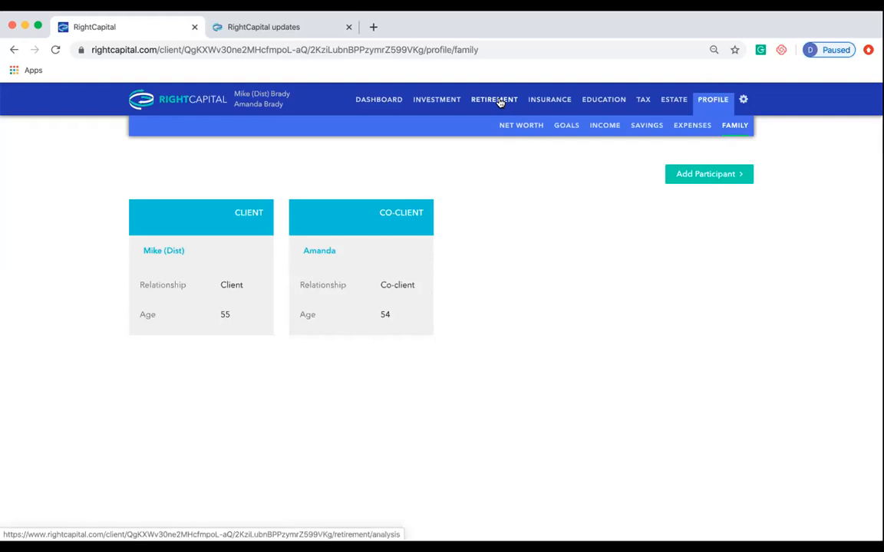
- Review the client's balance sheet and the investment asset allocation summary
left_click(388, 106)
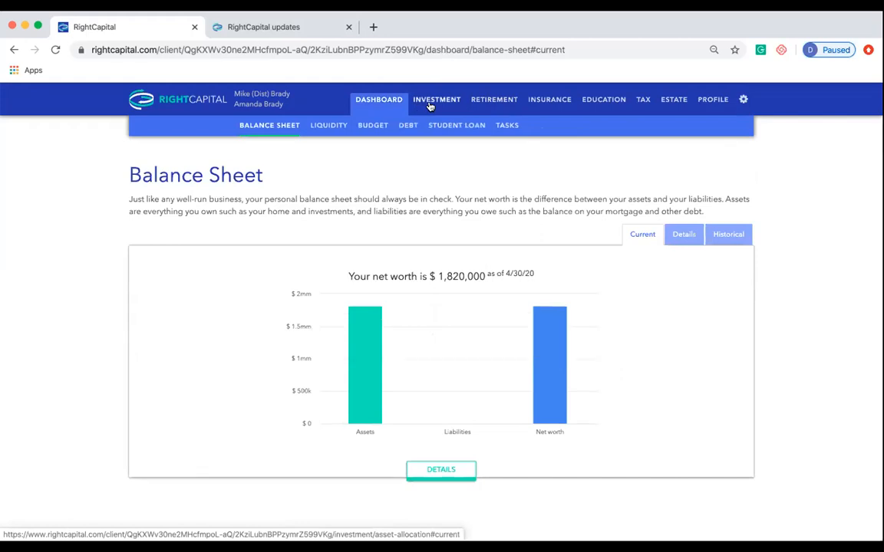
left_click(432, 106)
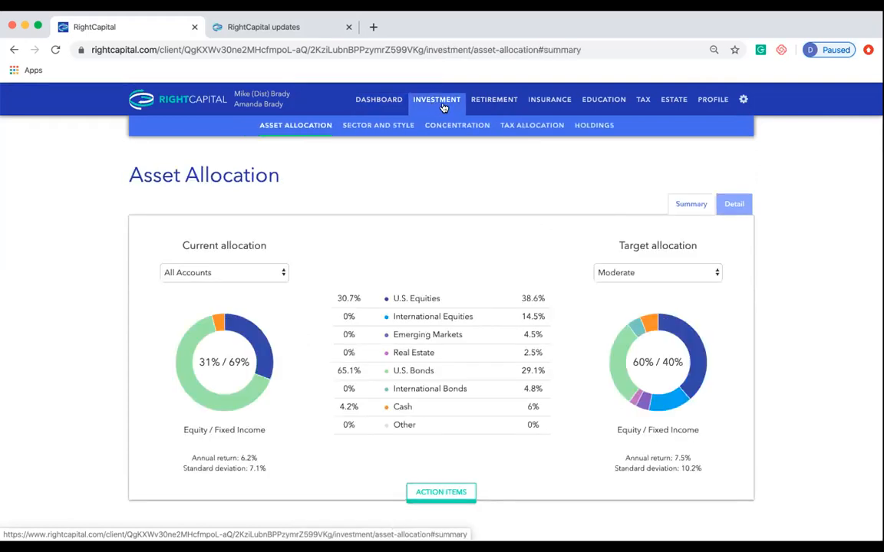
- Open the retirement analysis and compare the Proposed plan with the Current plan instead of the Roth Conversion plan
left_click(496, 105)
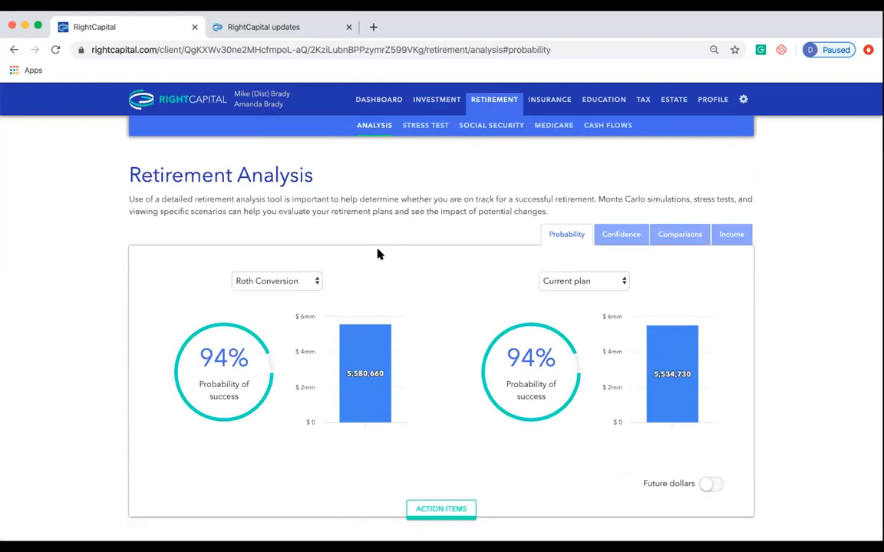
left_click(314, 280)
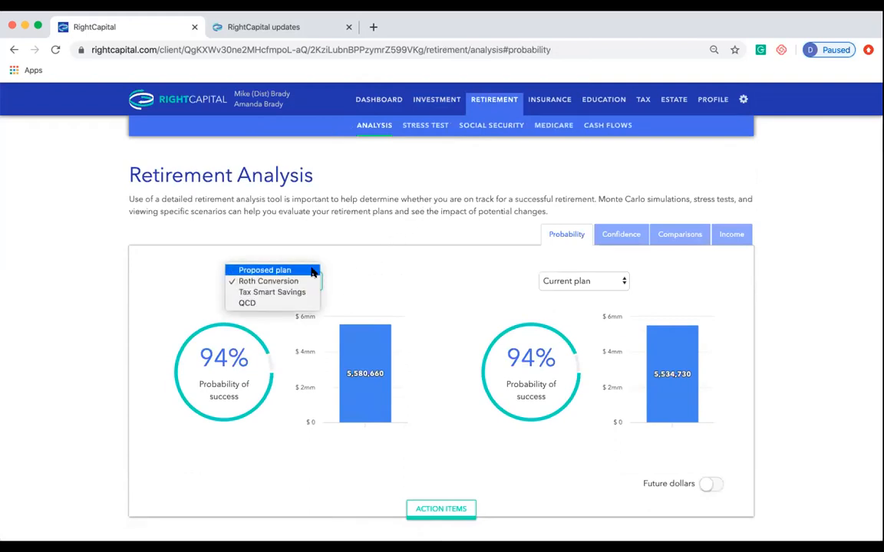
left_click(311, 270)
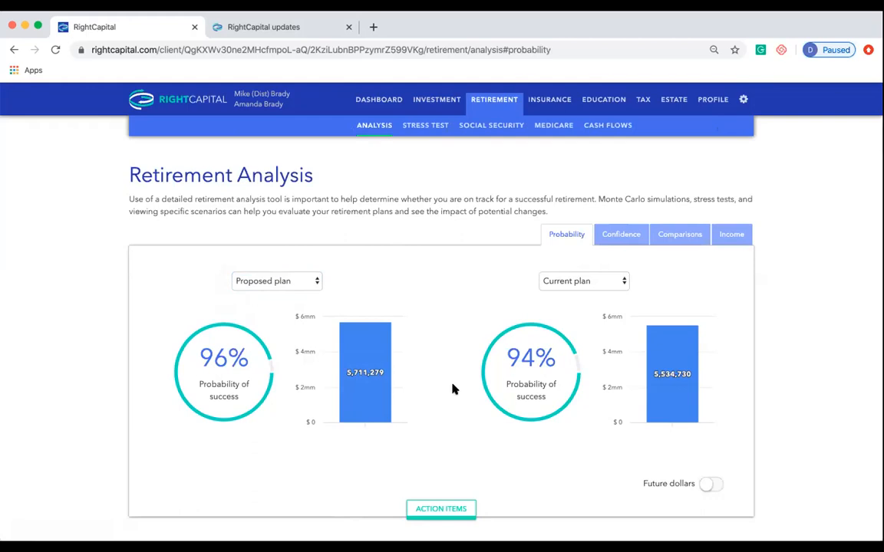
- In the proposed plan's action items, set the asset allocation to Moderate and the retirement allocation to Conservative
scroll(453, 389, "down", 1)
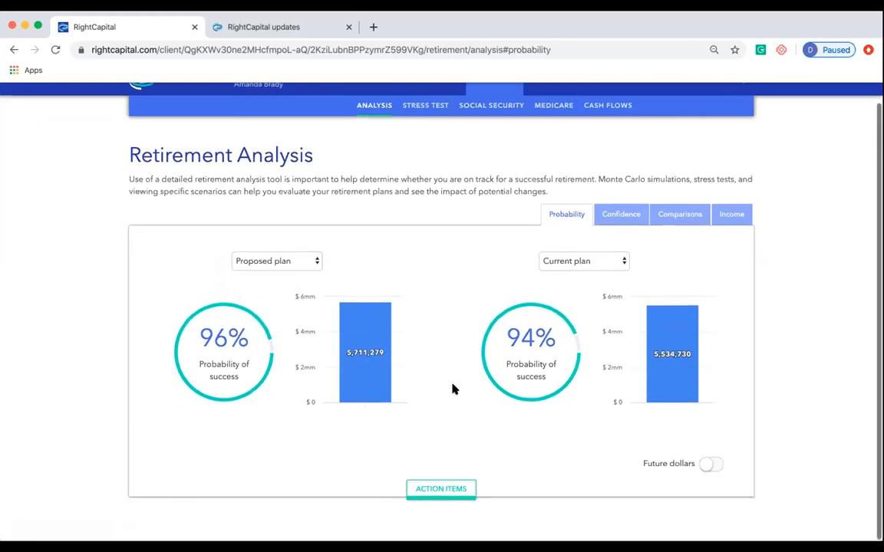
left_click(441, 490)
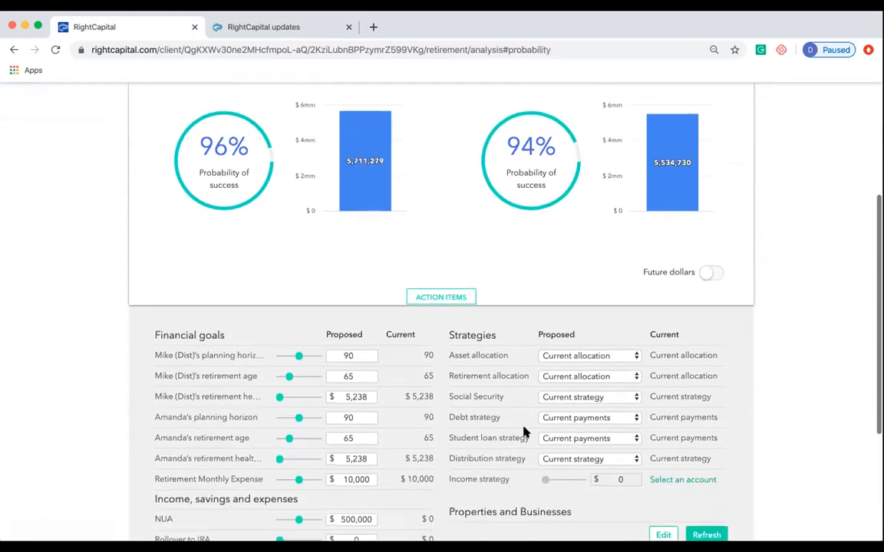
left_click(606, 358)
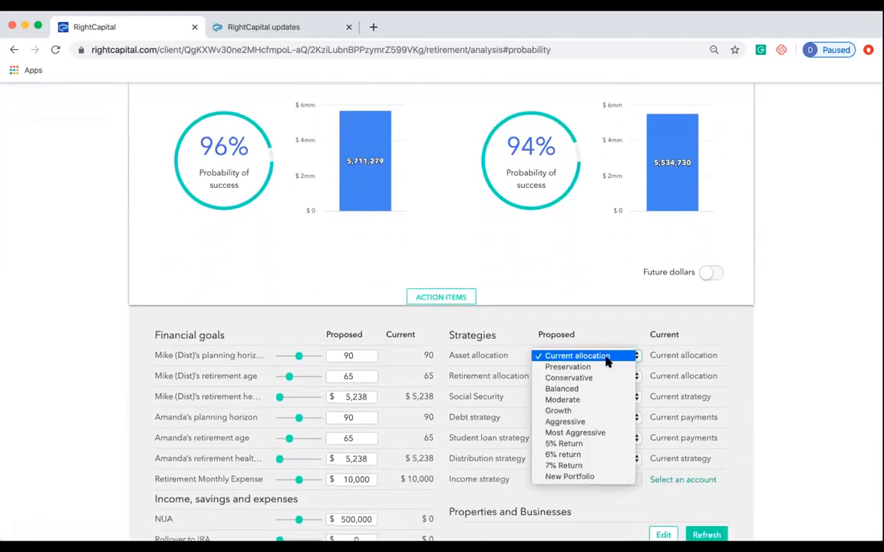
left_click(603, 401)
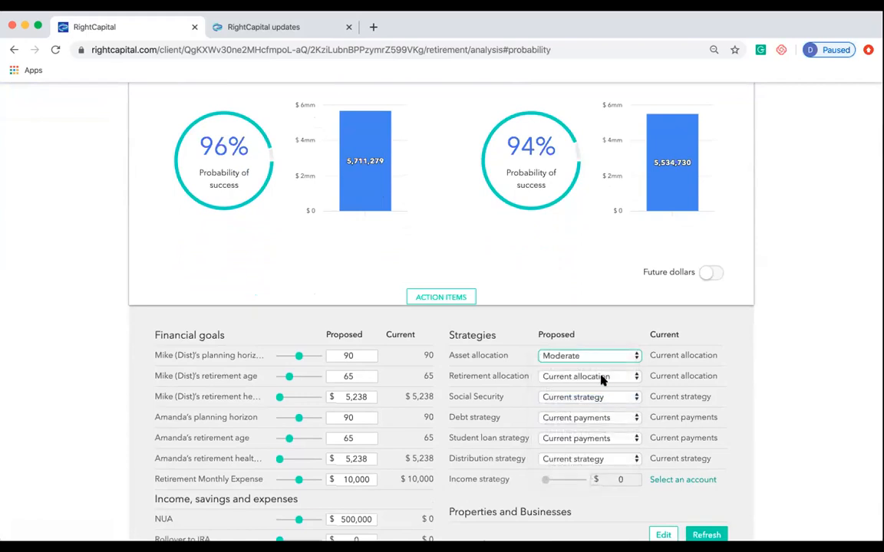
left_click(602, 376)
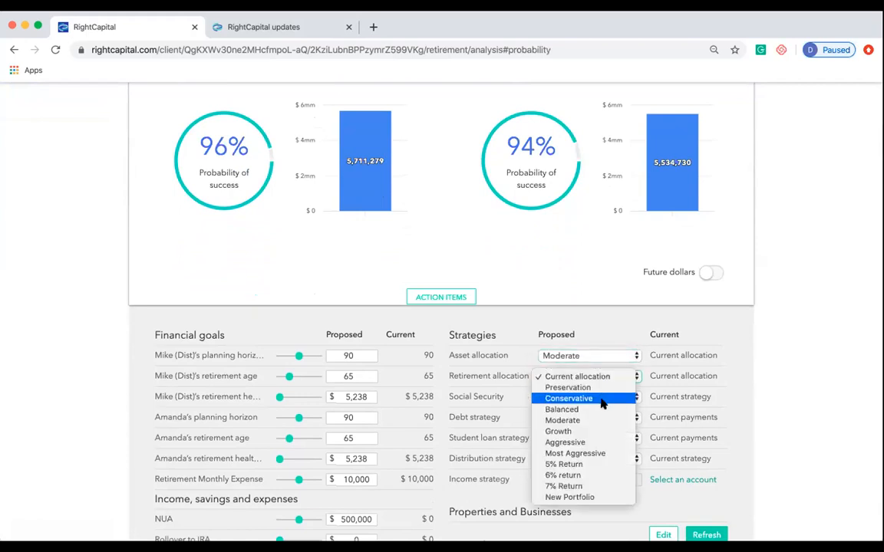
left_click(602, 398)
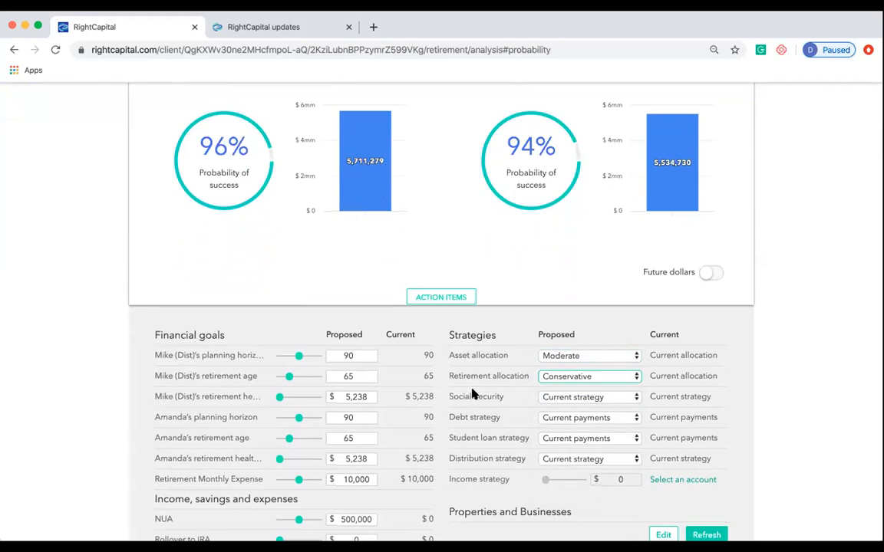
scroll(472, 394, "up", 2)
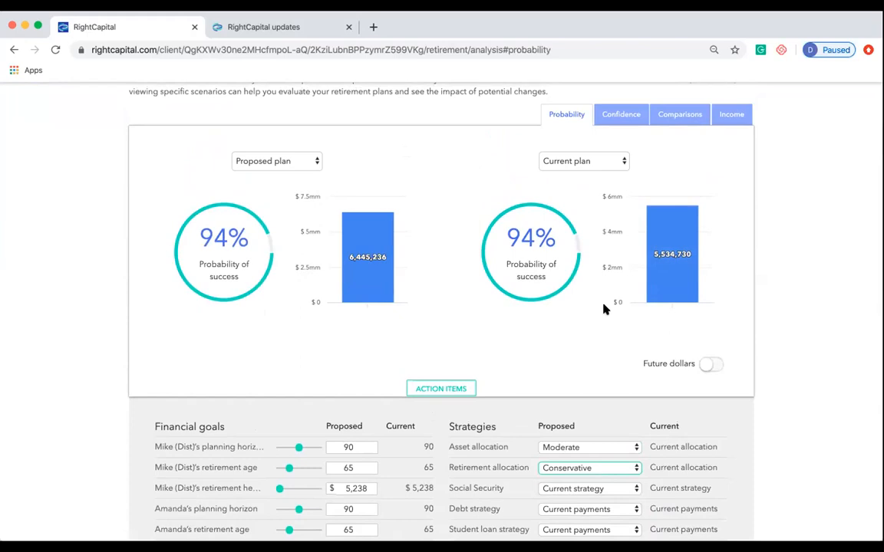
scroll(603, 309, "up", 3)
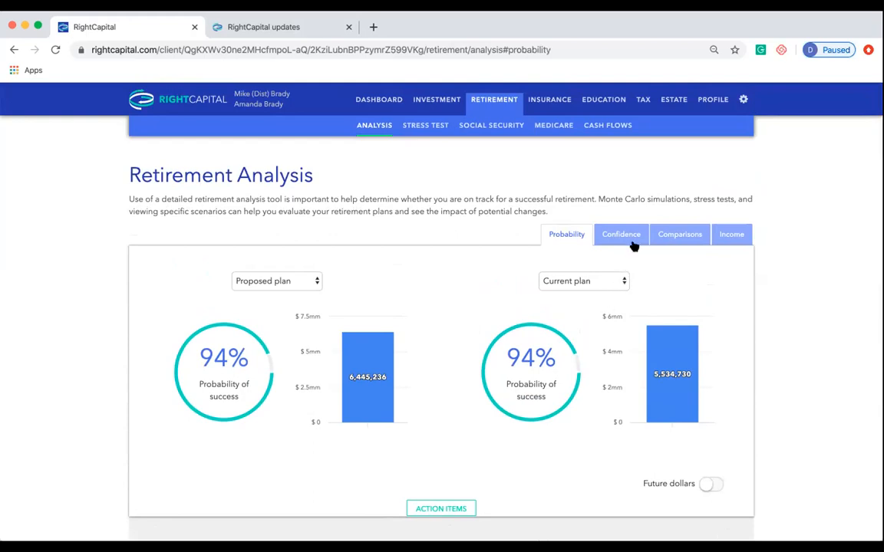
- Open the tax estimate and show the estimated effective tax rate chart for the Tax Smart Savings plan
left_click(644, 107)
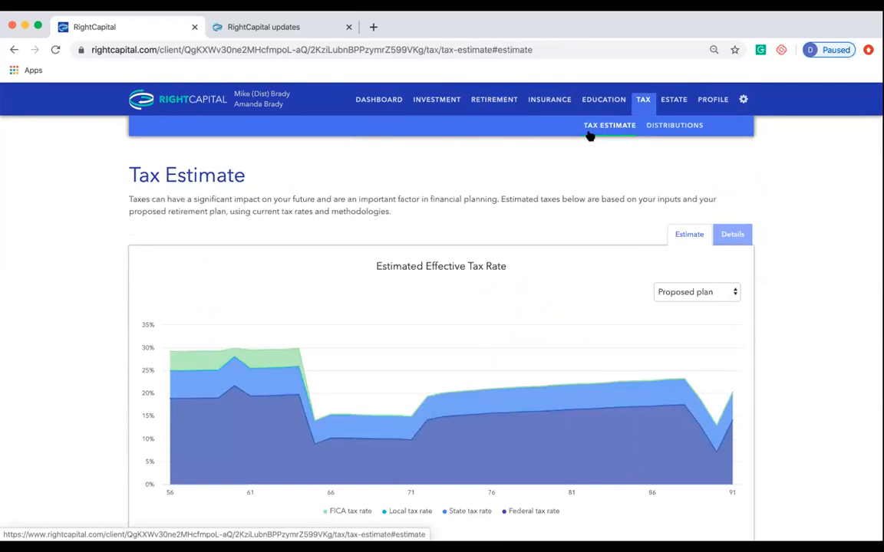
mouse_move(197, 363)
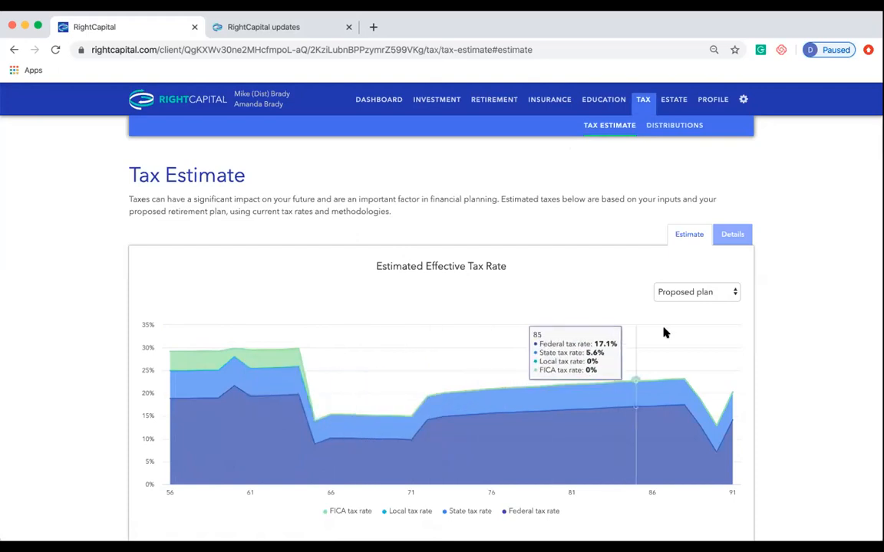
left_click(733, 292)
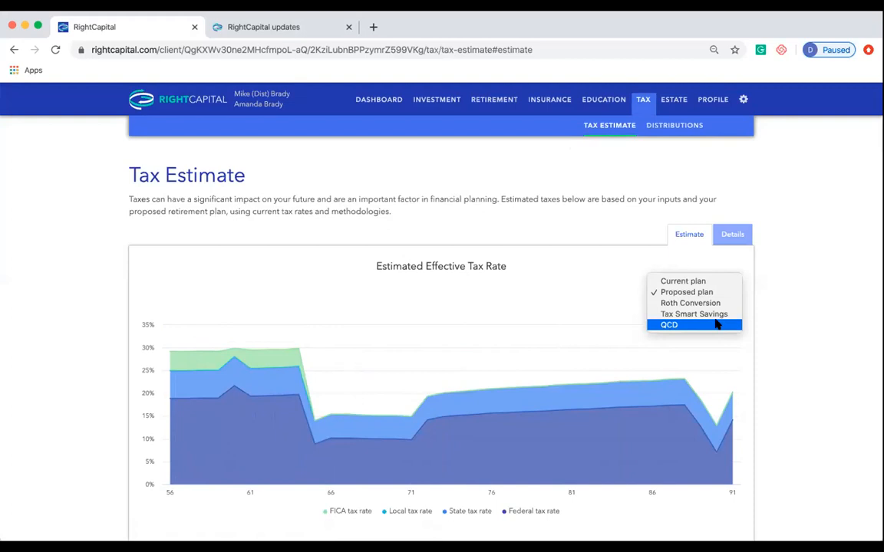
left_click(699, 264)
left_click(696, 292)
left_click(694, 314)
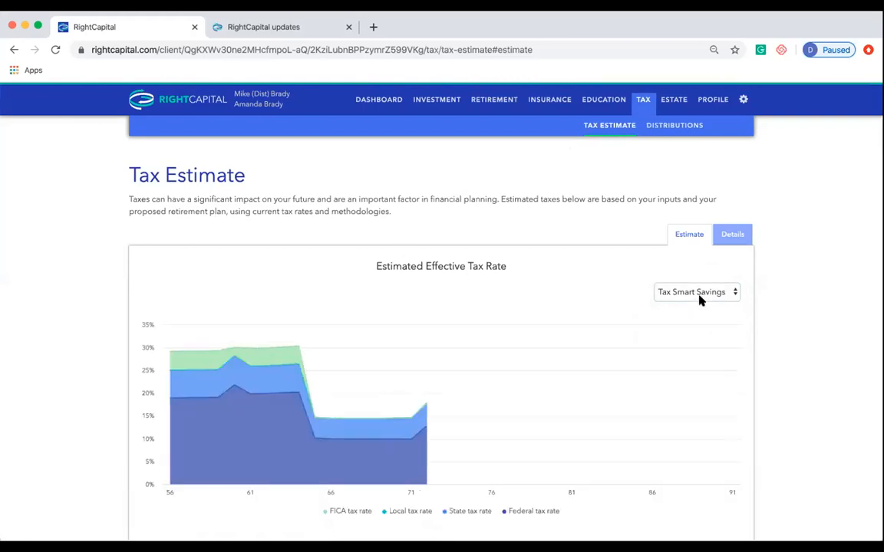
- Examine the 2021 Form 1040 projection details and the plan, year and tax form choices offered for them
left_click(730, 238)
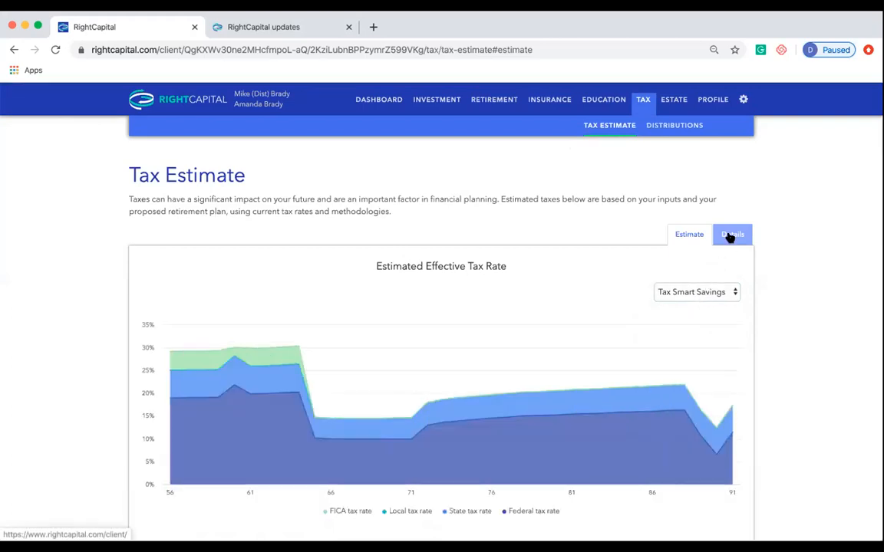
scroll(612, 296, "down", 2)
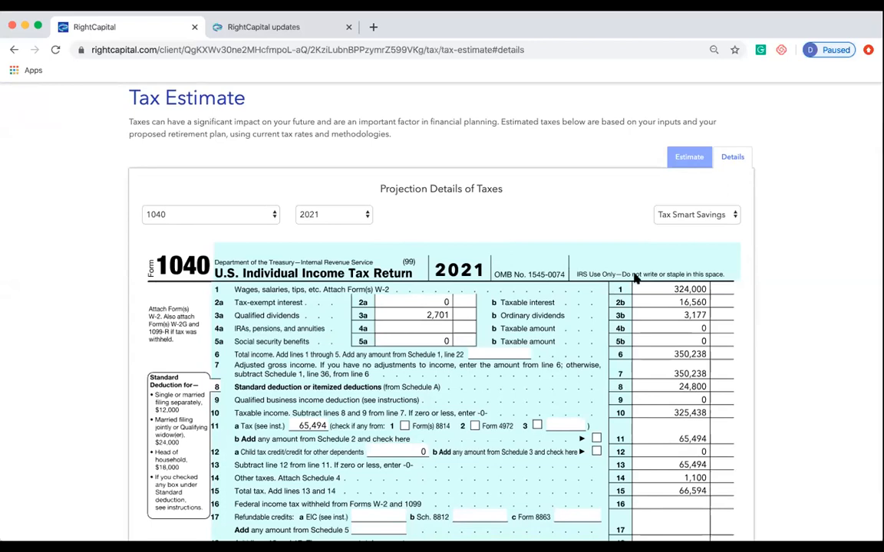
left_click(706, 217)
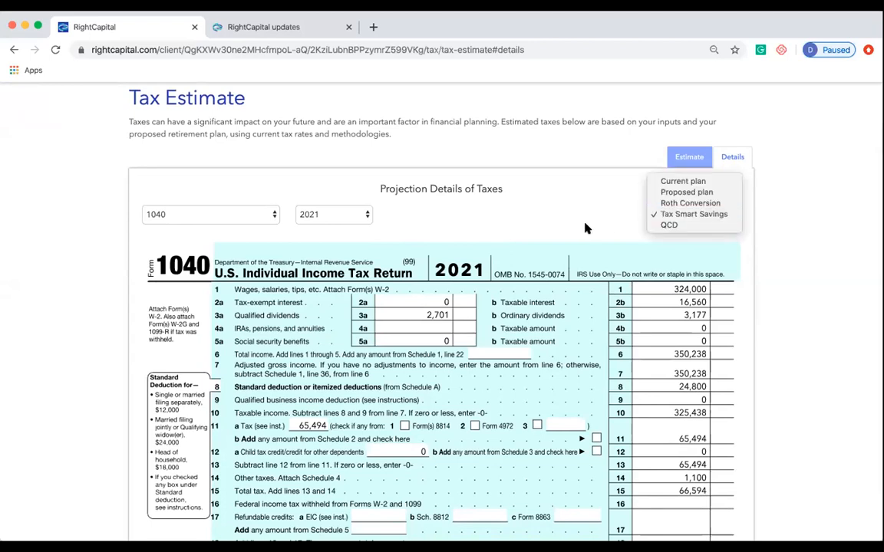
left_click(523, 196)
left_click(359, 218)
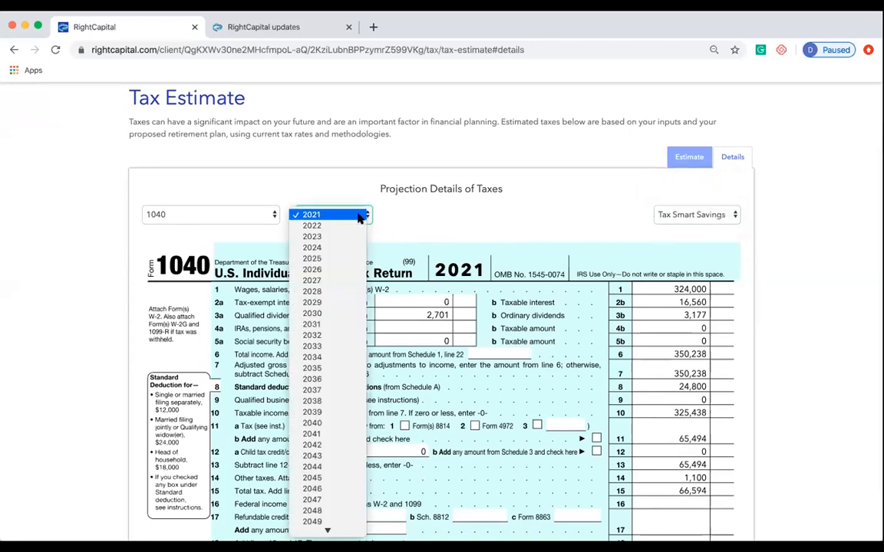
left_click(350, 215)
left_click(258, 219)
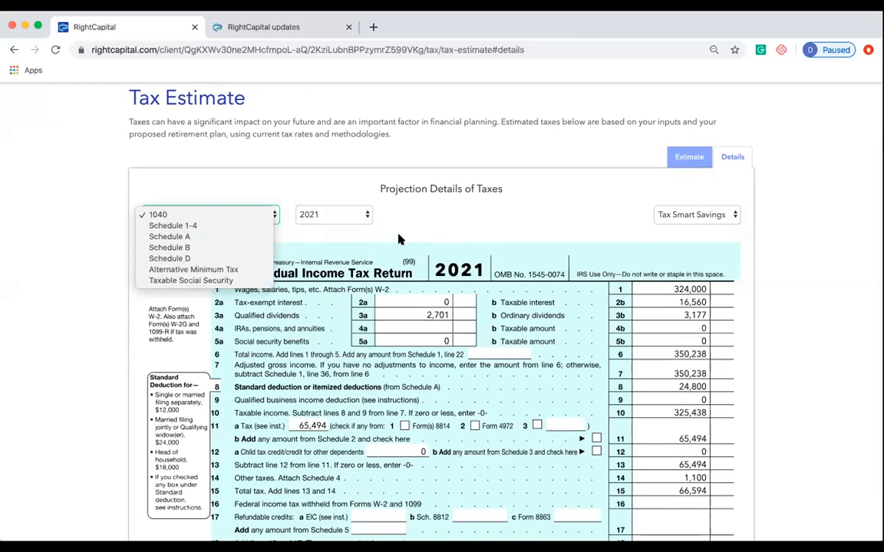
left_click(450, 226)
scroll(450, 225, "down", 2)
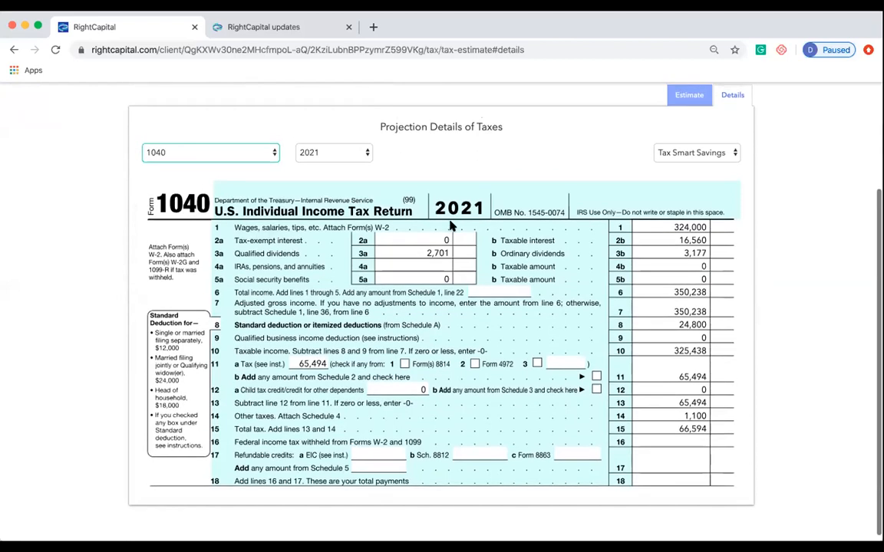
scroll(450, 226, "up", 4)
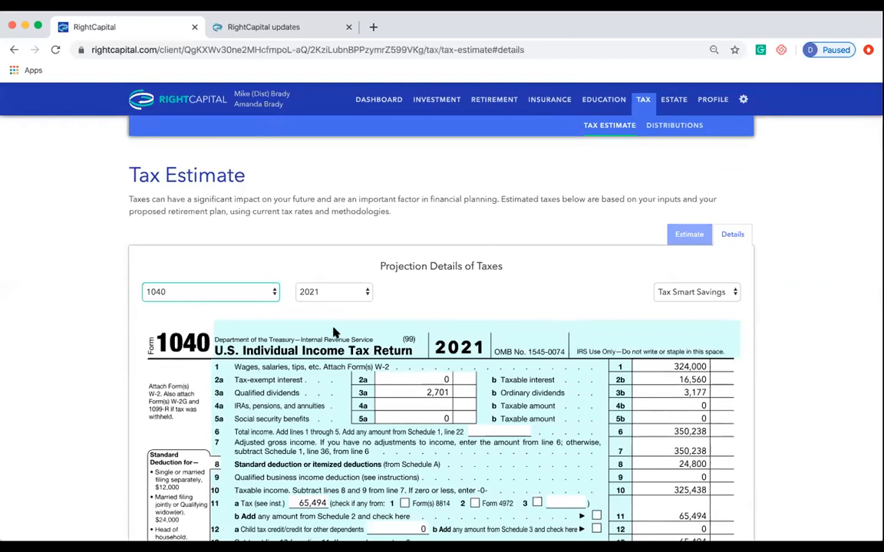
- Switch the tax projection details to Schedule 1-4 and review the additional income lines
left_click(273, 291)
left_click(265, 301)
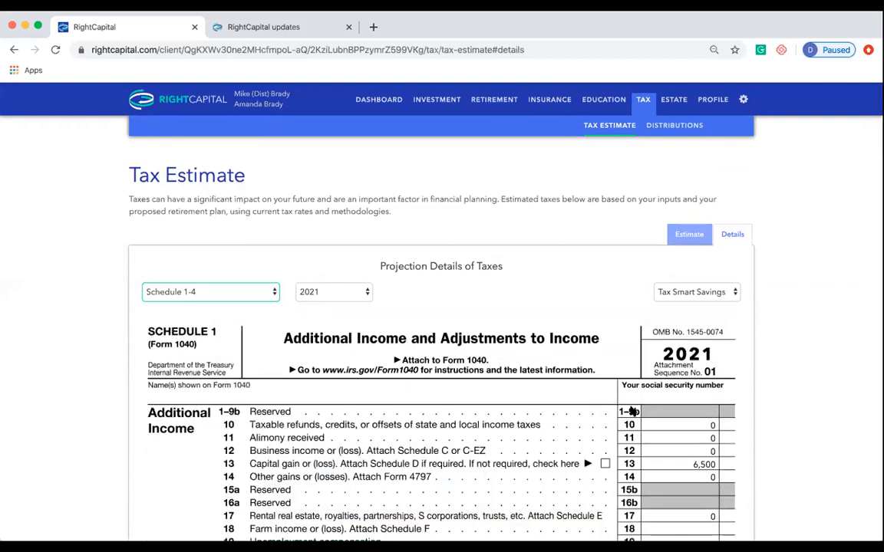
scroll(631, 412, "down", 3)
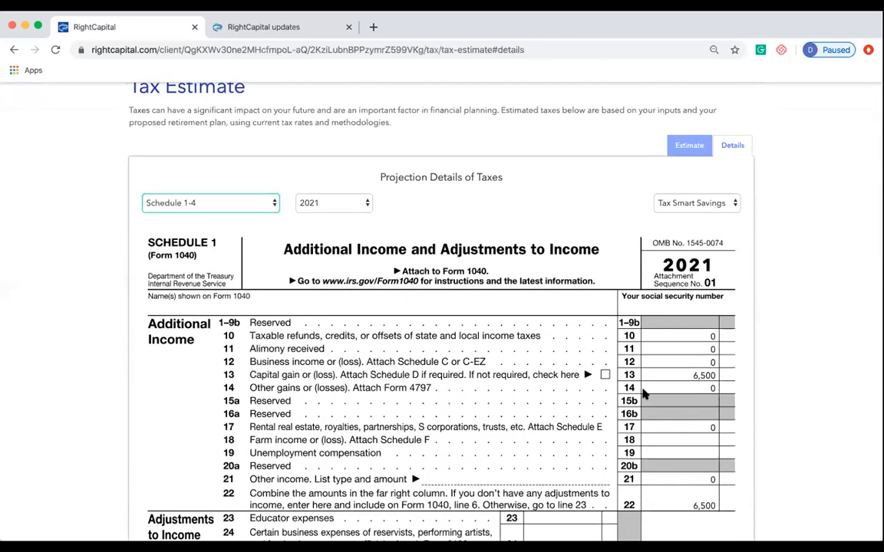
scroll(643, 393, "up", 2)
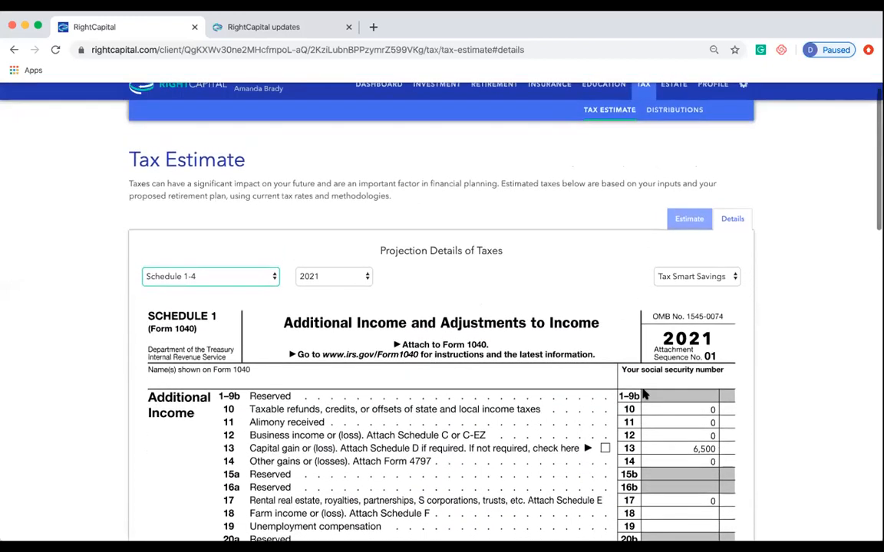
scroll(643, 393, "up", 1)
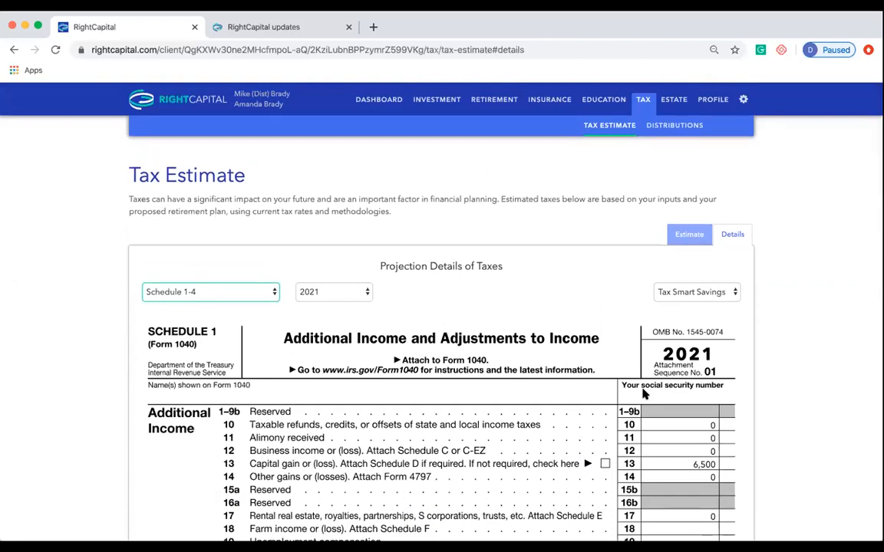
scroll(643, 322, "down", 1)
scroll(642, 288, "up", 1)
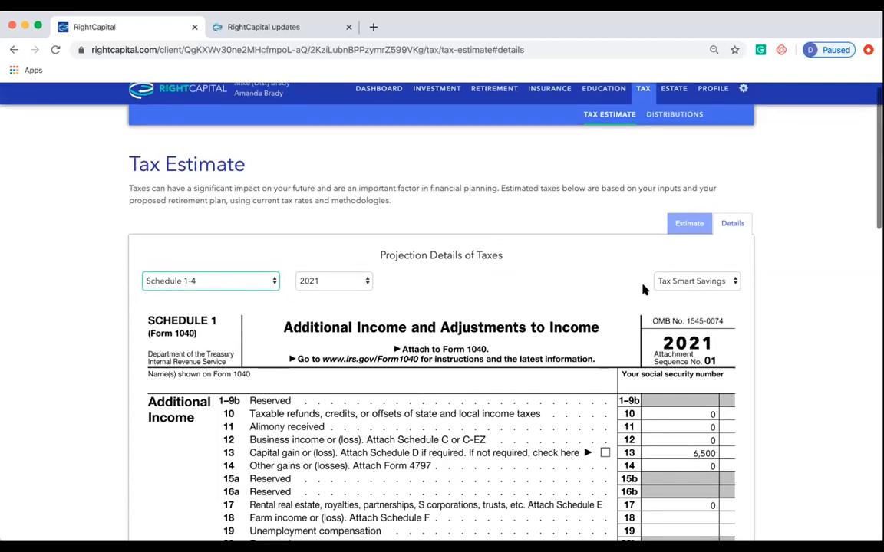
- Open the tax distribution analysis and set the Roth IRA conversion's tax bracket fill to 0% in the proposed strategy
left_click(664, 127)
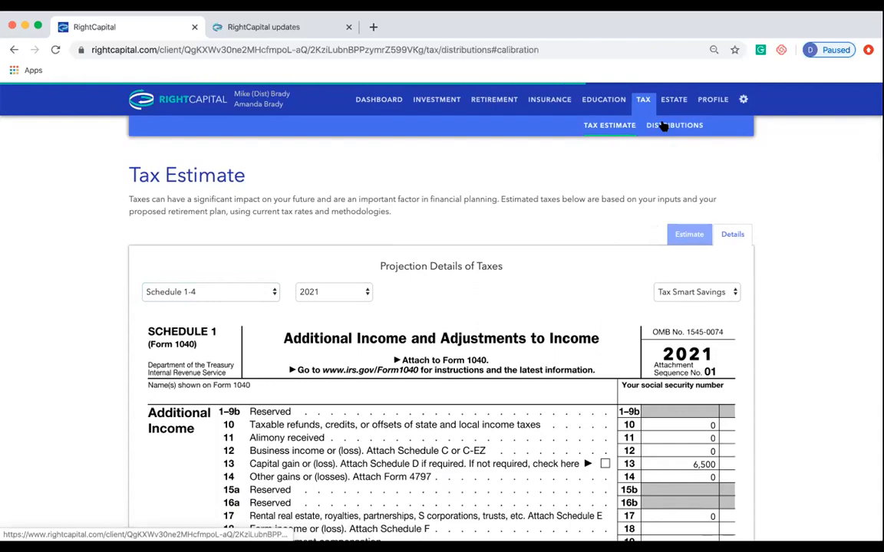
scroll(507, 255, "down", 2)
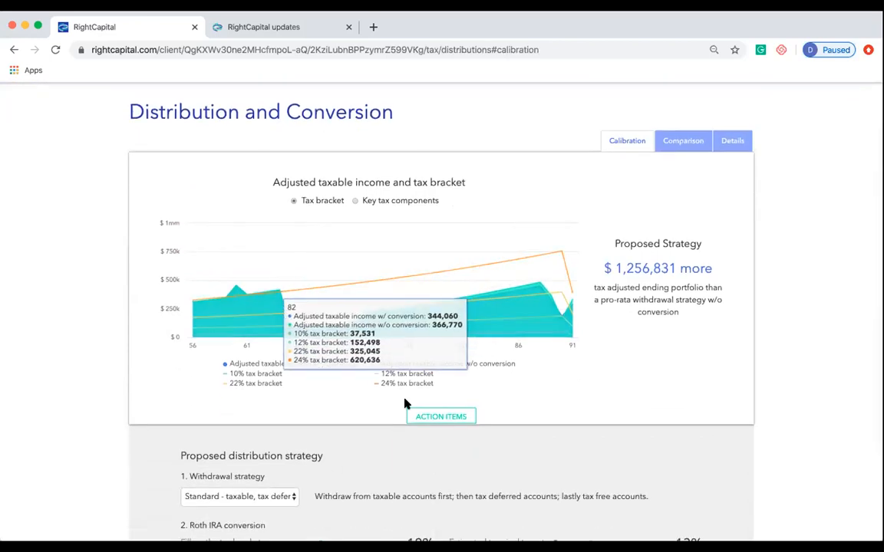
scroll(404, 405, "down", 1)
left_click_drag(319, 515, 286, 515)
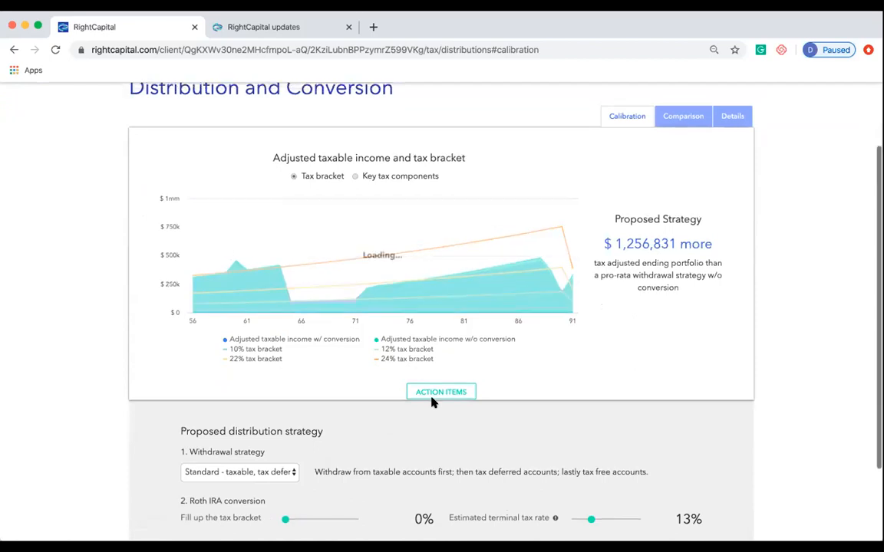
- Set the tax law in the client profile's tax and fees expenses to TCJA sunset 2025 and save it
scroll(432, 401, "up", 1)
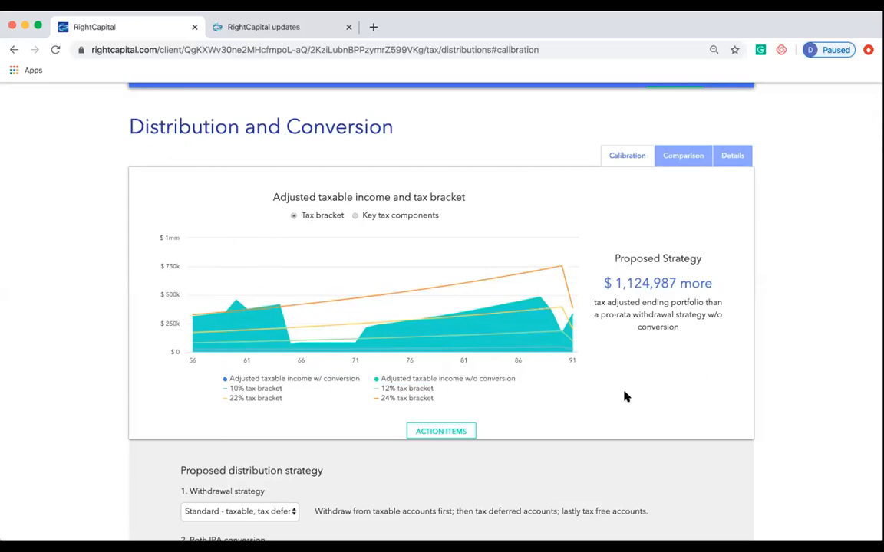
scroll(625, 396, "up", 1)
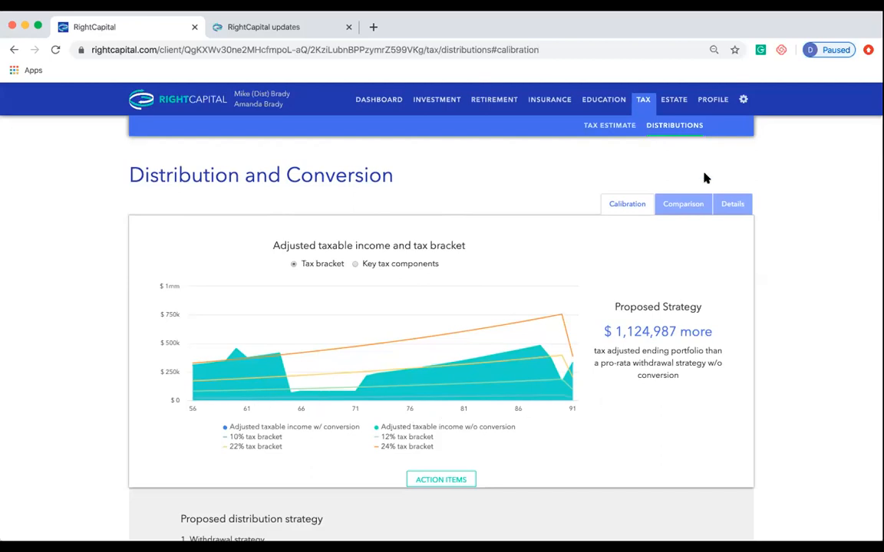
left_click(715, 100)
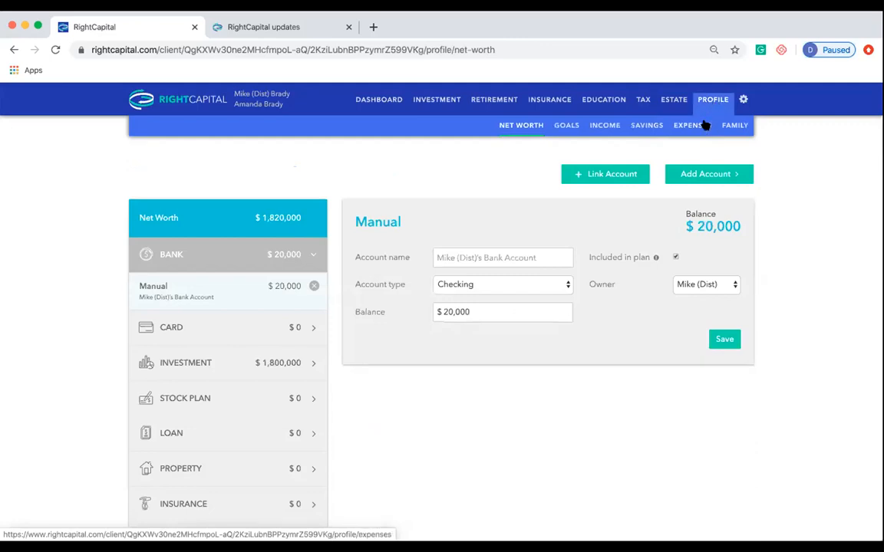
left_click(704, 127)
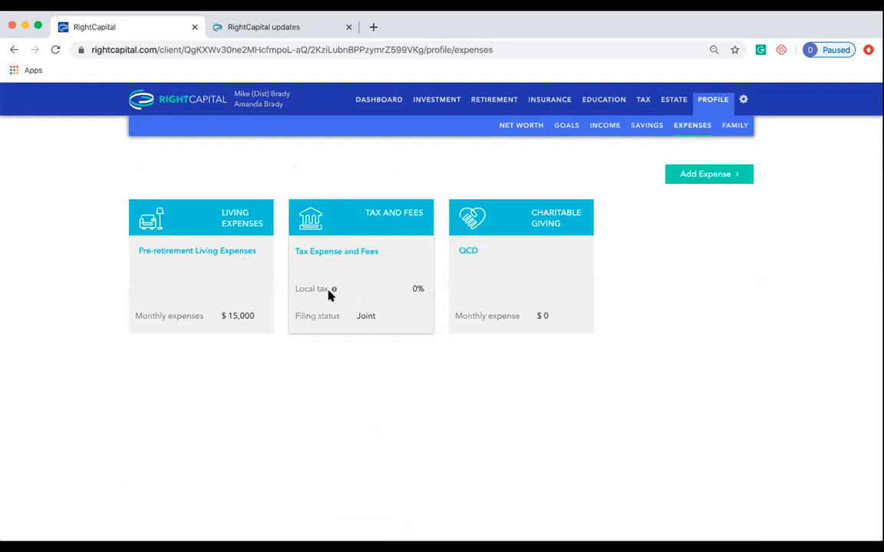
left_click(329, 294)
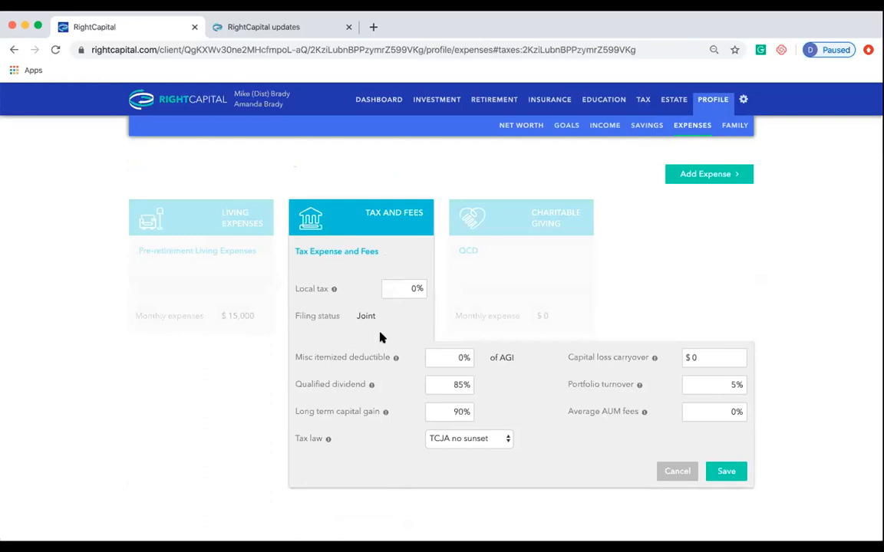
left_click(397, 289)
left_click(508, 442)
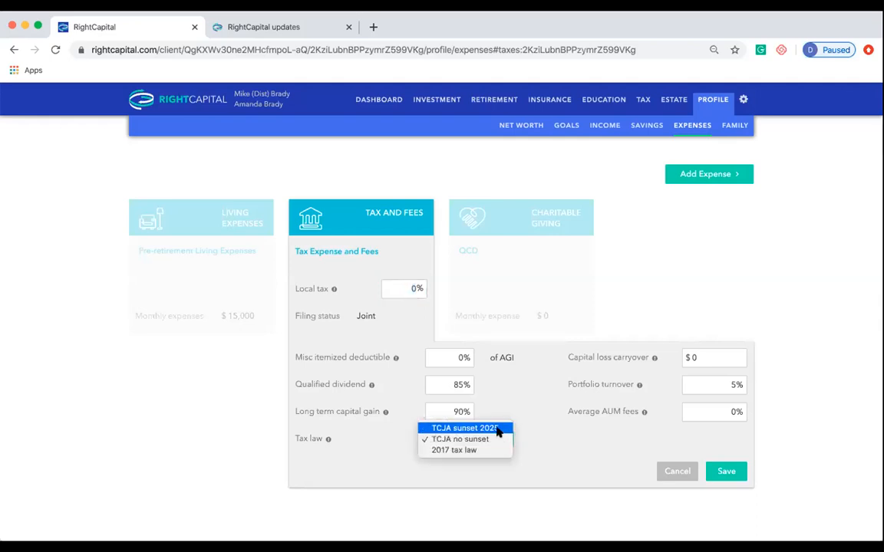
left_click(499, 429)
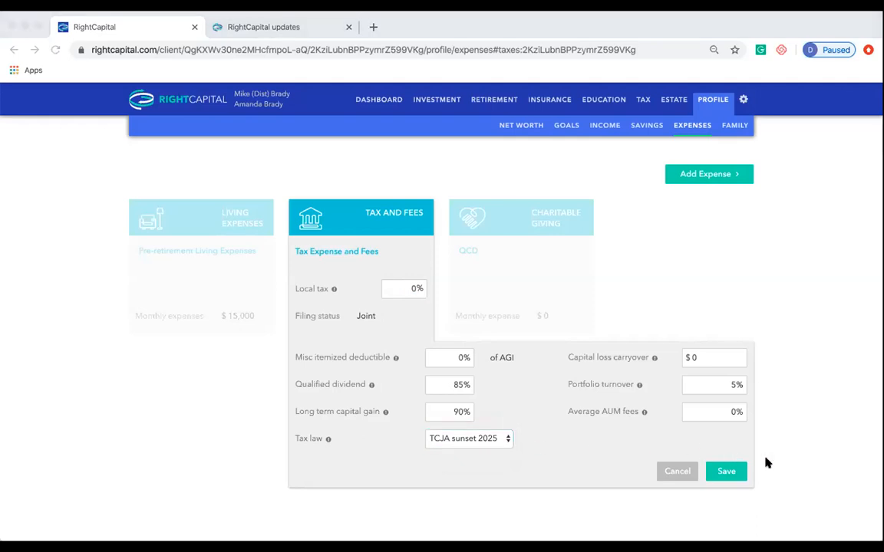
left_click(717, 471)
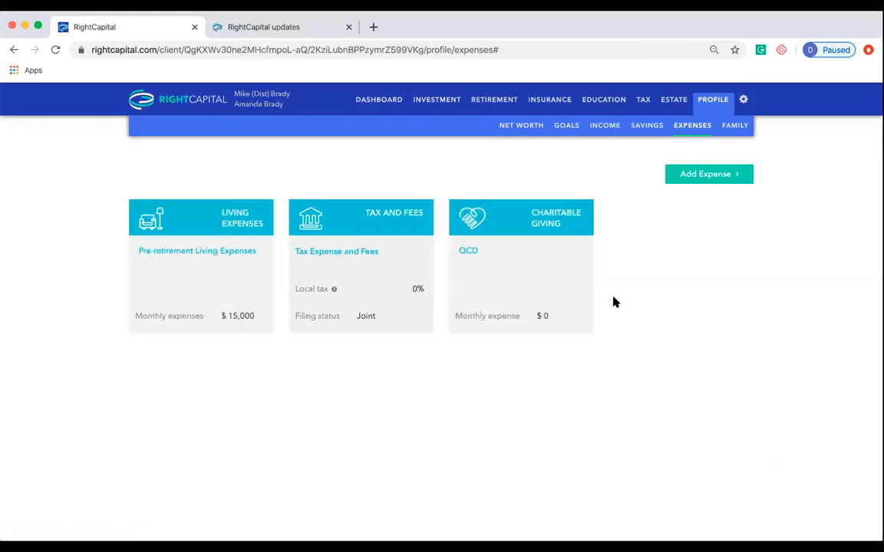
- Reopen the tax distribution analysis and examine the tax bracket lines around age 61, isolating the 24%/28% bracket
left_click(643, 100)
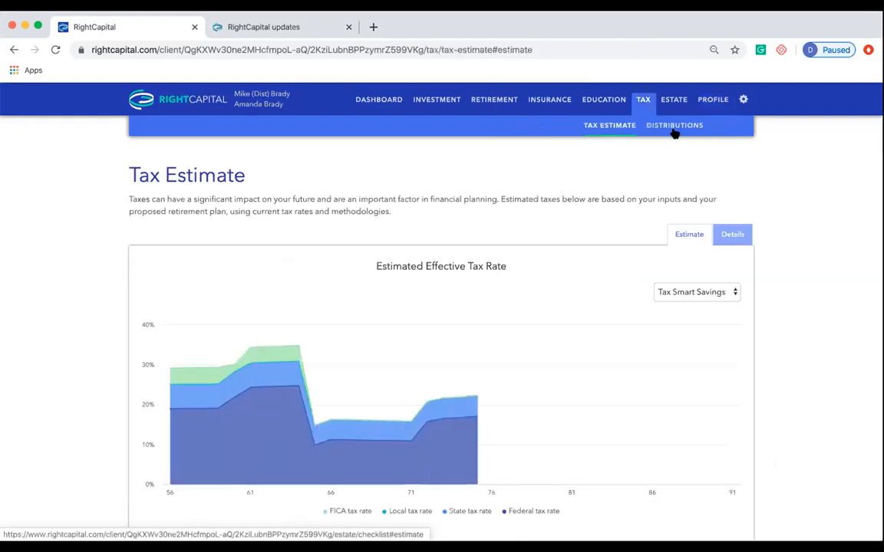
left_click(682, 129)
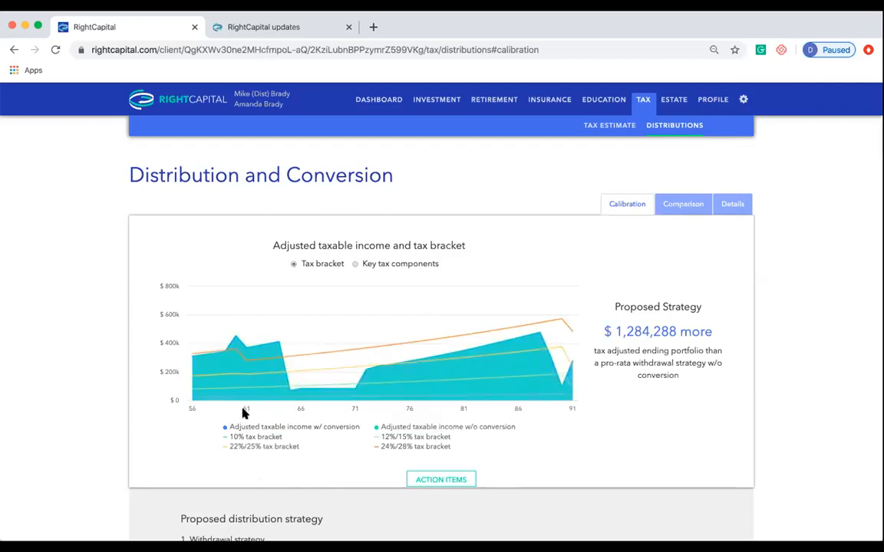
mouse_move(234, 361)
mouse_move(240, 395)
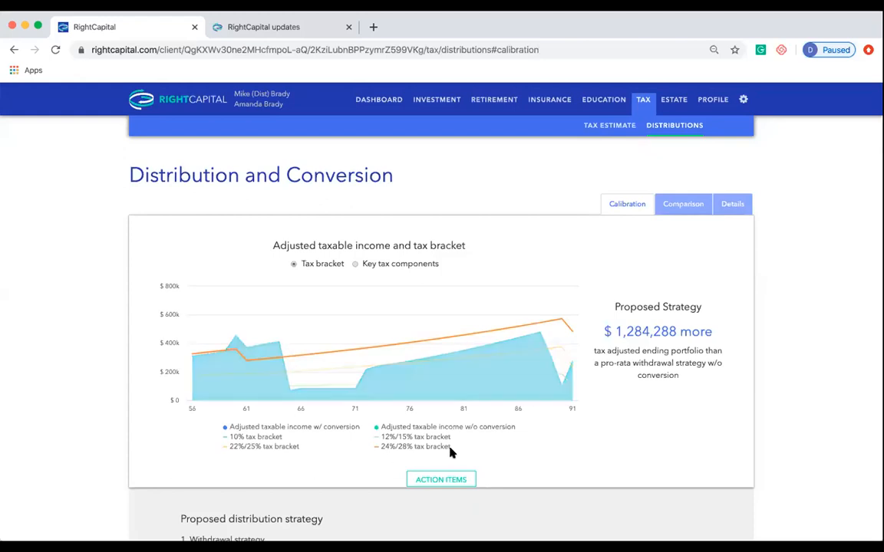
scroll(591, 439, "down", 2)
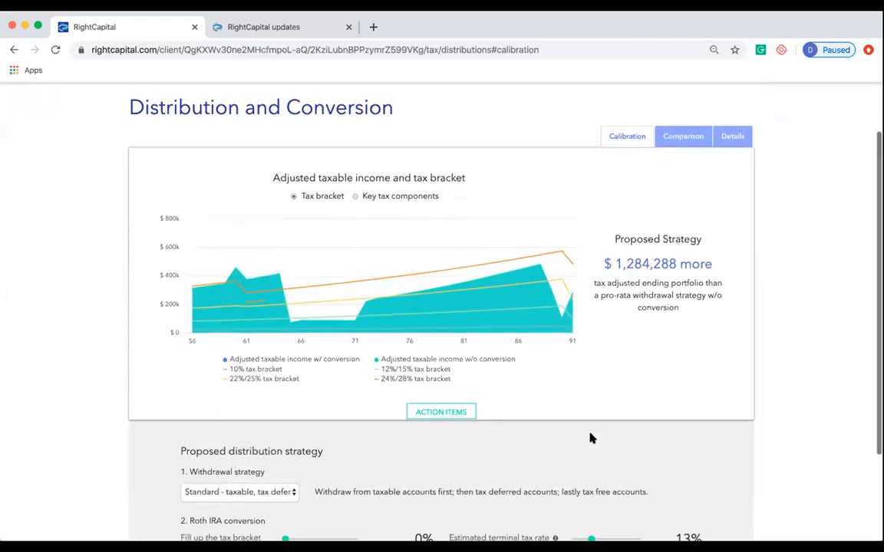
scroll(591, 438, "up", 1)
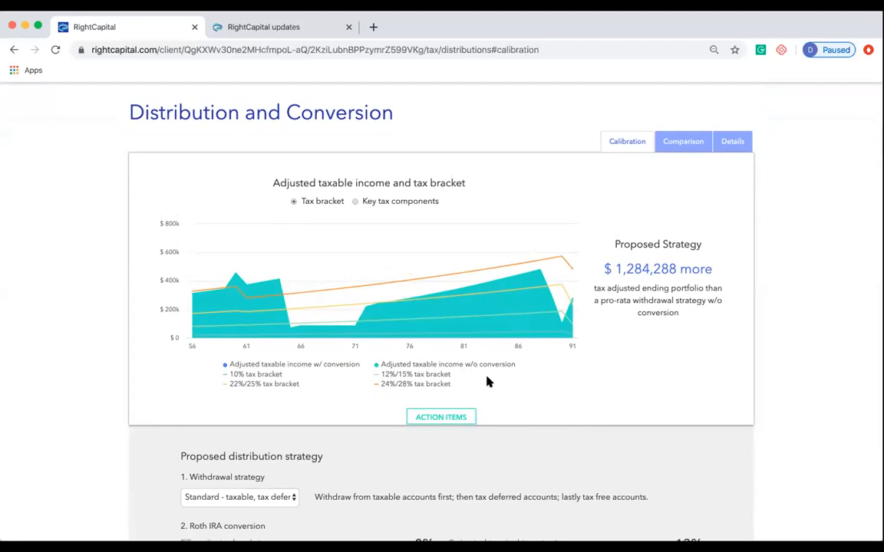
- Inspect the chart's yearly bracket figures, and view its key tax components before returning to the tax bracket view
mouse_move(247, 312)
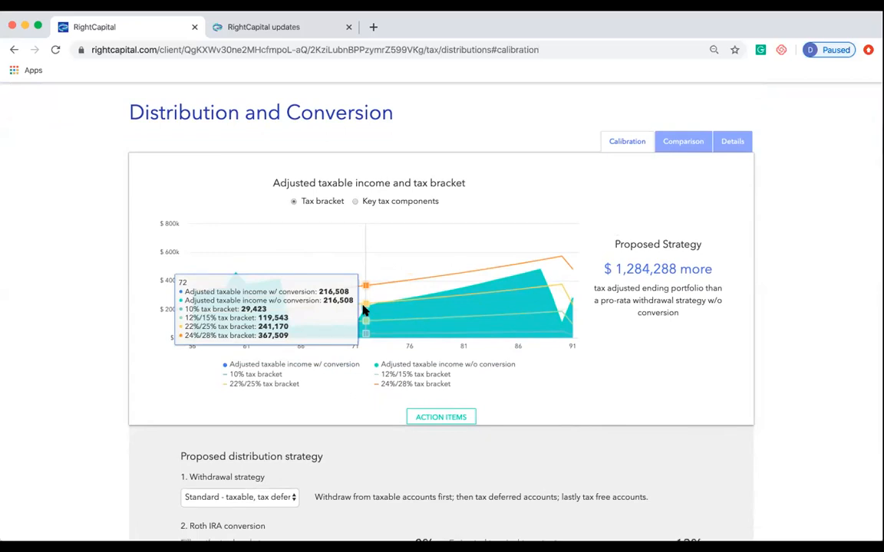
left_click(354, 202)
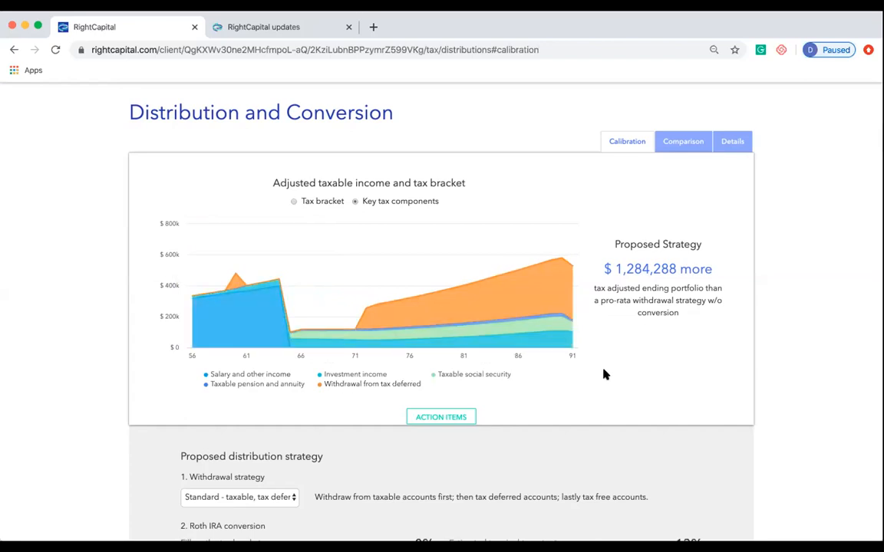
left_click(320, 201)
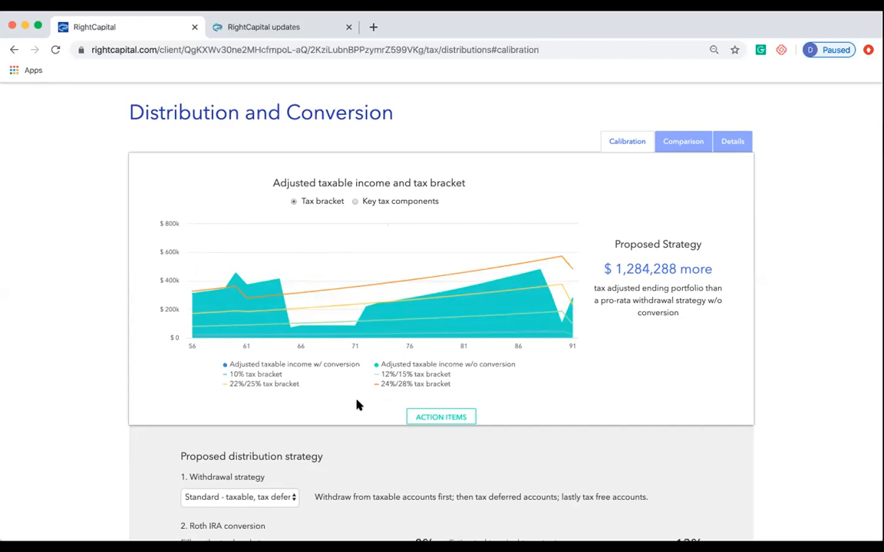
- Review the withdrawal strategies offered for the proposed distribution strategy without changing the selection
scroll(357, 405, "down", 1)
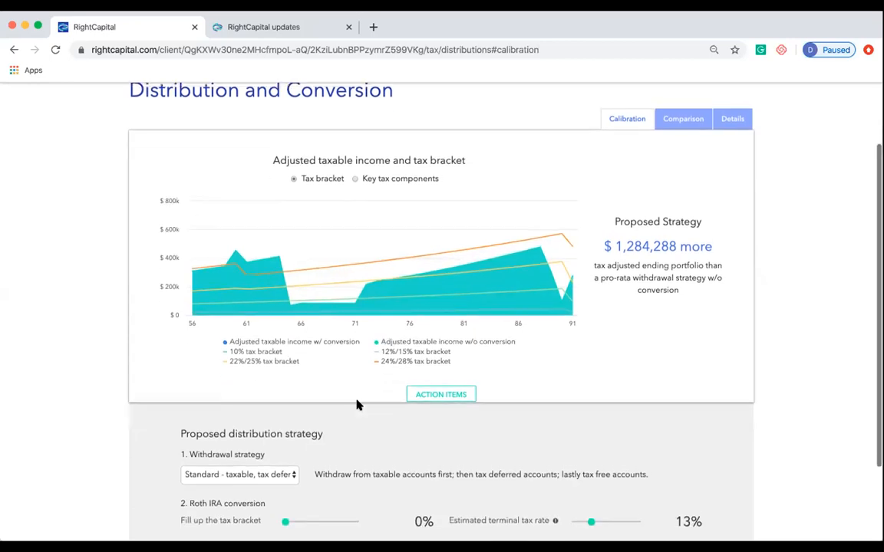
scroll(357, 405, "down", 1)
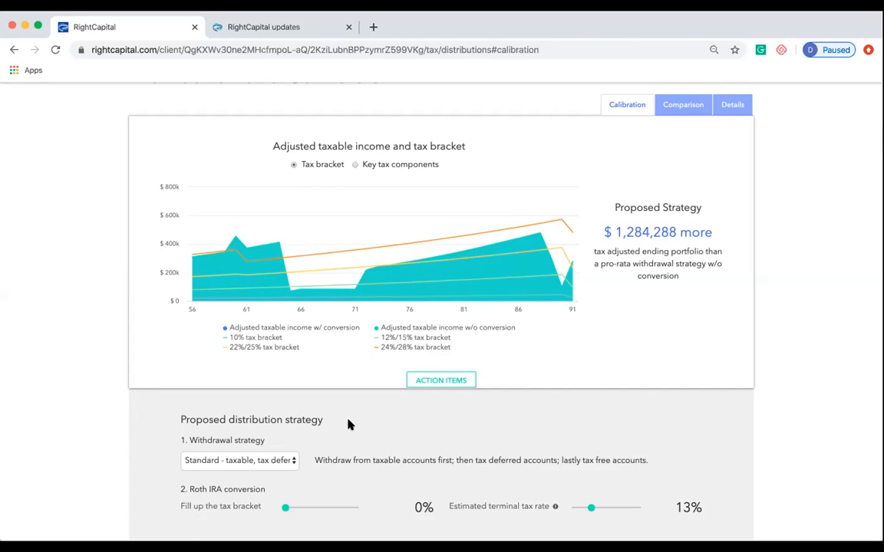
left_click(286, 461)
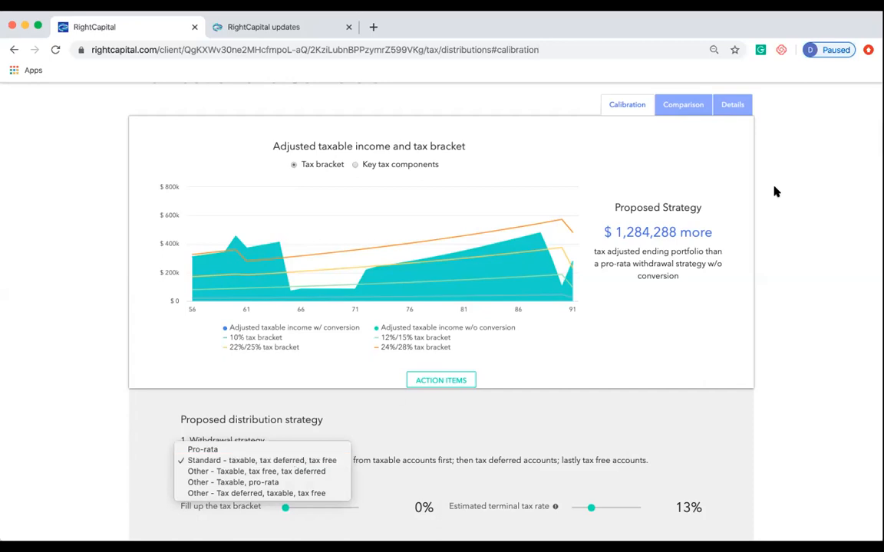
left_click(865, 20)
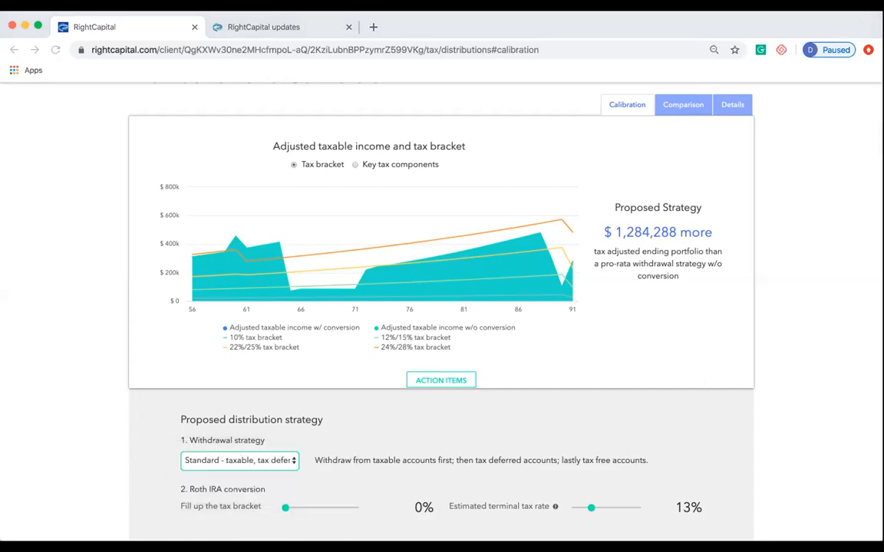
- Try the Pro-rata withdrawal strategy, and restore Standard - taxable, tax deferred, tax free
left_click(276, 463)
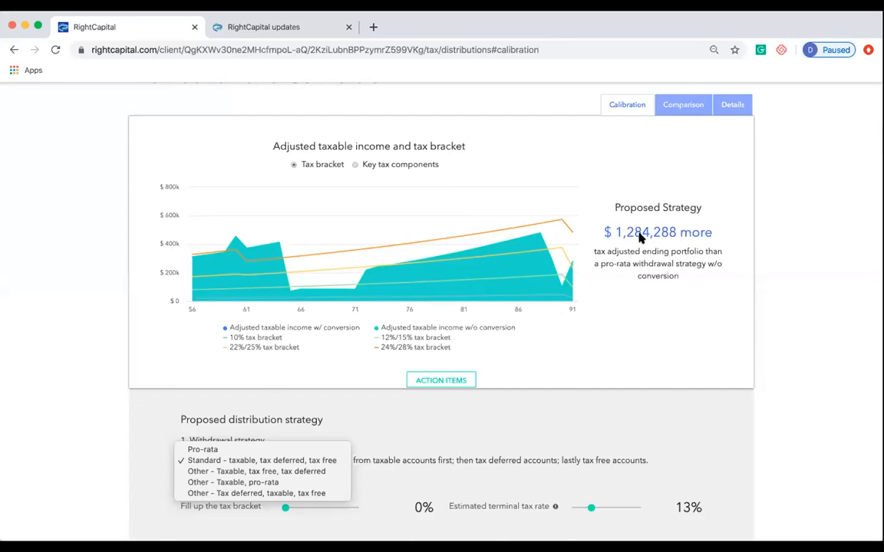
left_click(307, 450)
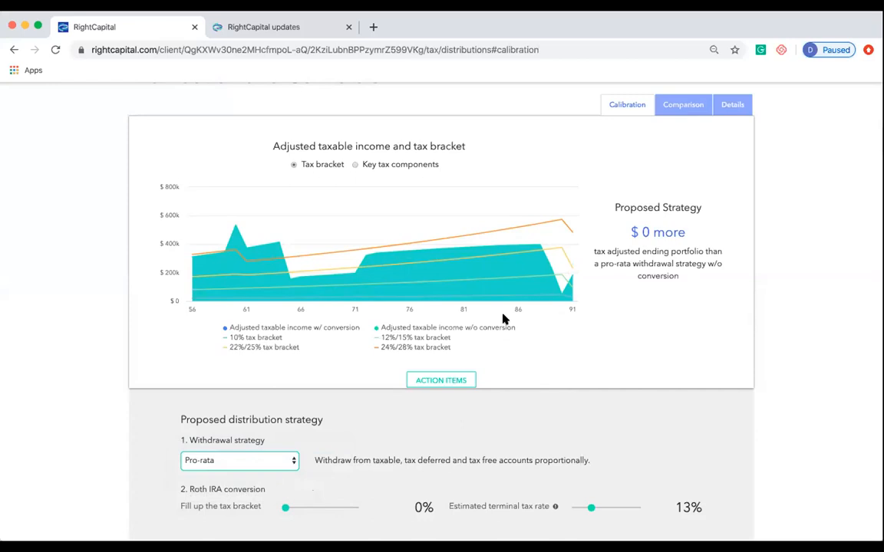
left_click(272, 459)
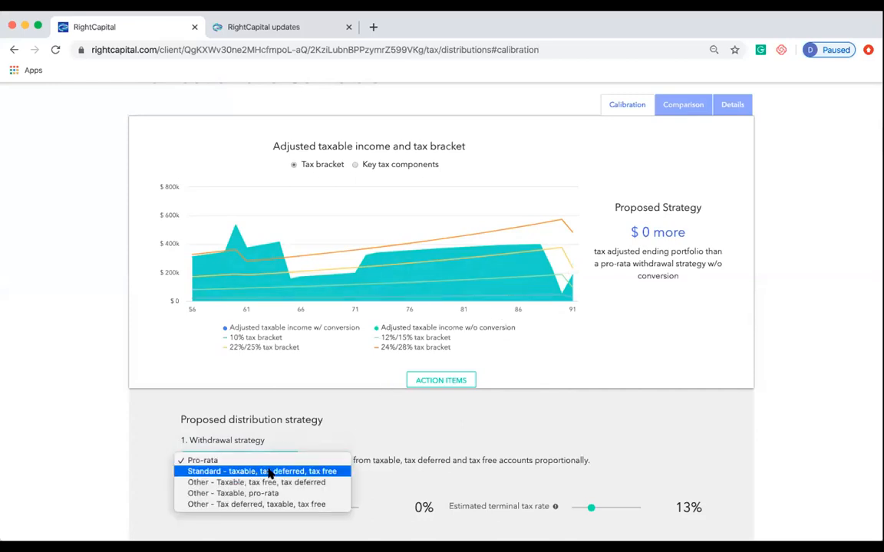
left_click(270, 471)
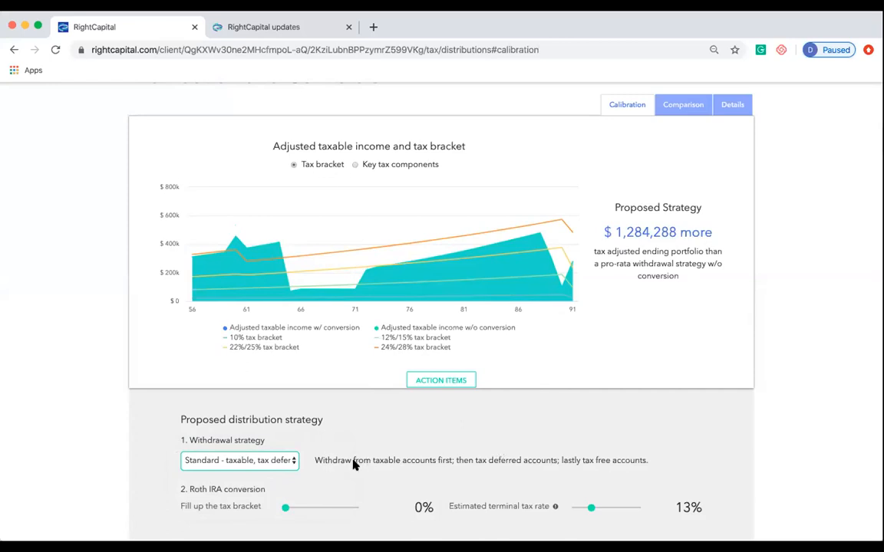
- Try the withdrawal strategies Other - Taxable, pro-rata and Other - Tax deferred, taxable, tax free, and restore the Standard one
left_click(272, 460)
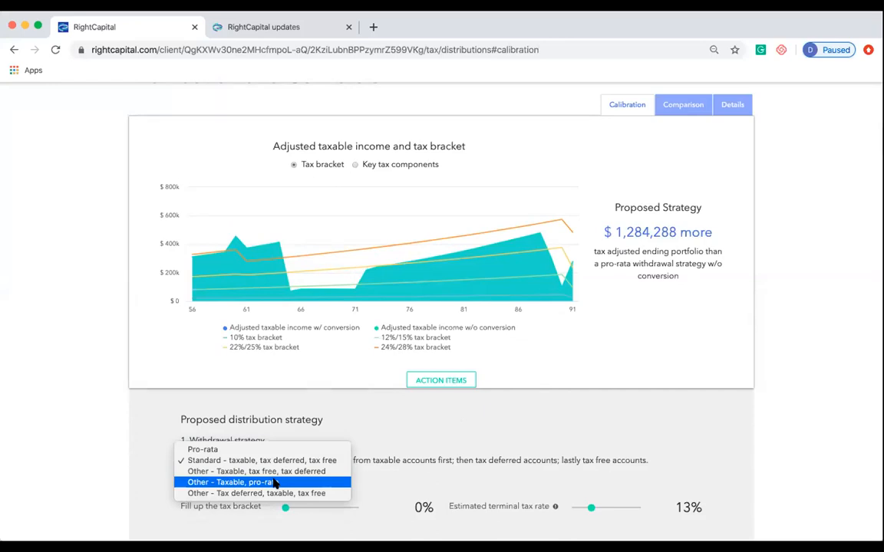
left_click(274, 482)
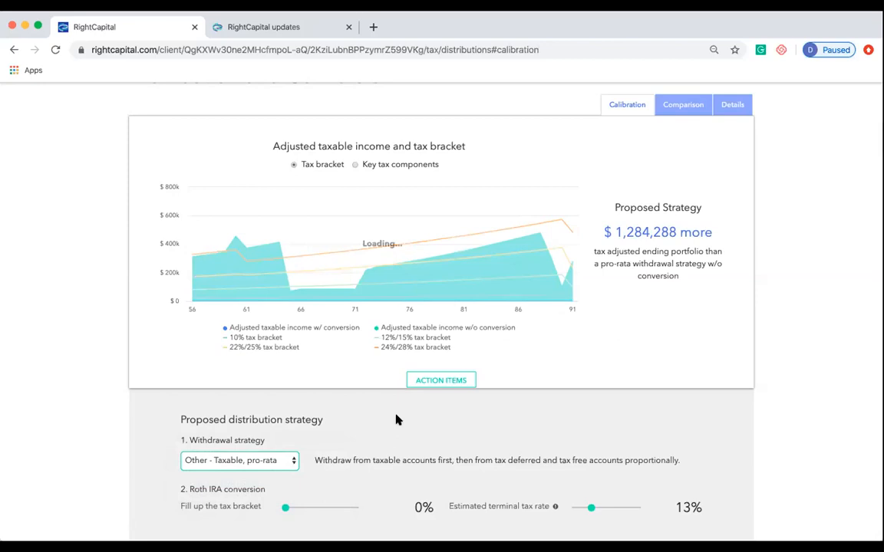
left_click(276, 461)
left_click(281, 470)
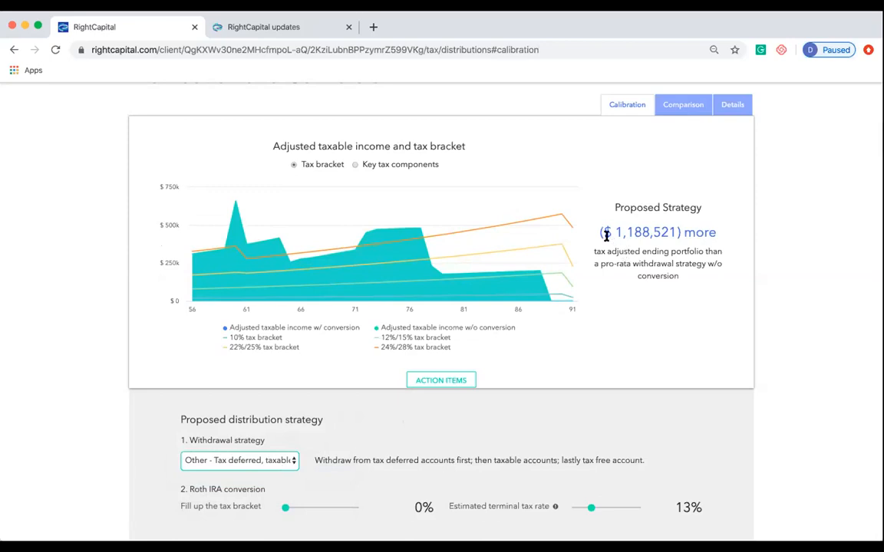
left_click(276, 460)
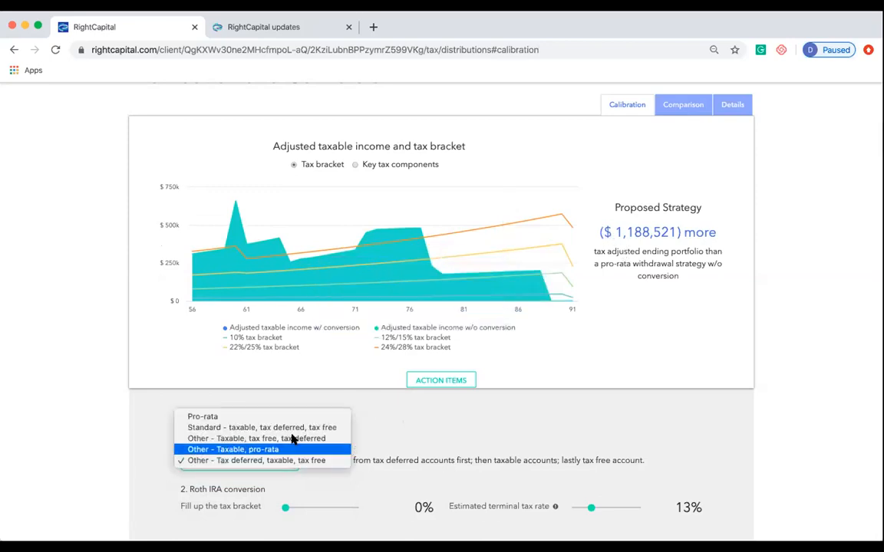
left_click(292, 429)
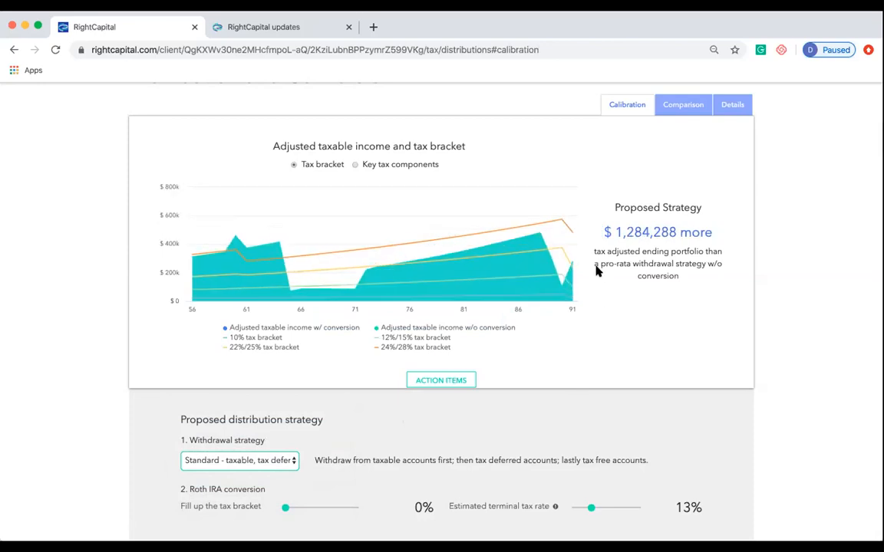
- Highlight the pro-rata baseline wording under the proposed strategy, and view the comparison to the strategy without conversion before returning to the calibration
left_click_drag(596, 263, 689, 277)
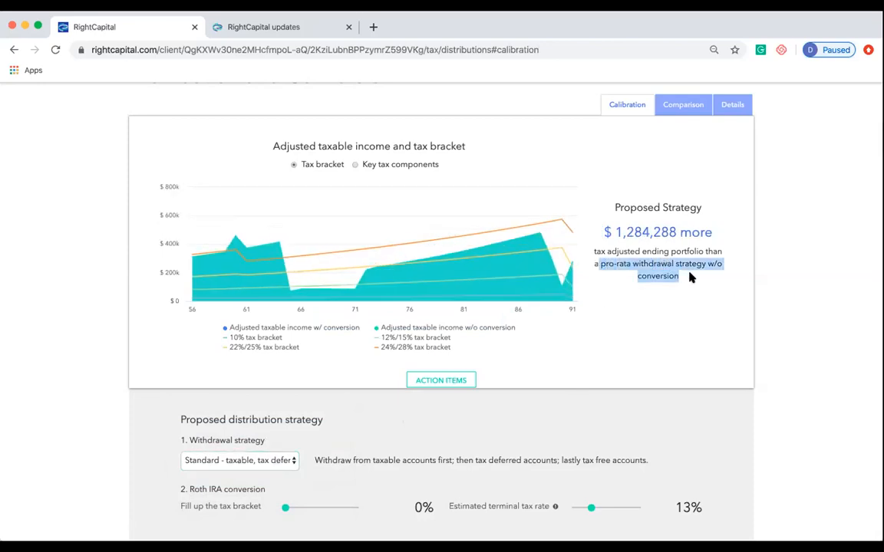
left_click(690, 278)
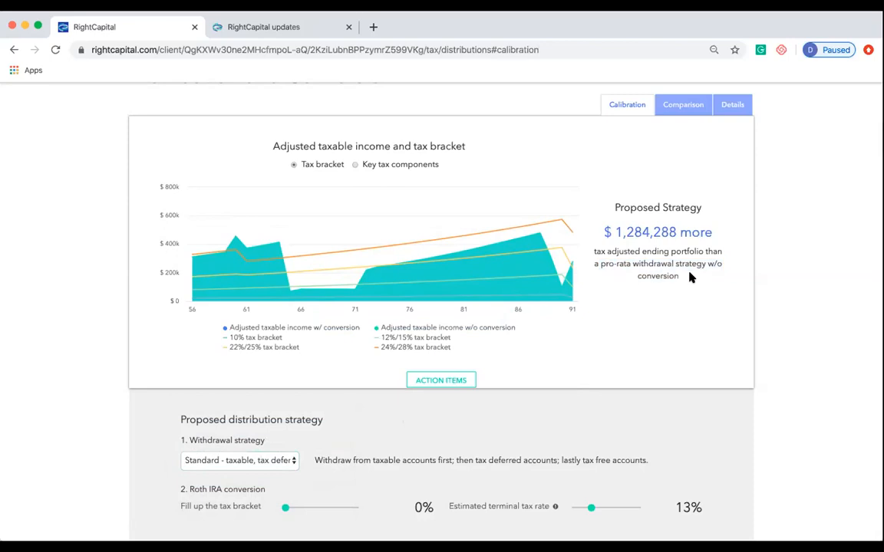
scroll(688, 273, "up", 2)
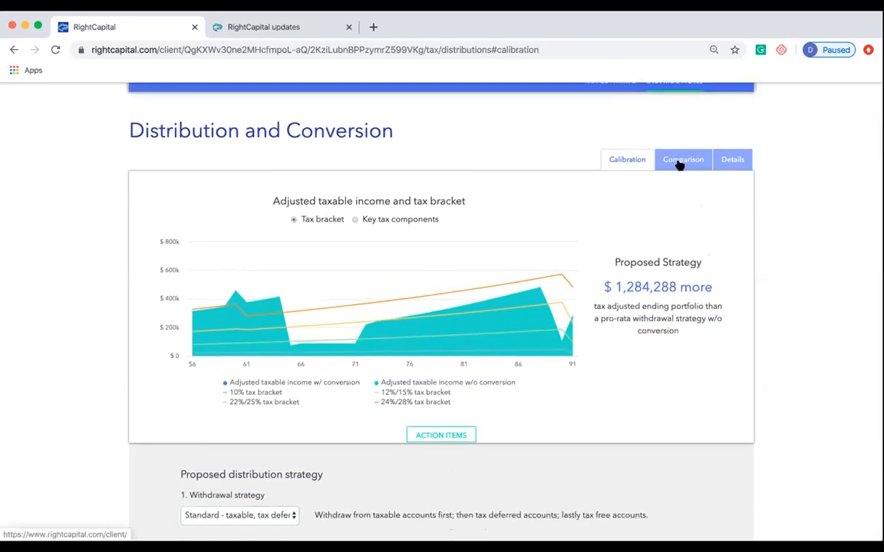
left_click(679, 163)
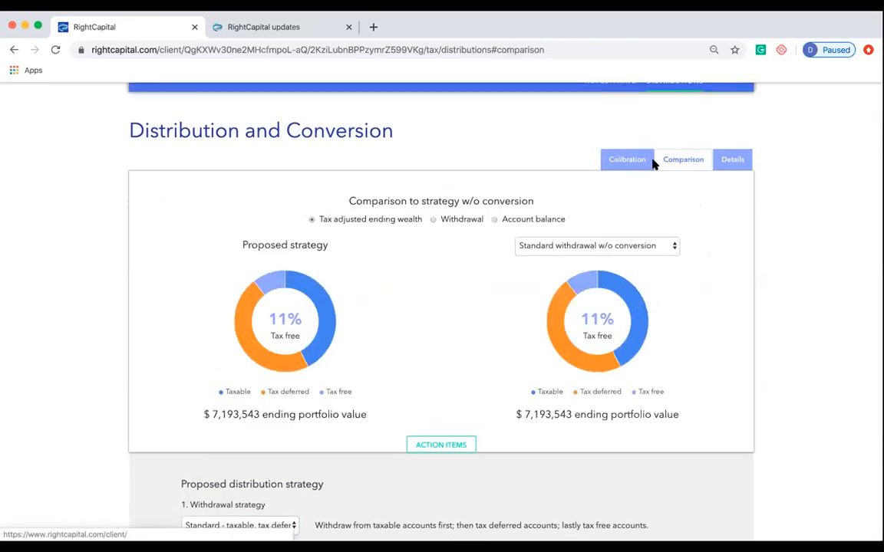
left_click(629, 161)
scroll(714, 153, "up", 1)
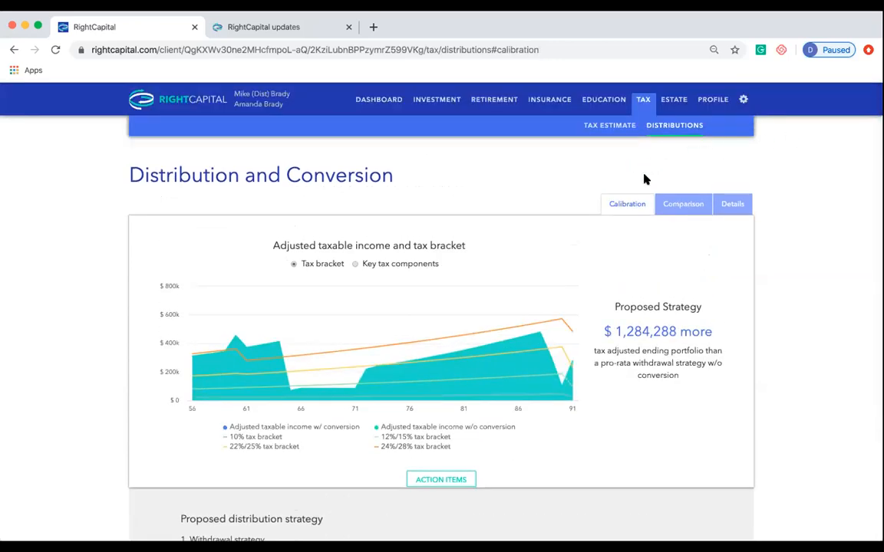
left_click(846, 25)
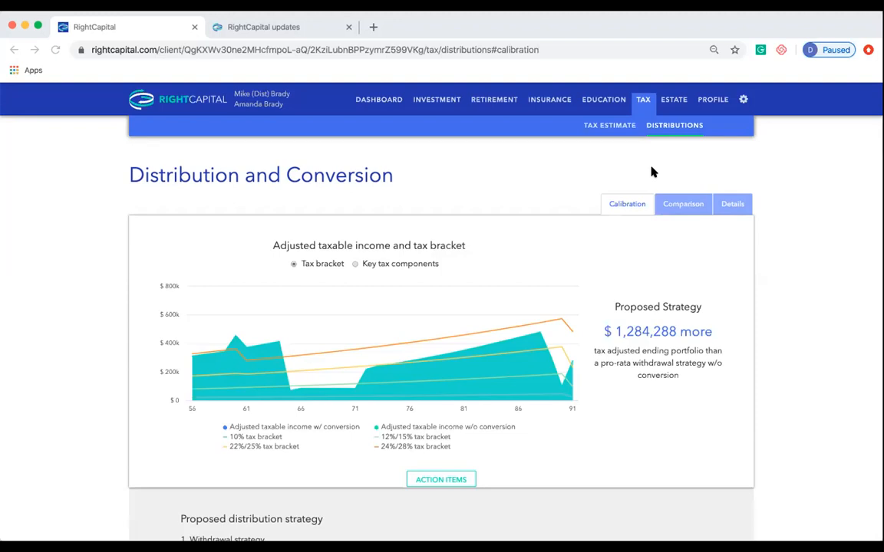
- Try the withdrawal strategy Other - Tax deferred, taxable, tax free for the proposed distribution strategy
scroll(507, 284, "down", 3)
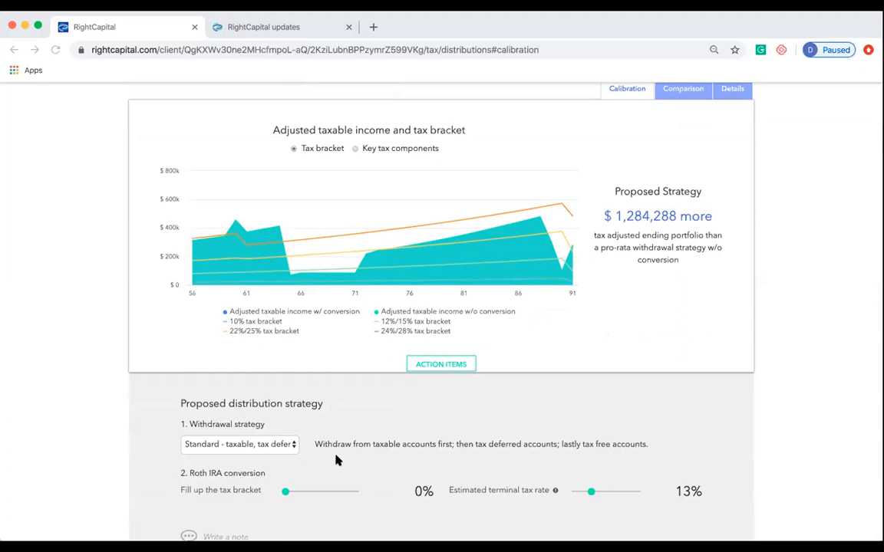
scroll(336, 460, "up", 1)
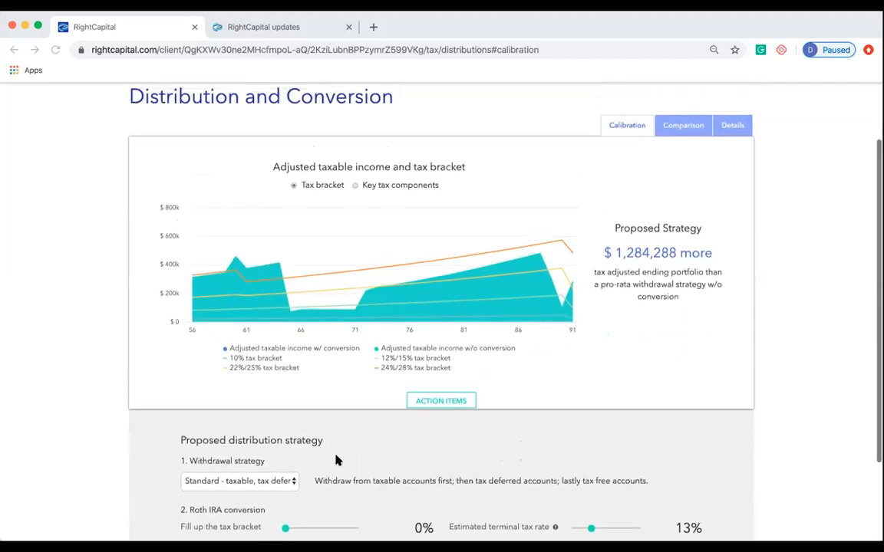
left_click(292, 481)
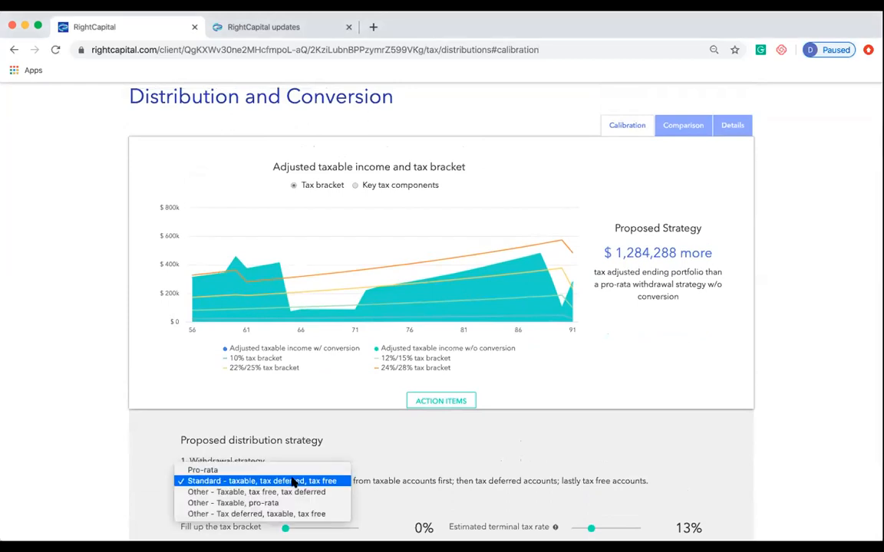
left_click(271, 514)
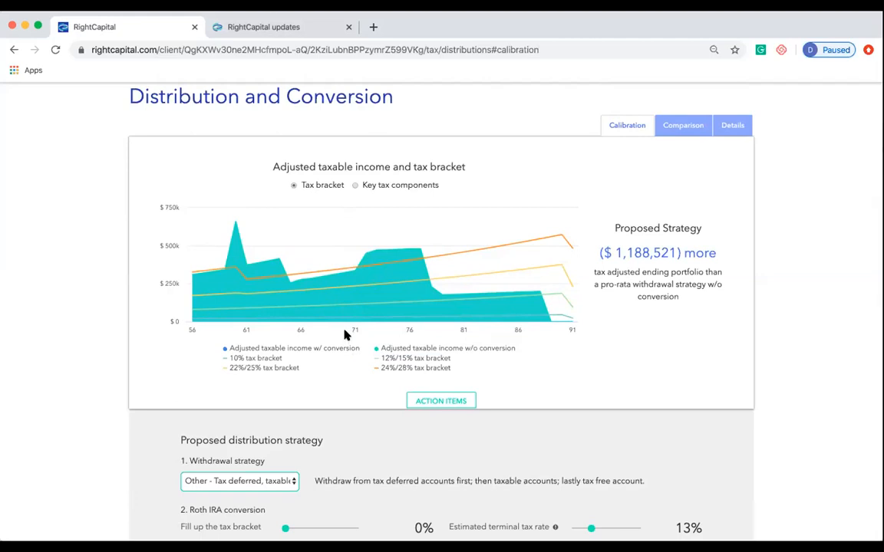
left_click(270, 481)
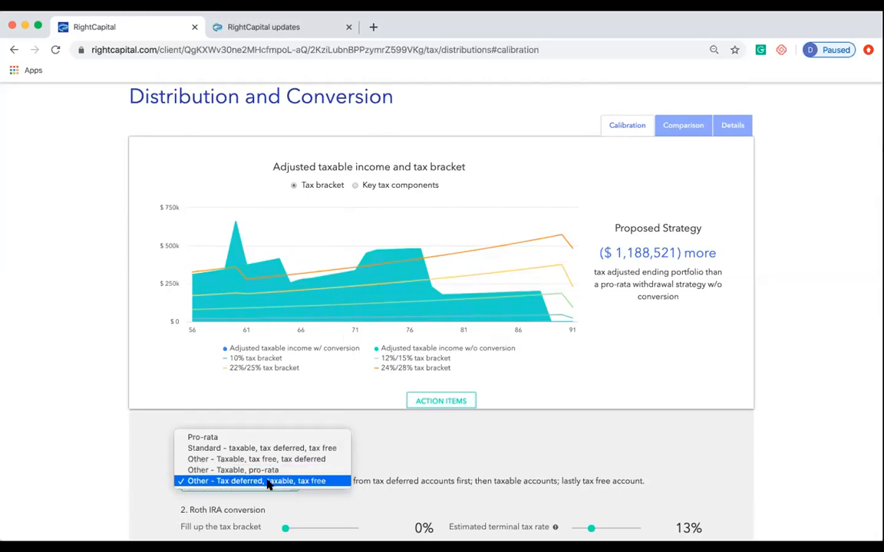
left_click(269, 482)
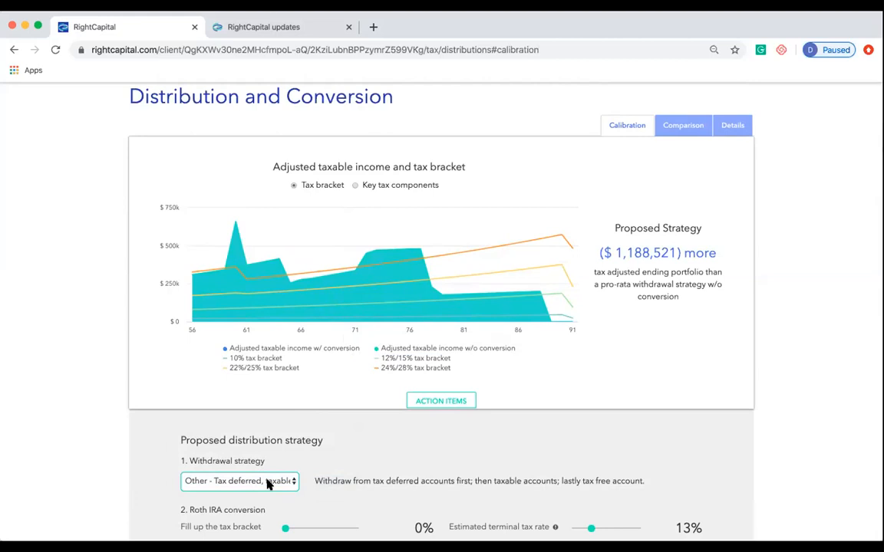
- Highlight the proposed strategy's dollar difference from the pro-rata baseline, and clear the highlight
left_click(617, 251)
left_click_drag(617, 251, 674, 251)
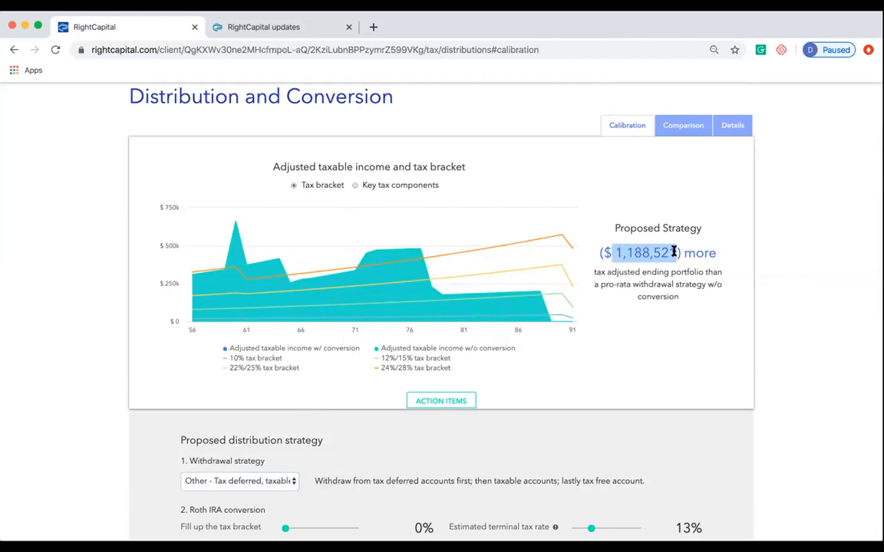
left_click(659, 260)
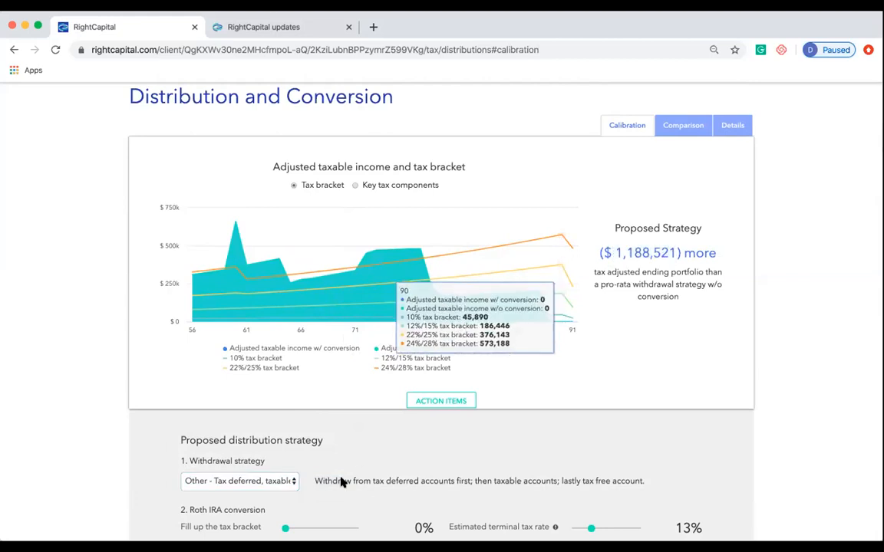
- Switch the withdrawal strategy to Pro-rata and review the adjusted taxable income chart
left_click(286, 482)
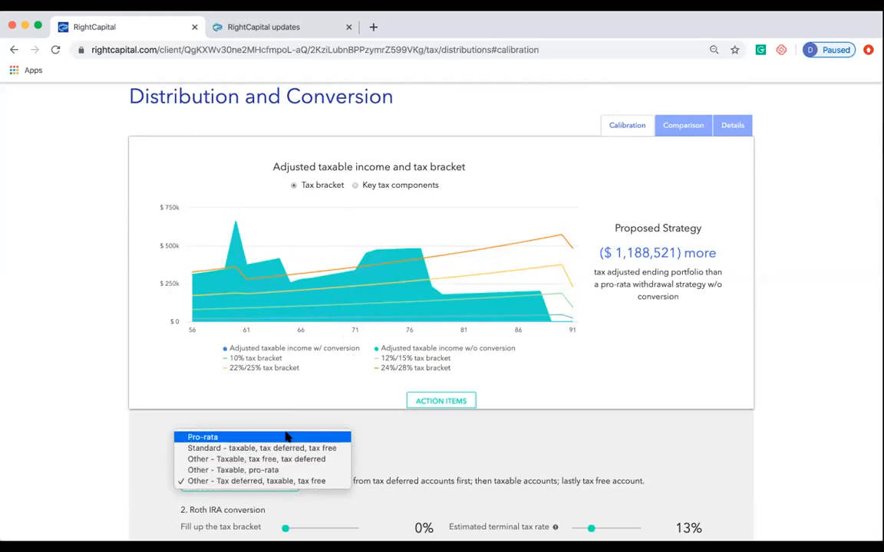
left_click(286, 438)
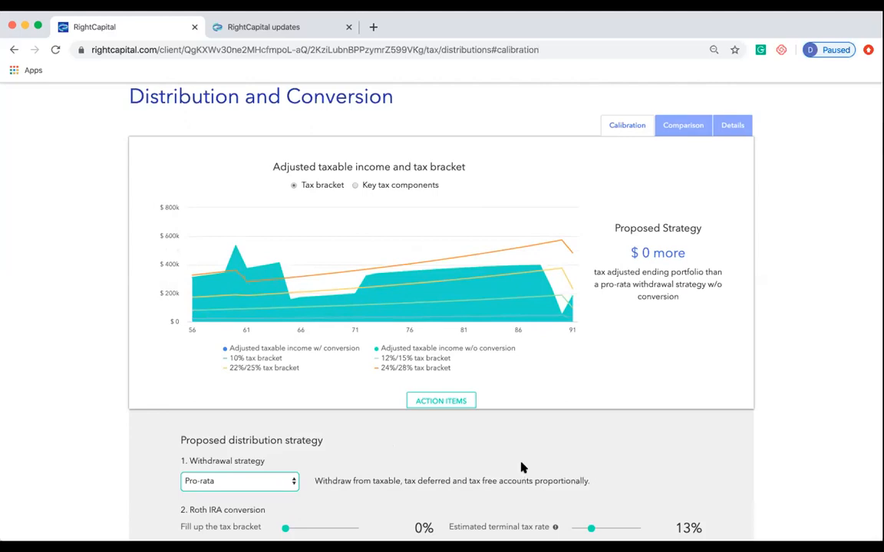
scroll(520, 467, "up", 2)
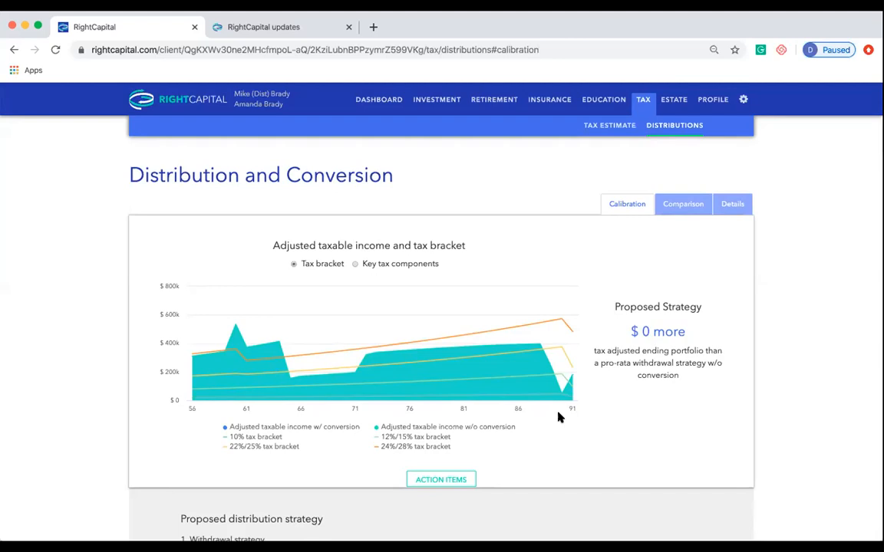
scroll(558, 418, "down", 1)
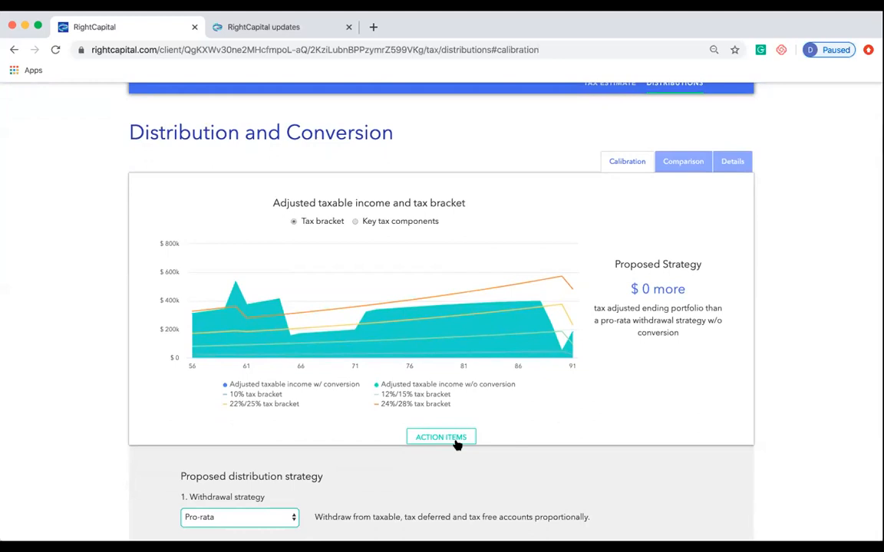
- Examine the net flows from 2030 onward in the retirement cash flow summary under the pro-rata strategy
scroll(473, 258, "up", 1)
left_click(497, 101)
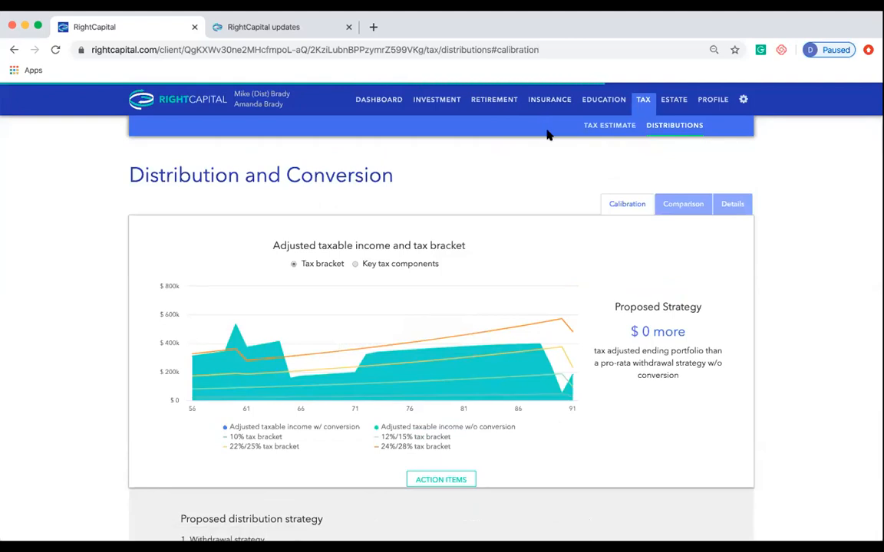
left_click(606, 128)
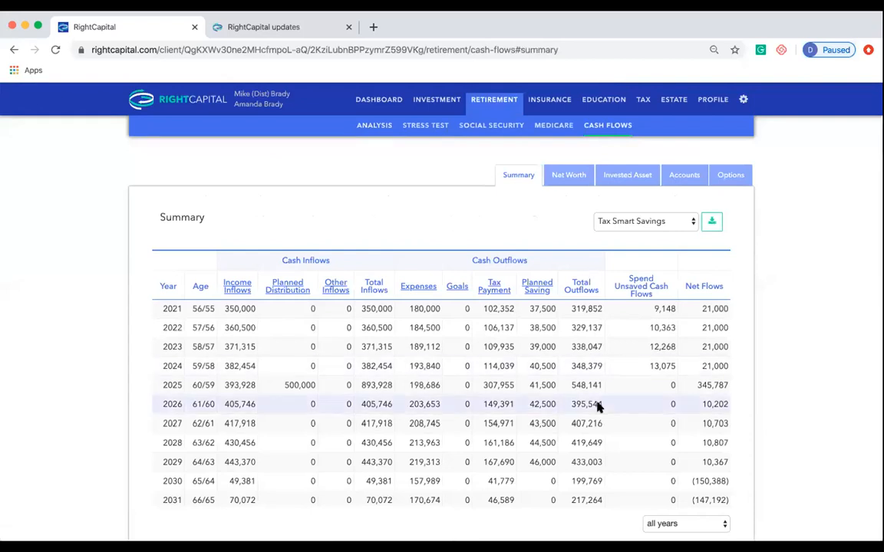
scroll(598, 406, "down", 3)
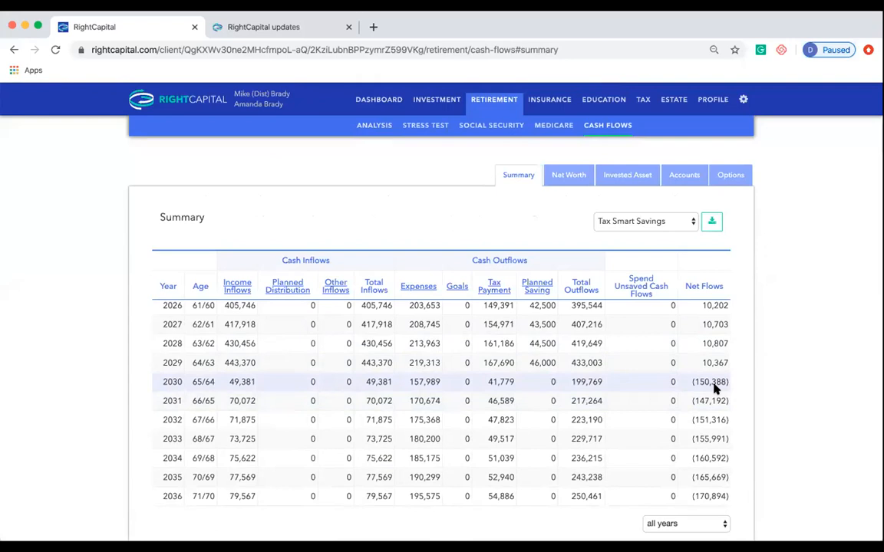
- View the yearly withdrawals from each account type in the cash flows under the pro-rata strategy
left_click(683, 184)
left_click(568, 223)
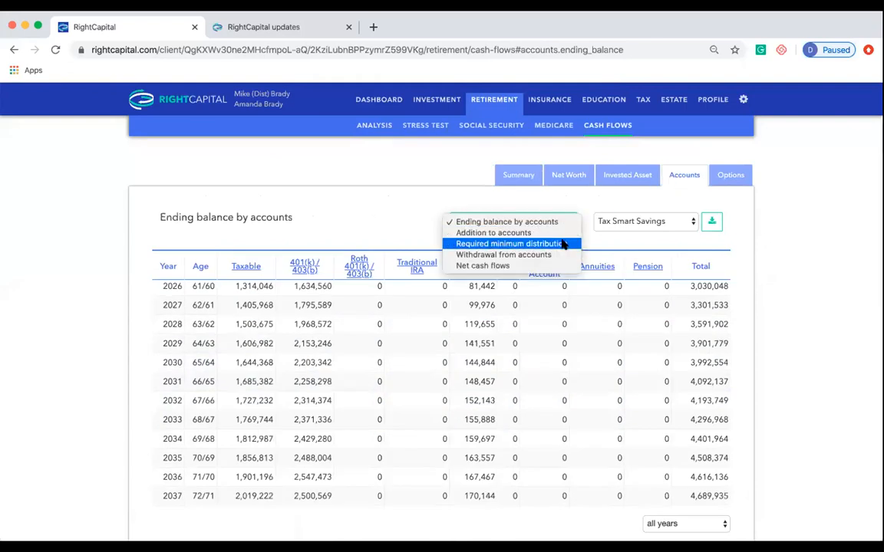
left_click(568, 254)
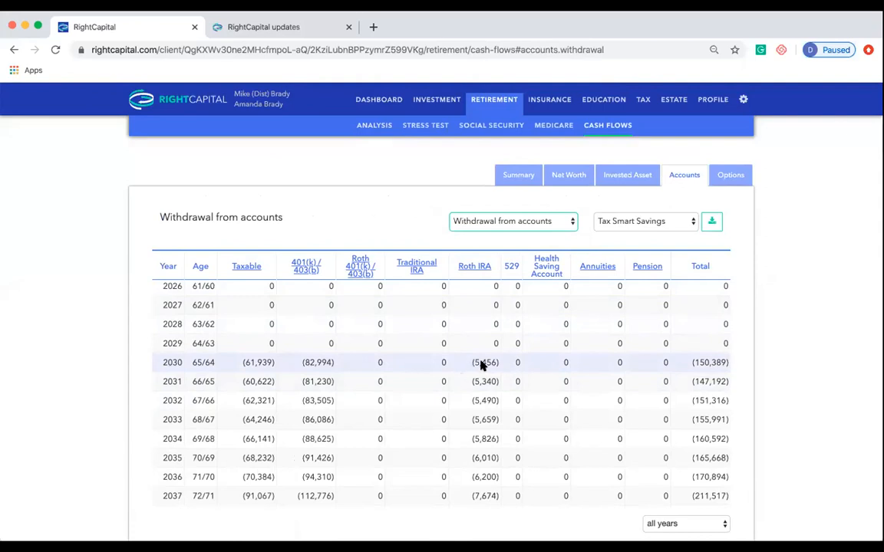
scroll(497, 365, "up", 2)
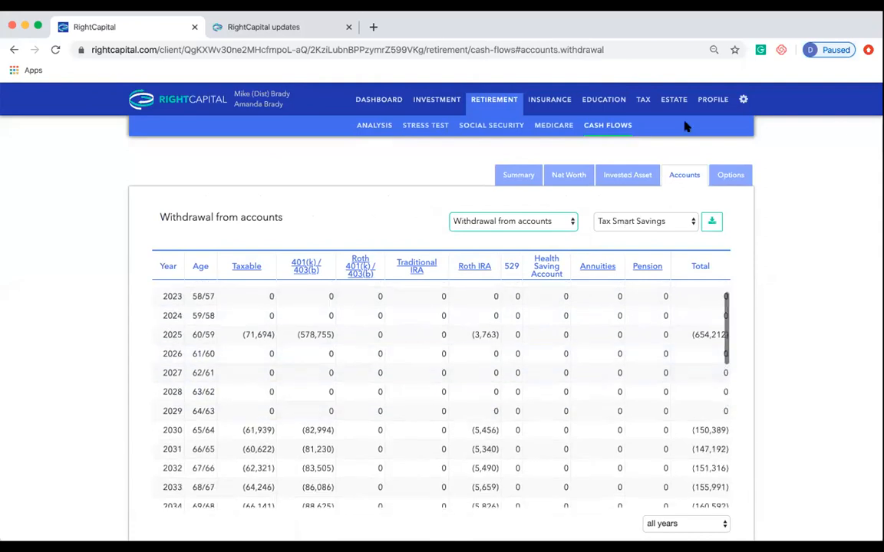
- Return to the tax distributions calibration and set the withdrawal strategy to Standard - taxable, tax deferred, tax free
left_click(643, 111)
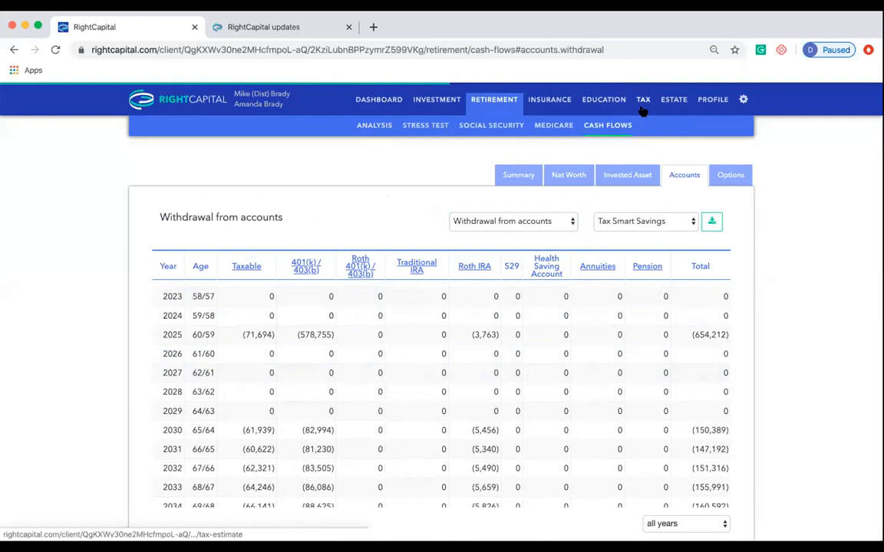
left_click(663, 126)
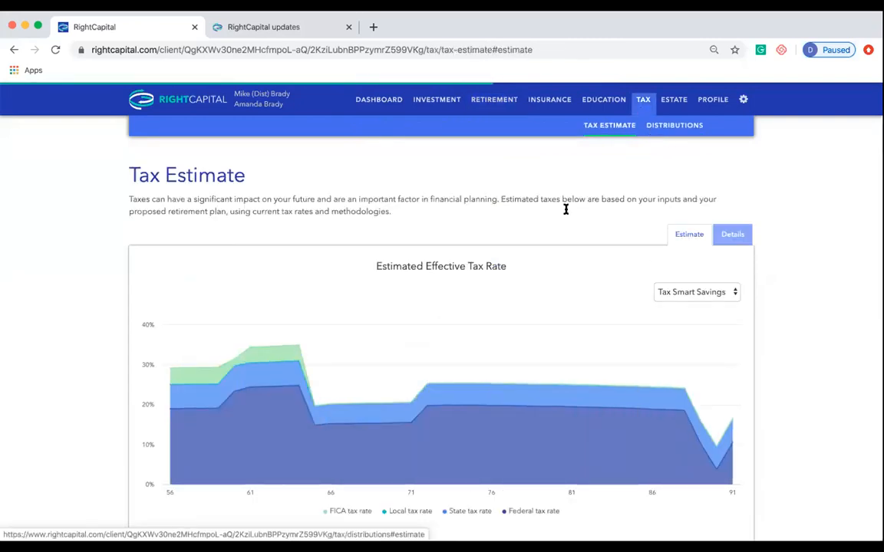
scroll(324, 406, "down", 5)
left_click(278, 374)
left_click(332, 384)
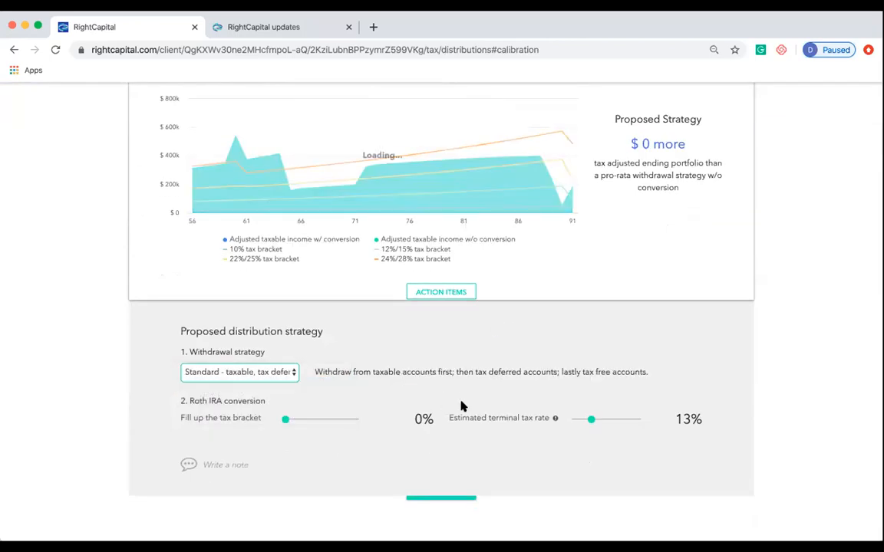
- Examine the retirement cash flow summary around 2030 again, now under the Standard withdrawal strategy
scroll(462, 406, "up", 5)
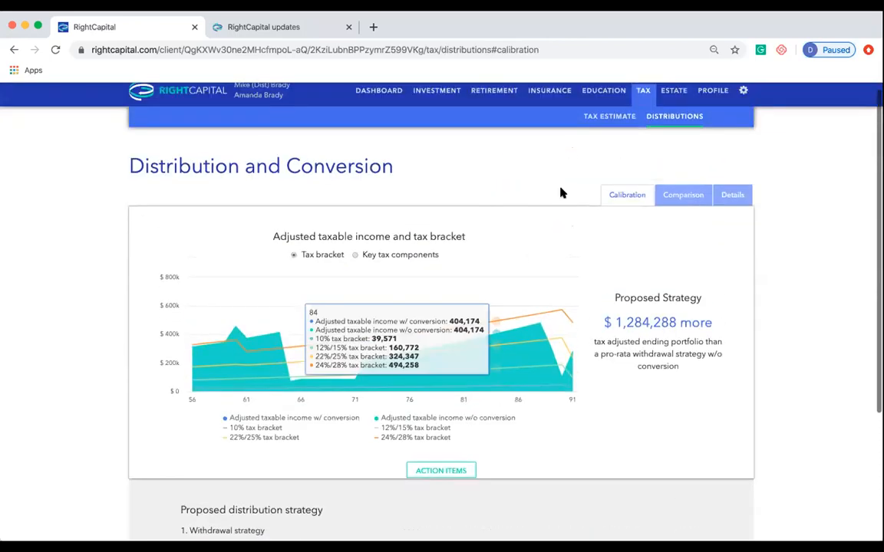
left_click(492, 100)
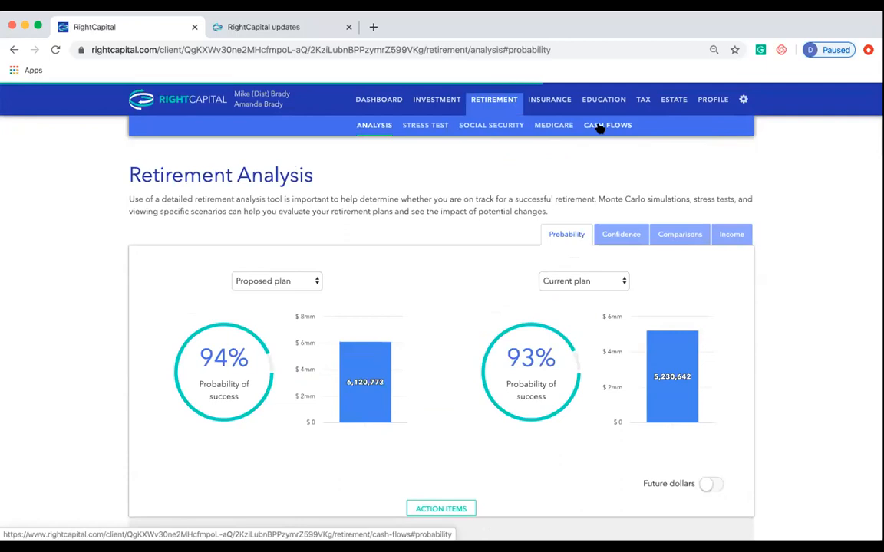
left_click(601, 128)
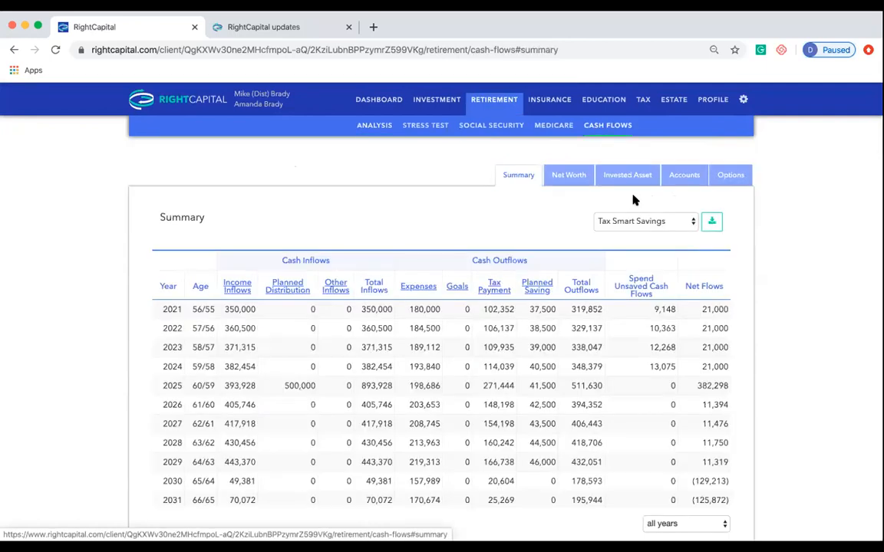
scroll(663, 384, "down", 3)
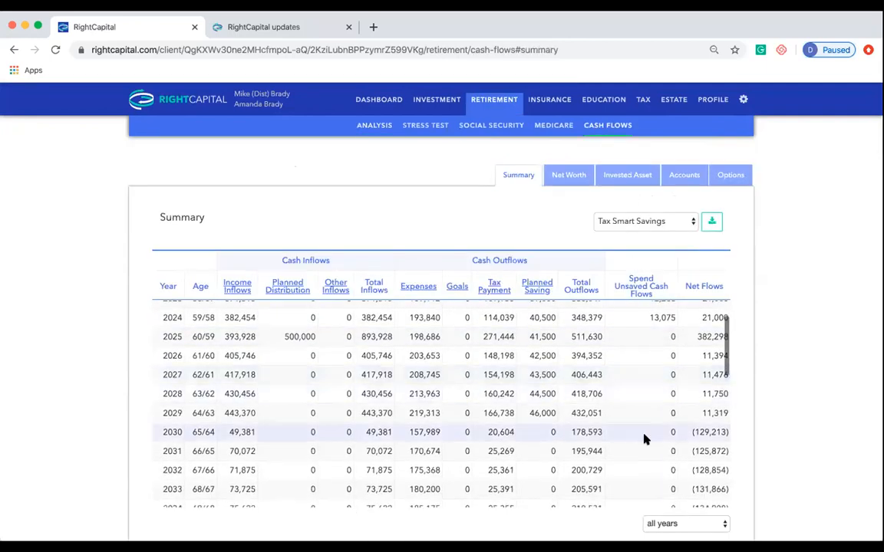
- View the withdrawals from accounts under the Standard strategy, and open the breakdown of the taxable accounts
left_click(679, 179)
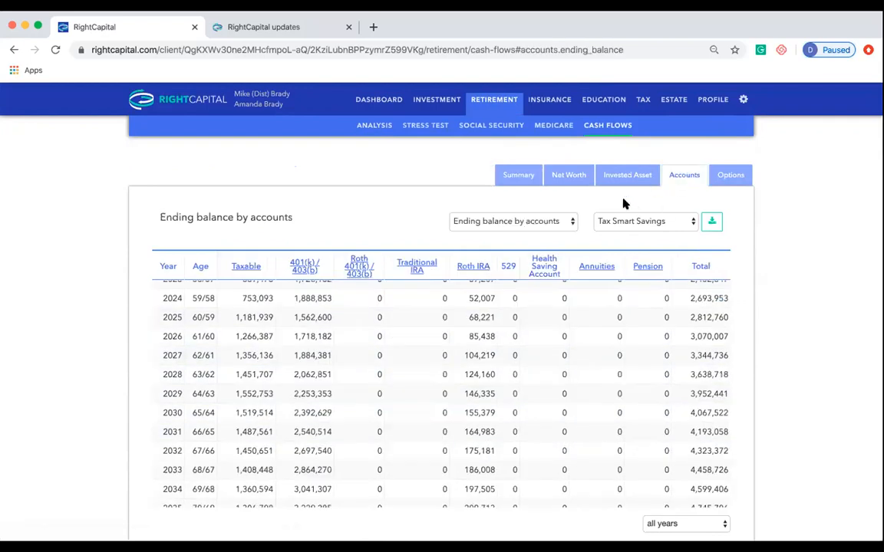
left_click(557, 223)
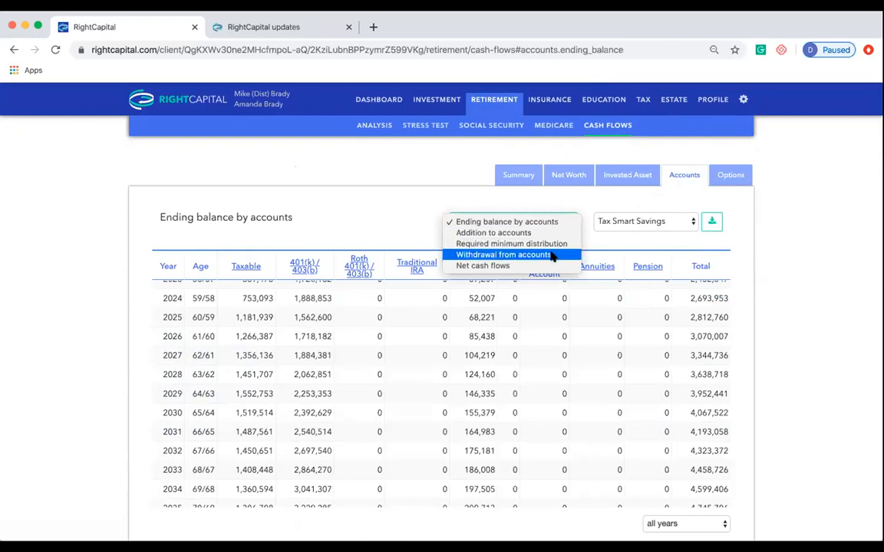
left_click(538, 255)
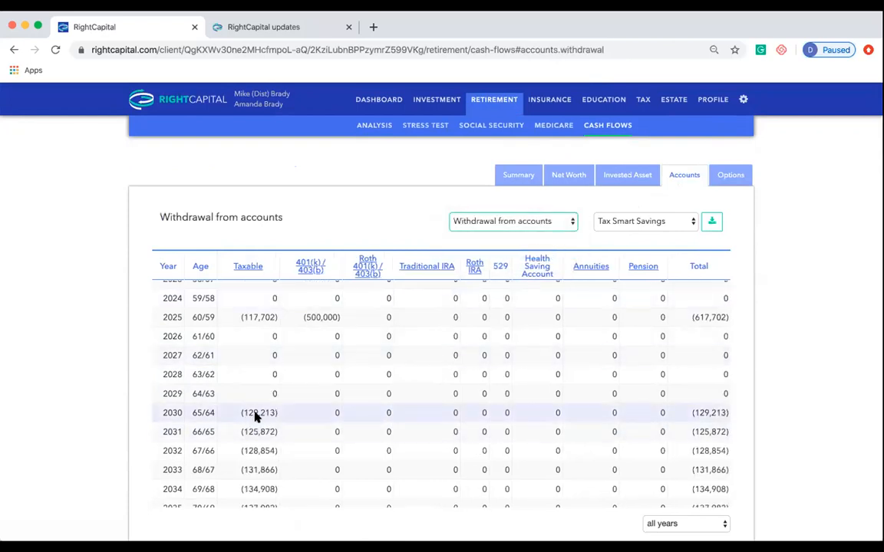
left_click(248, 268)
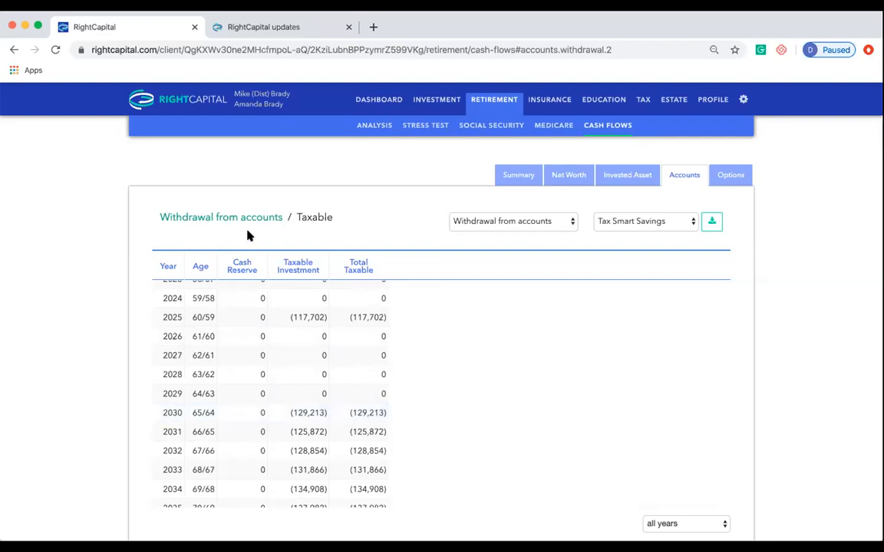
- Return to the distribution calibration, view the Key tax components chart, and switch back to the Tax bracket chart above the proposed strategy settings
left_click(646, 102)
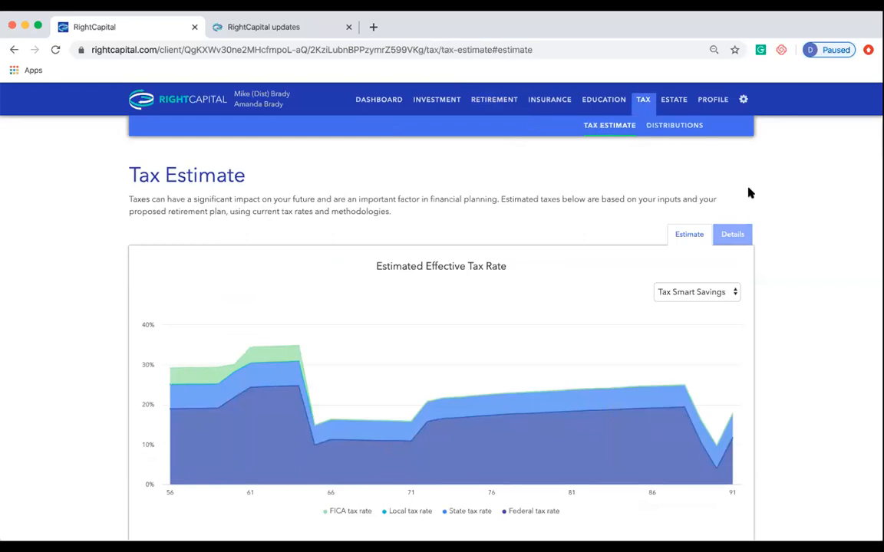
left_click(667, 129)
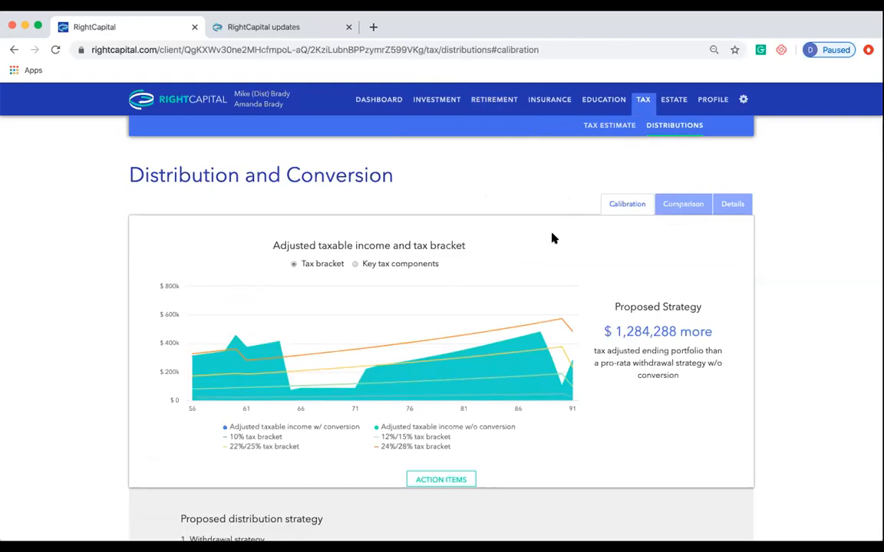
left_click(355, 264)
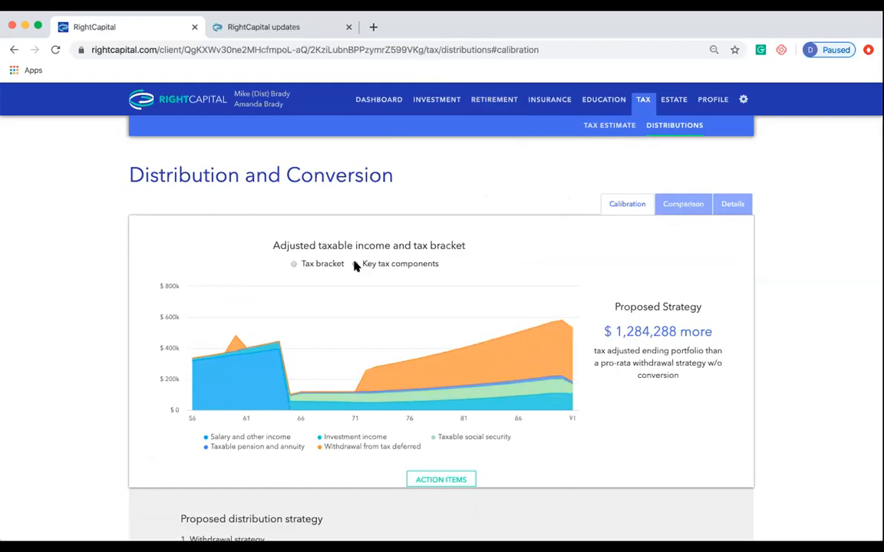
left_click(295, 264)
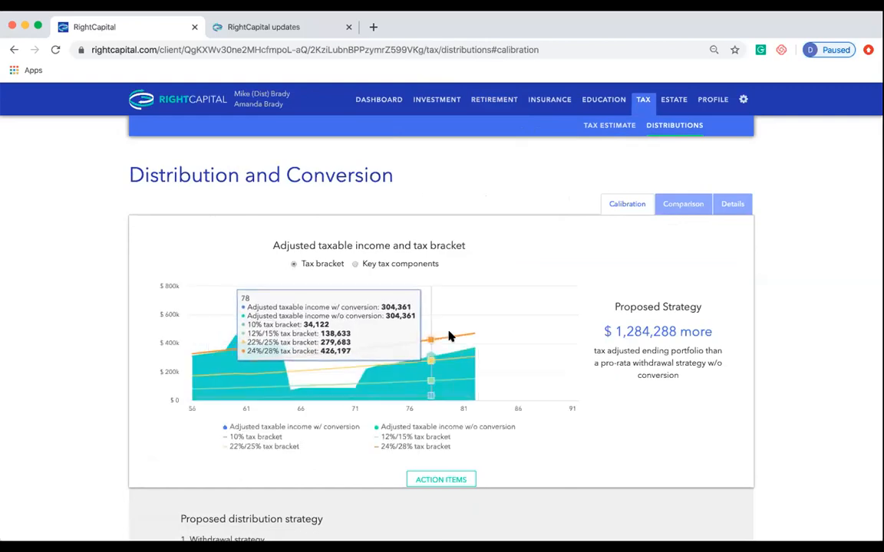
scroll(639, 450, "down", 2)
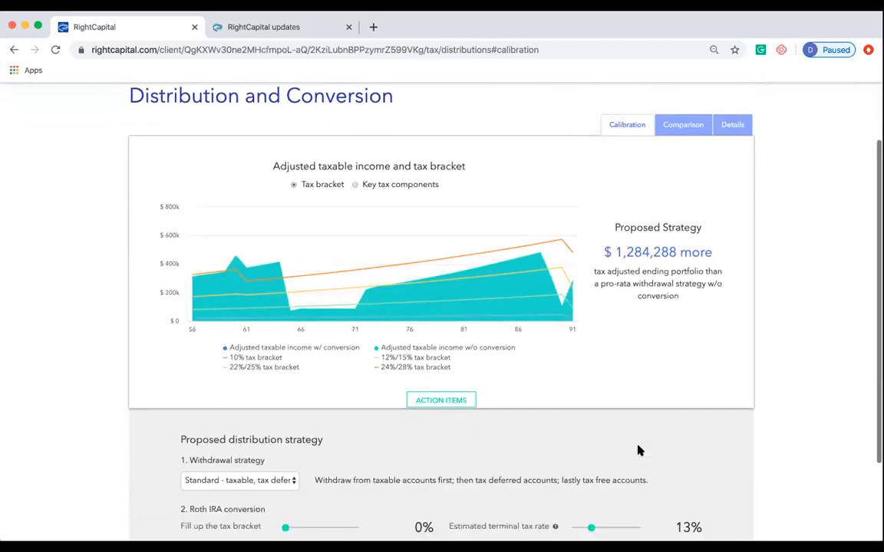
scroll(639, 451, "down", 1)
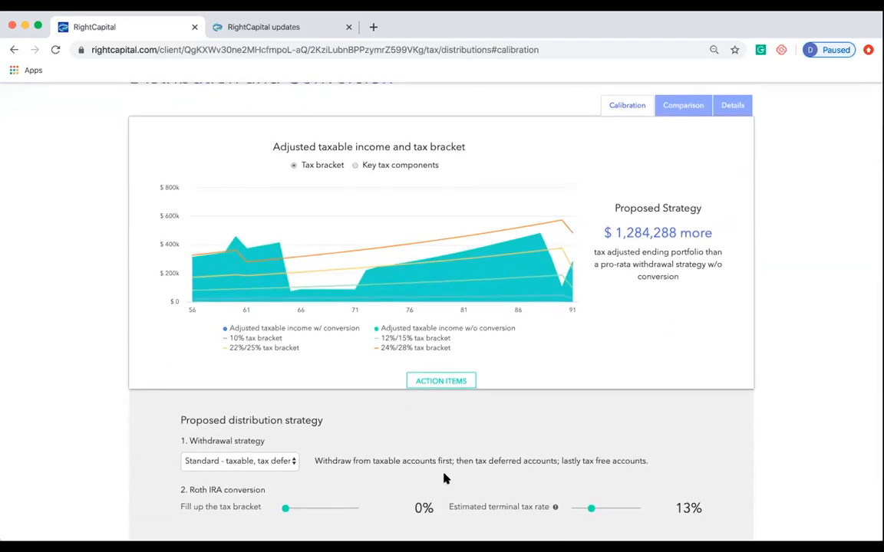
- Keep the Standard withdrawal strategy and set the Roth IRA conversion to fill up the 12%/15% tax bracket
left_click(282, 462)
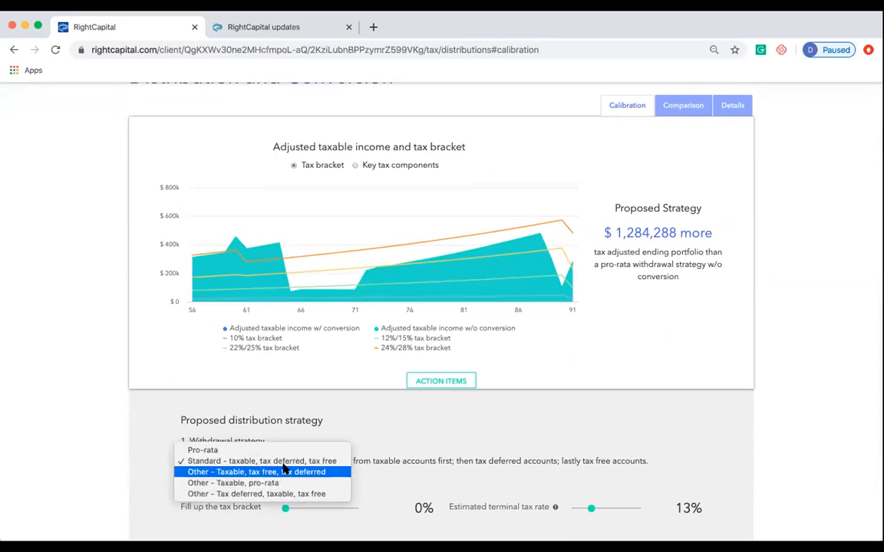
left_click(286, 463)
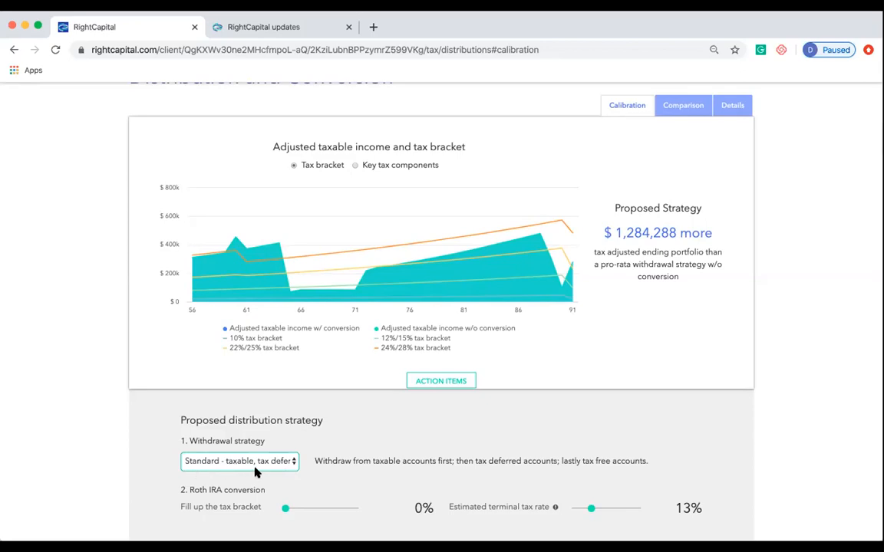
left_click(286, 509)
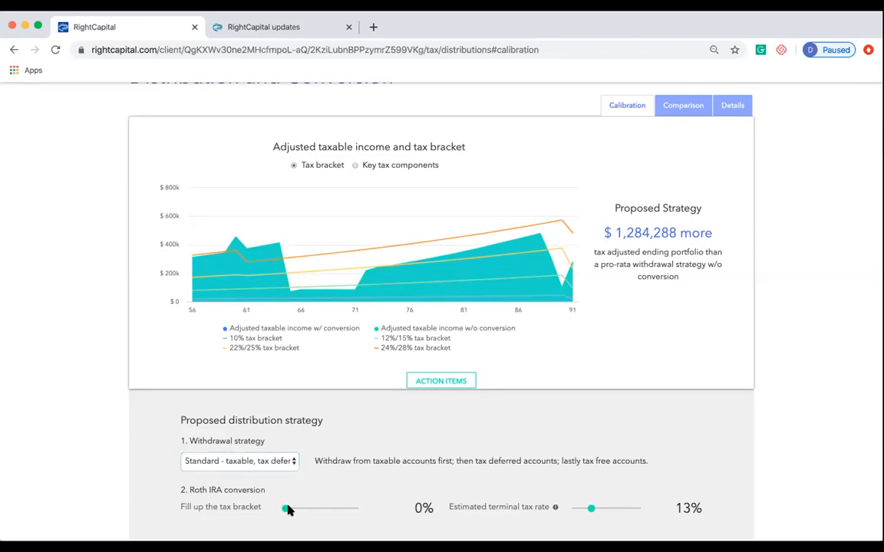
left_click_drag(290, 510, 312, 511)
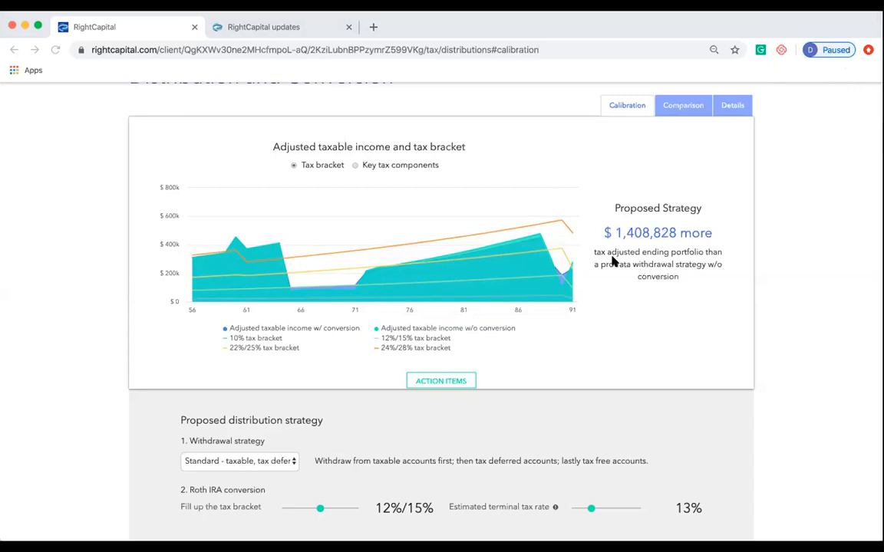
- Compare the proposed strategy's tax adjusted ending wealth with Pro-rata w/o conversion, and examine the tax free share of each
left_click(682, 113)
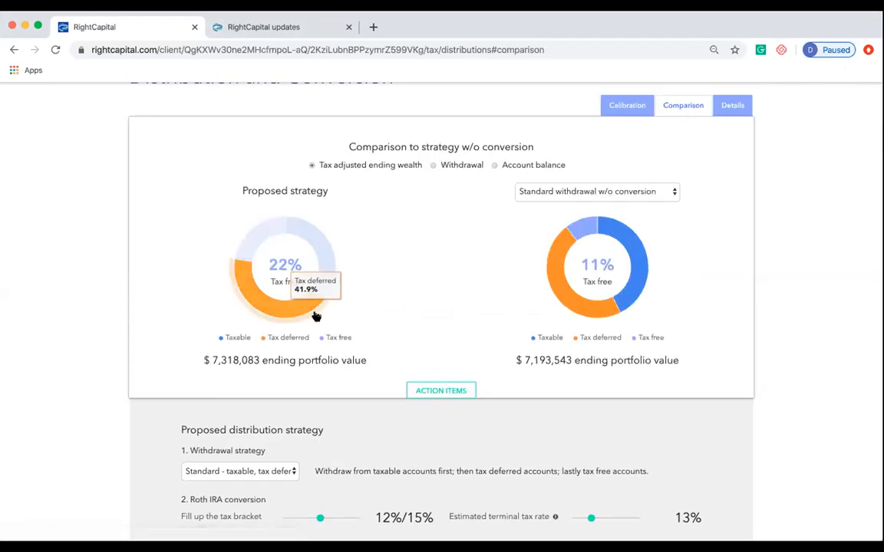
left_click(624, 108)
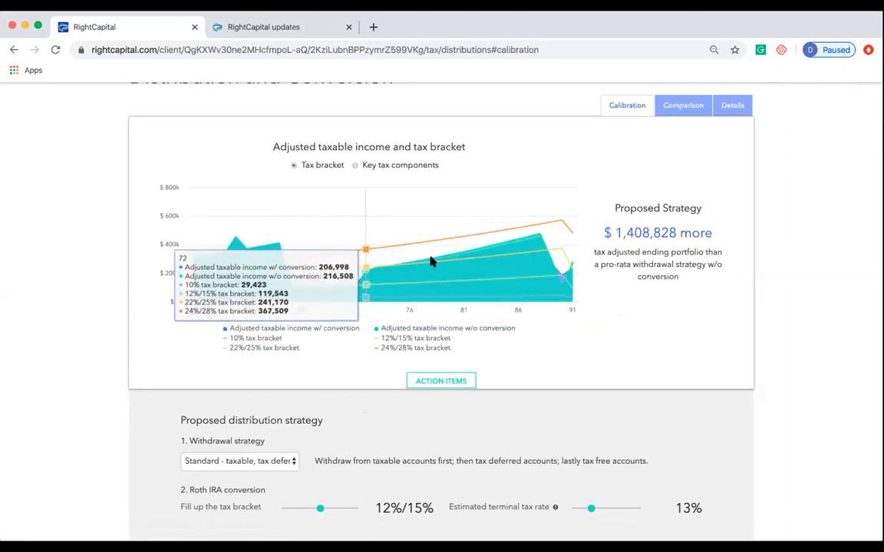
left_click(683, 108)
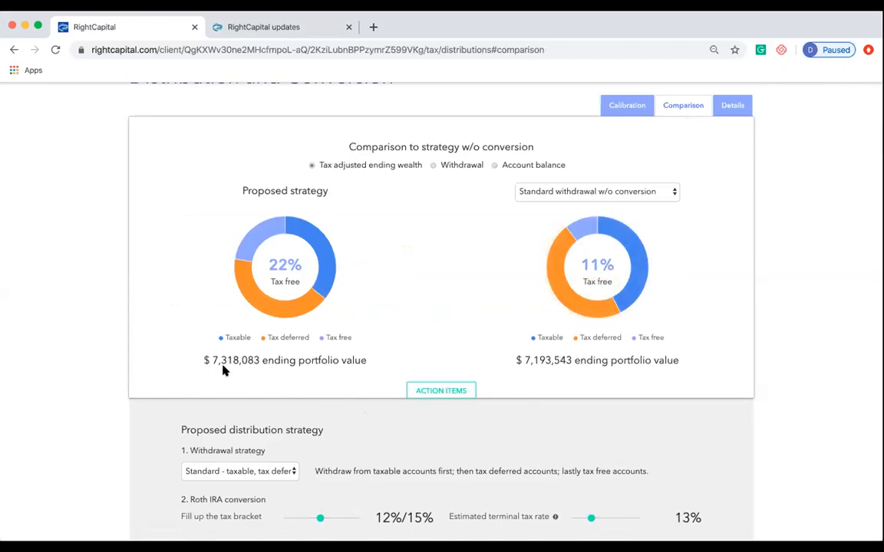
left_click(627, 196)
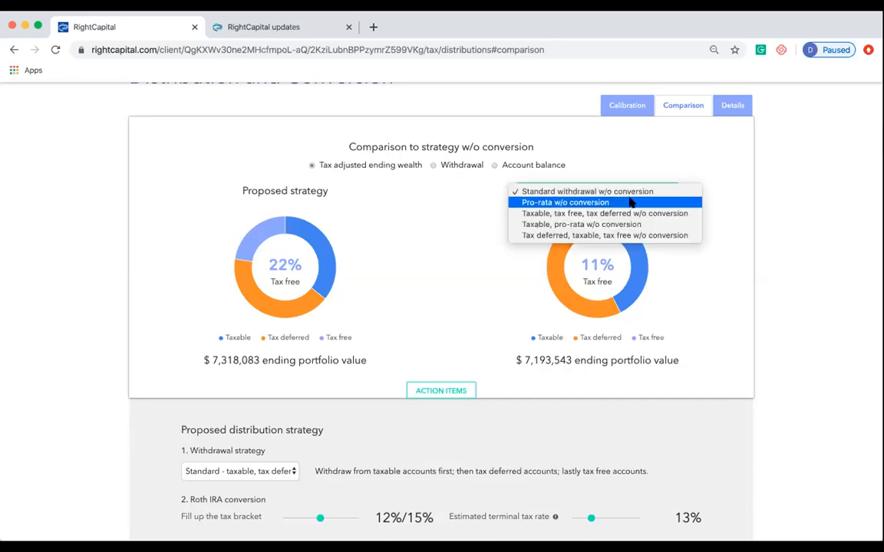
key("Escape")
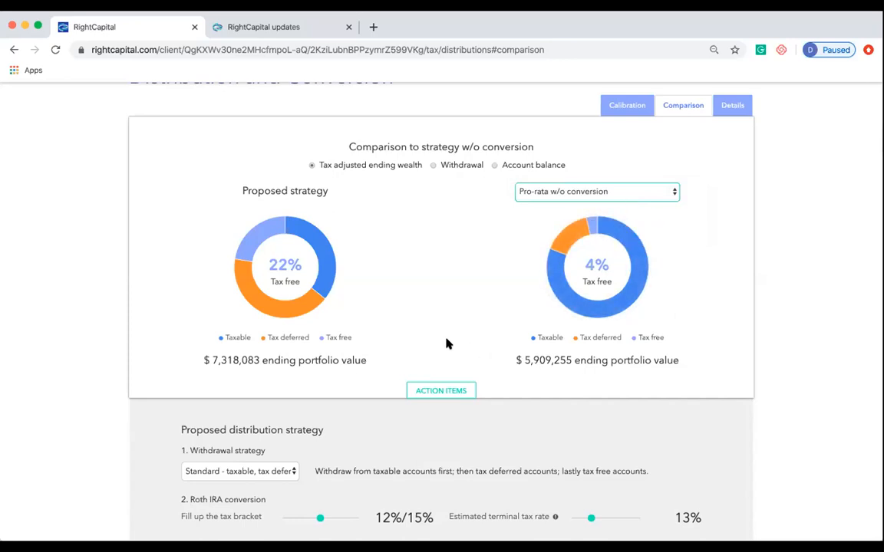
mouse_move(251, 239)
mouse_move(557, 270)
- Try estimated terminal tax rates of 40% and 19%, and examine the effect on the ending wealth comparison
scroll(548, 380, "down", 2)
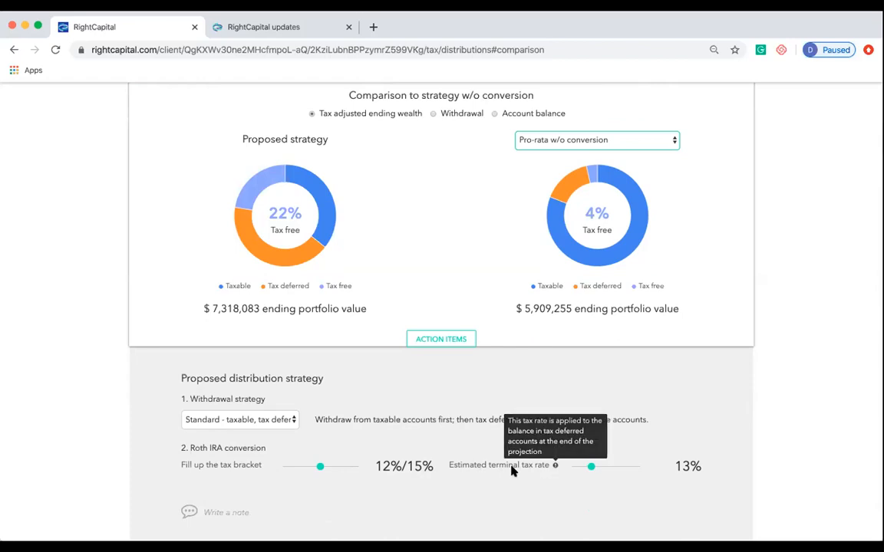
mouse_move(625, 228)
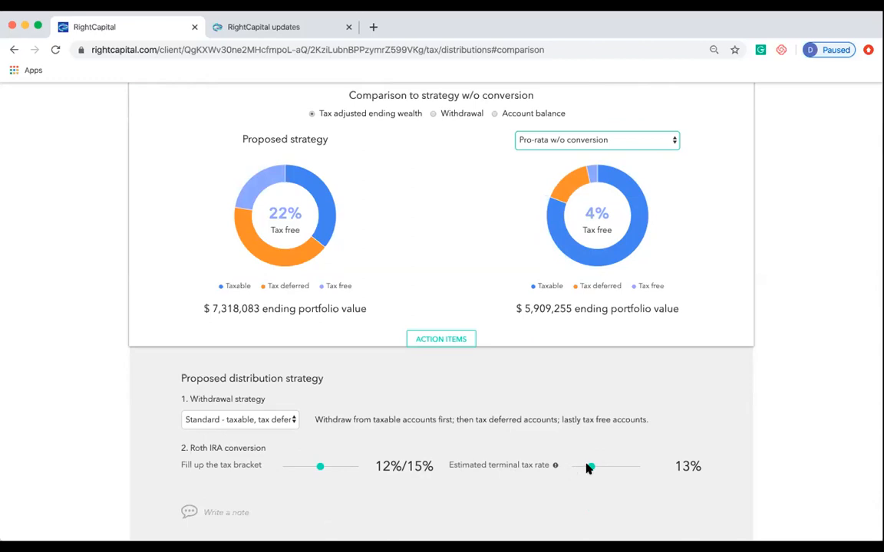
left_click_drag(591, 467, 624, 468)
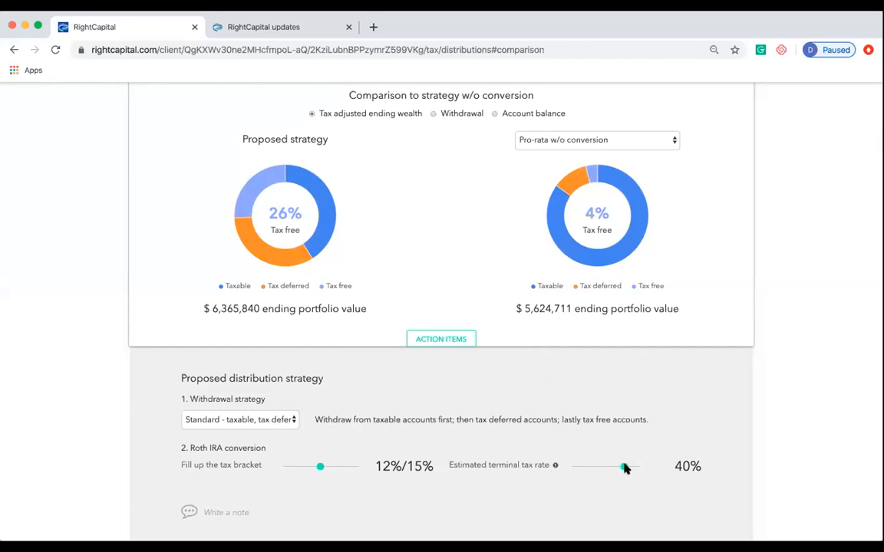
left_click_drag(622, 468, 598, 467)
mouse_move(554, 467)
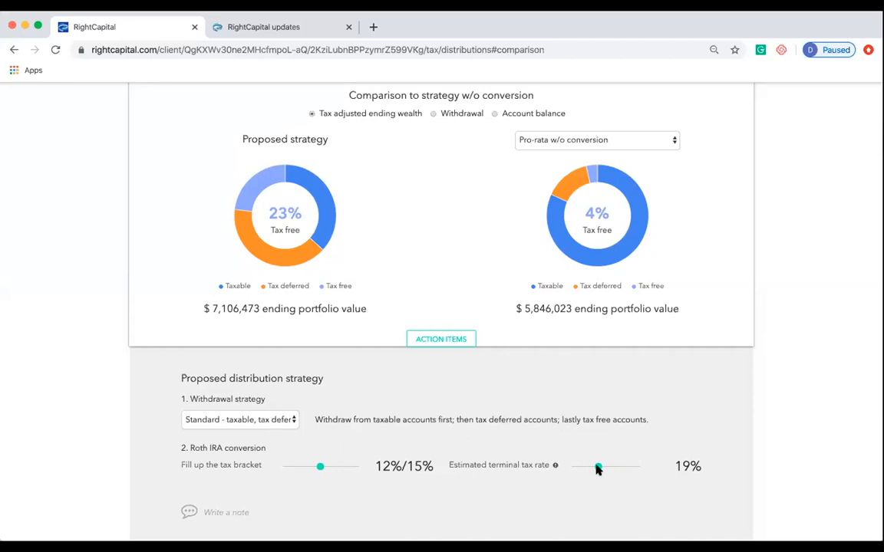
scroll(572, 438, "up", 1)
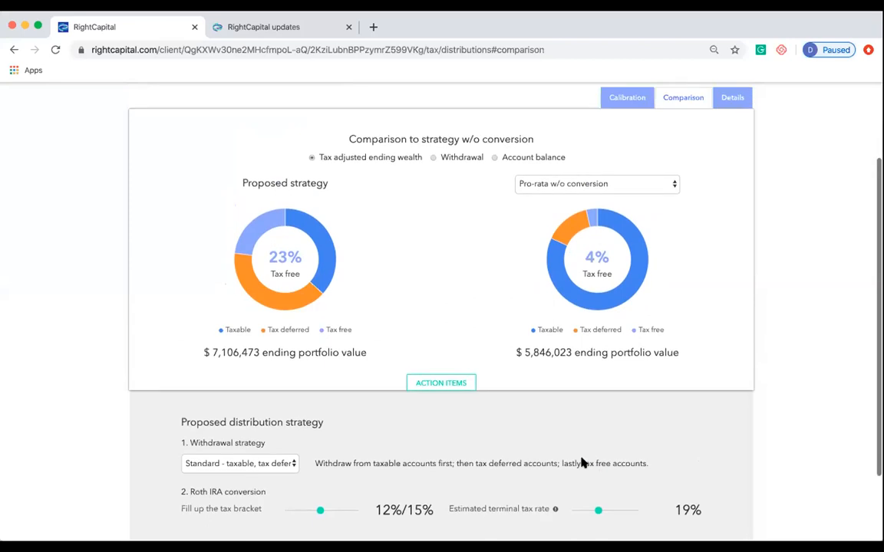
scroll(564, 395, "up", 1)
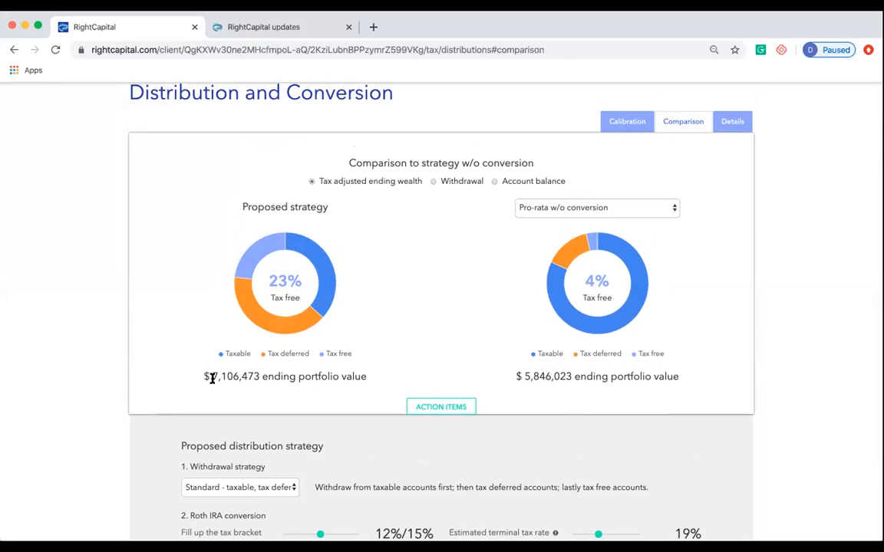
mouse_move(245, 259)
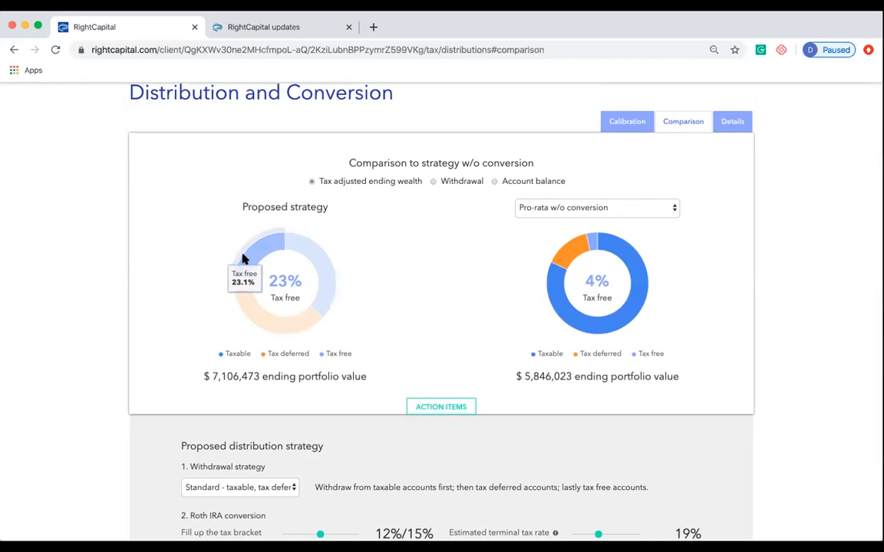
- Lower the estimated terminal tax rate to 0%, and readjust it to 12%
scroll(596, 417, "down", 2)
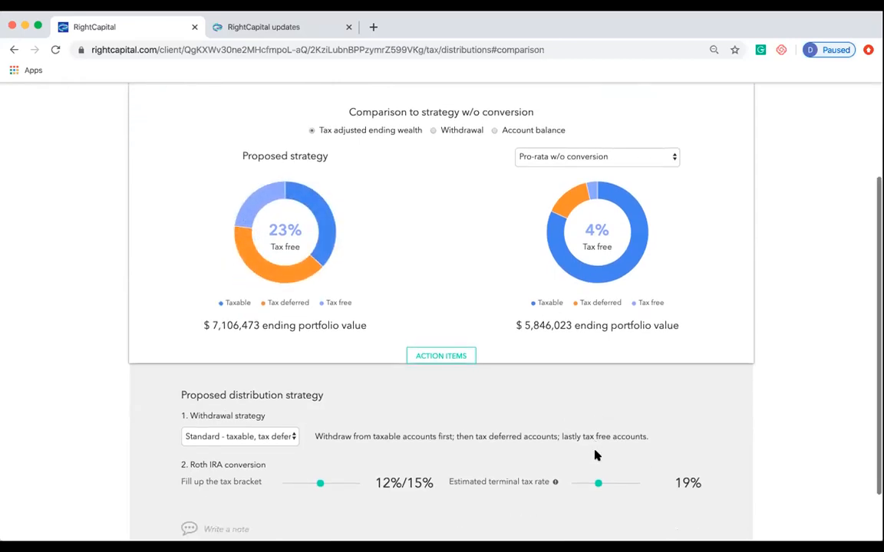
left_click_drag(596, 484, 568, 485)
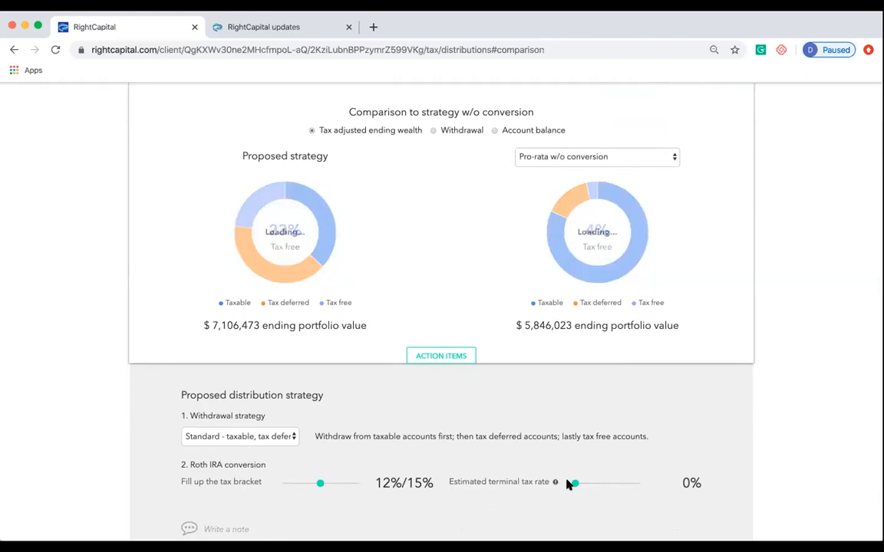
left_click_drag(572, 484, 588, 484)
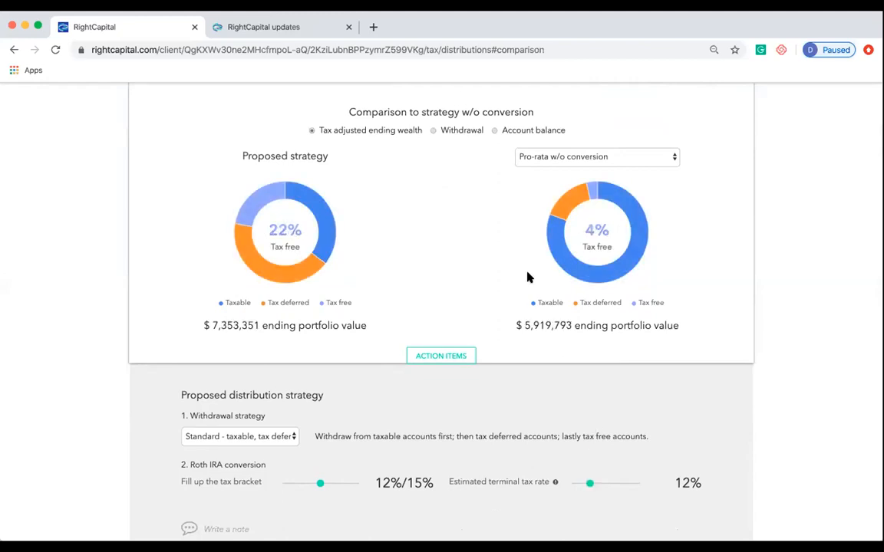
- View the withdrawal and account balance comparisons between the proposed strategy and Pro-rata w/o conversion
scroll(527, 272, "up", 2)
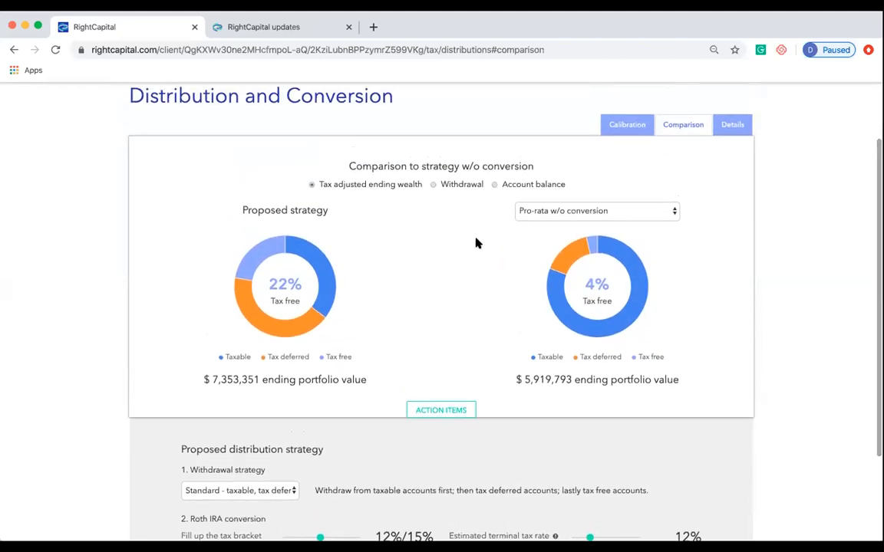
left_click(435, 186)
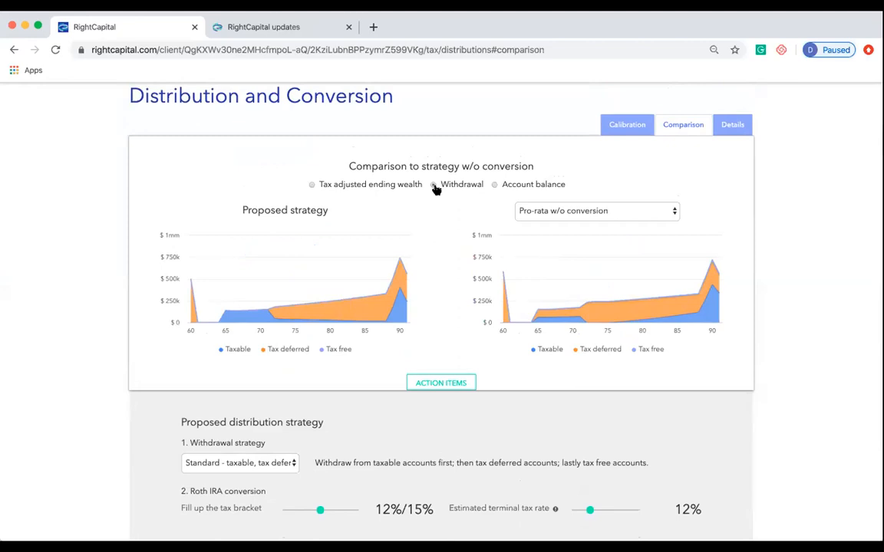
left_click(494, 186)
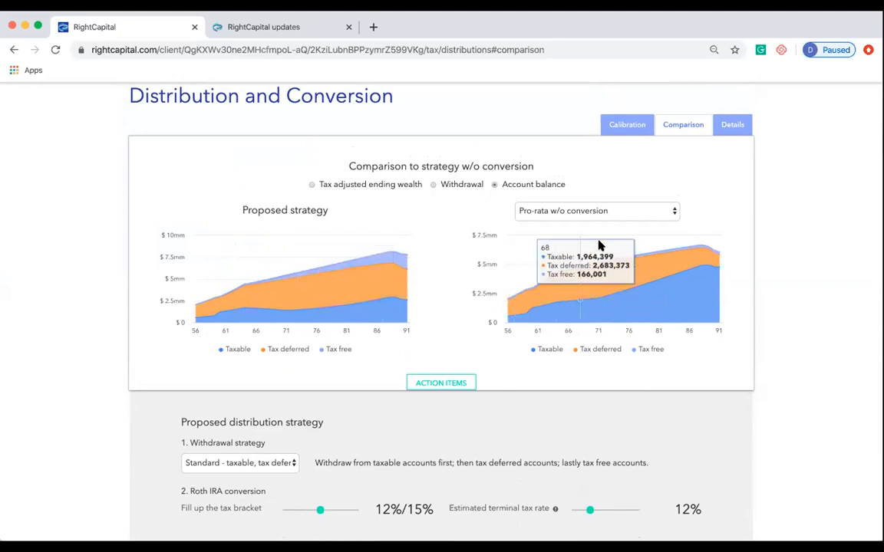
- Compare the proposed strategy with Standard withdrawal w/o conversion by account balance and by tax adjusted ending wealth
left_click(618, 208)
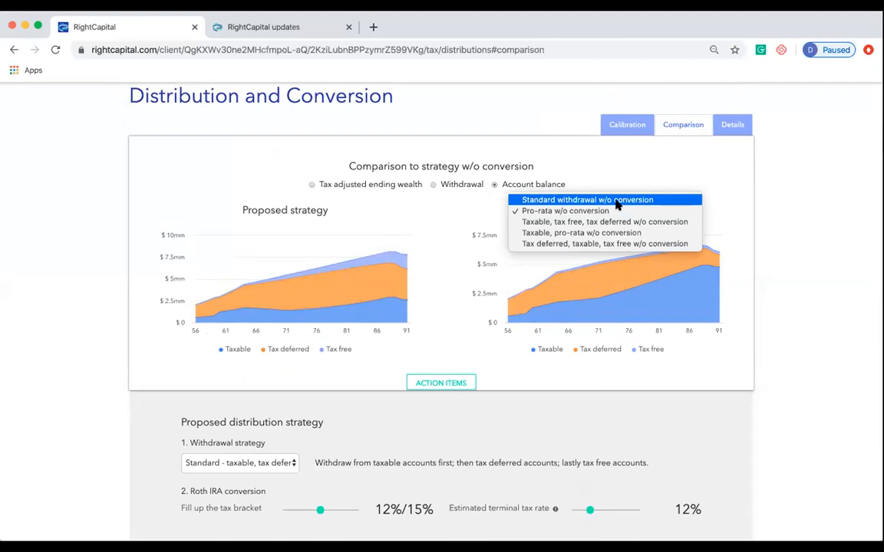
left_click(618, 201)
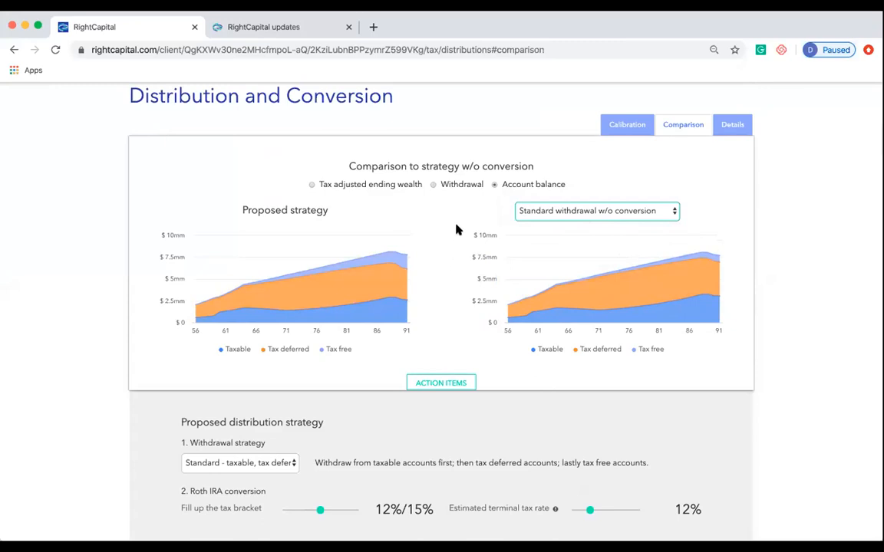
left_click(383, 185)
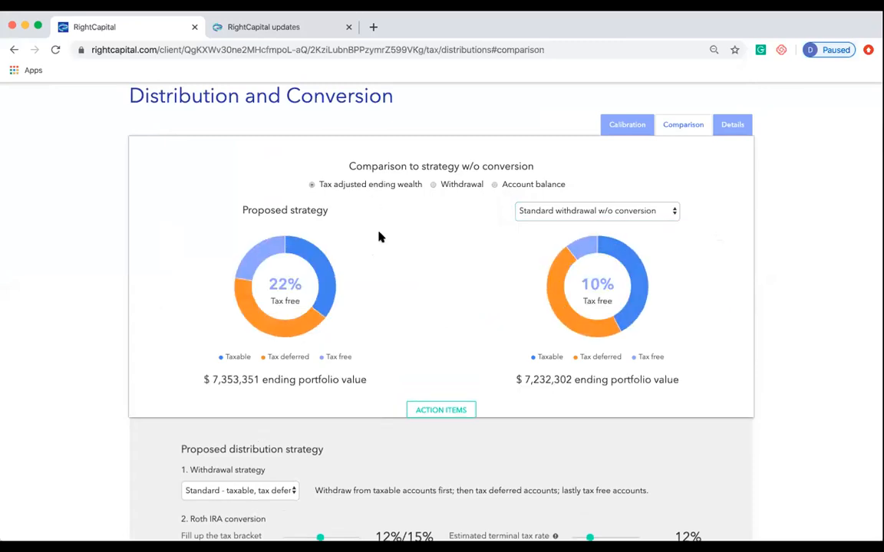
- Return to the calibration and try a Roth conversion filling the 22%/25% bracket, alternating with 12%/15% and ending on 12%/15%
left_click(620, 123)
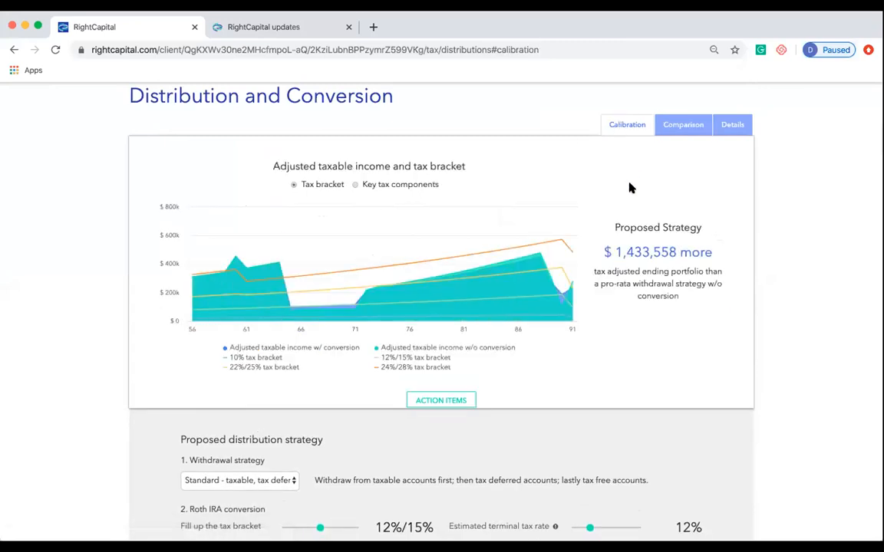
mouse_move(401, 283)
scroll(532, 398, "down", 1)
left_click_drag(320, 485, 335, 486)
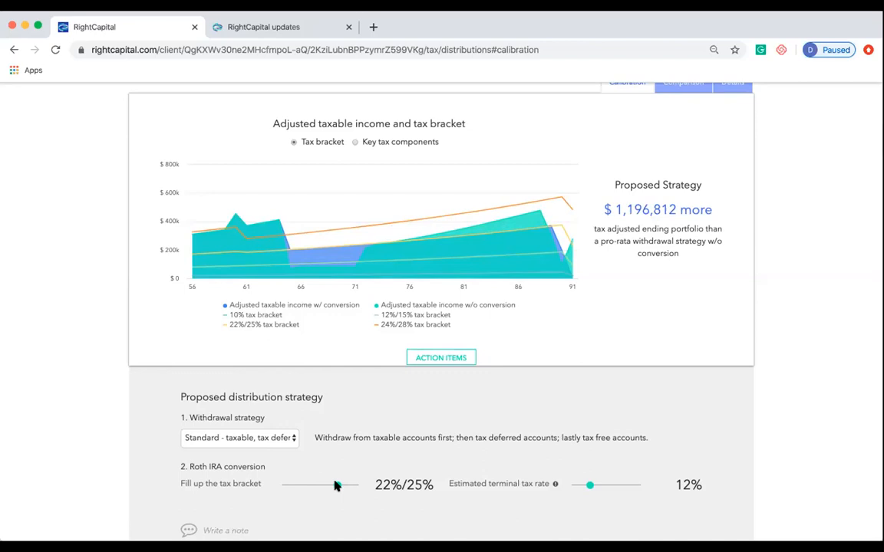
left_click_drag(326, 487, 319, 486)
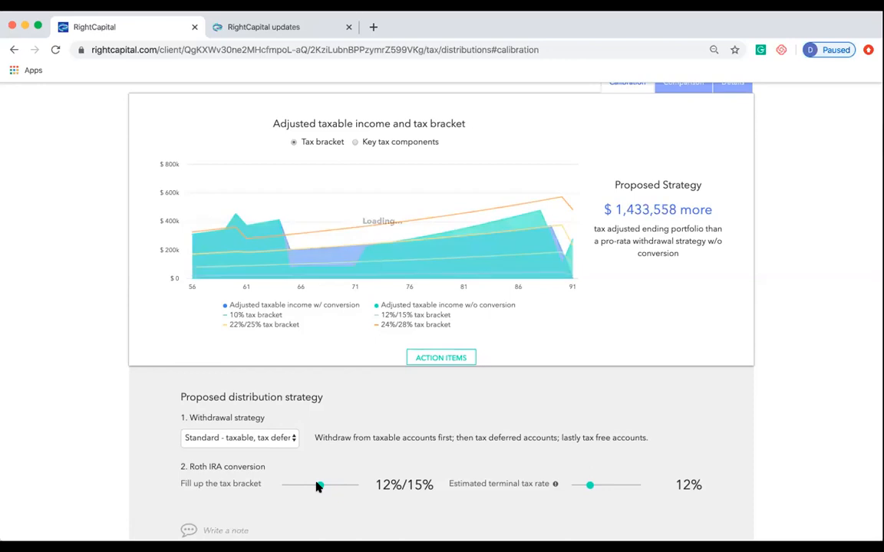
left_click_drag(321, 486, 341, 485)
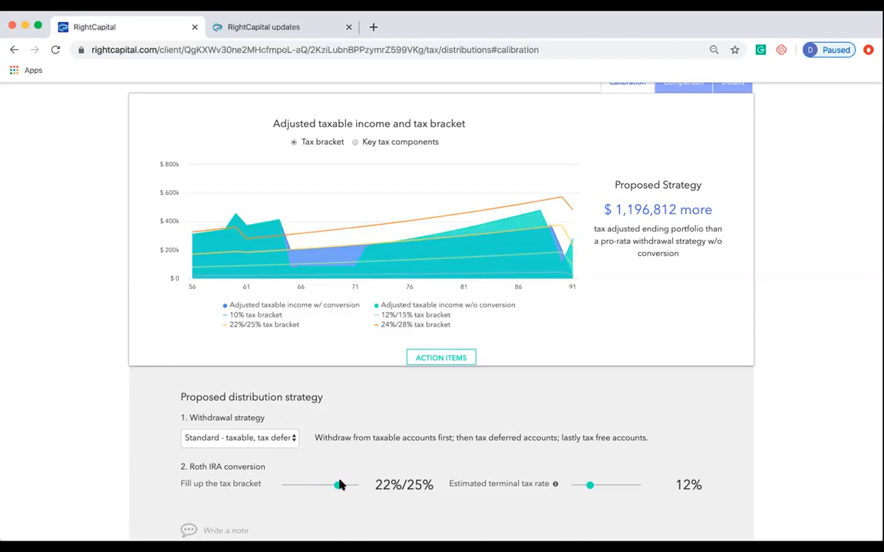
left_click_drag(335, 485, 319, 485)
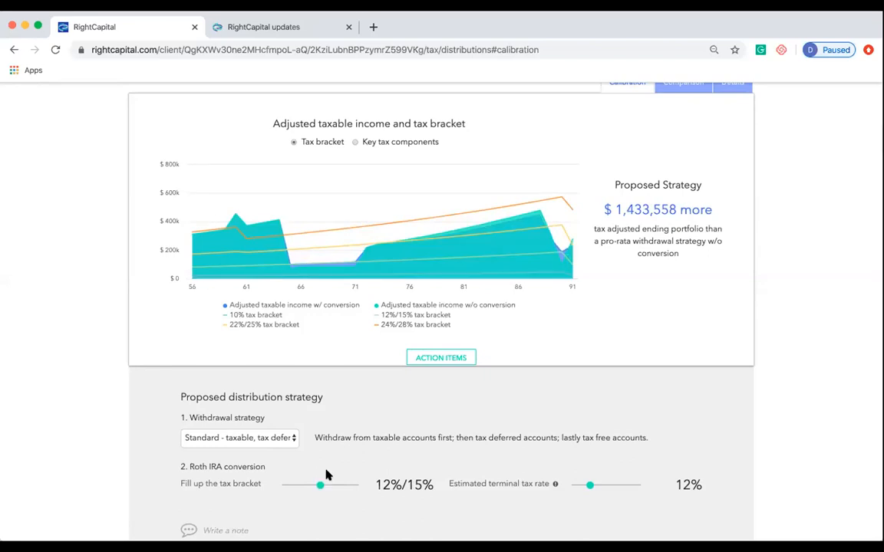
- View the yearly details of conversion amounts, income and account balances, and return to the calibration chart and strategy settings
scroll(371, 431, "up", 3)
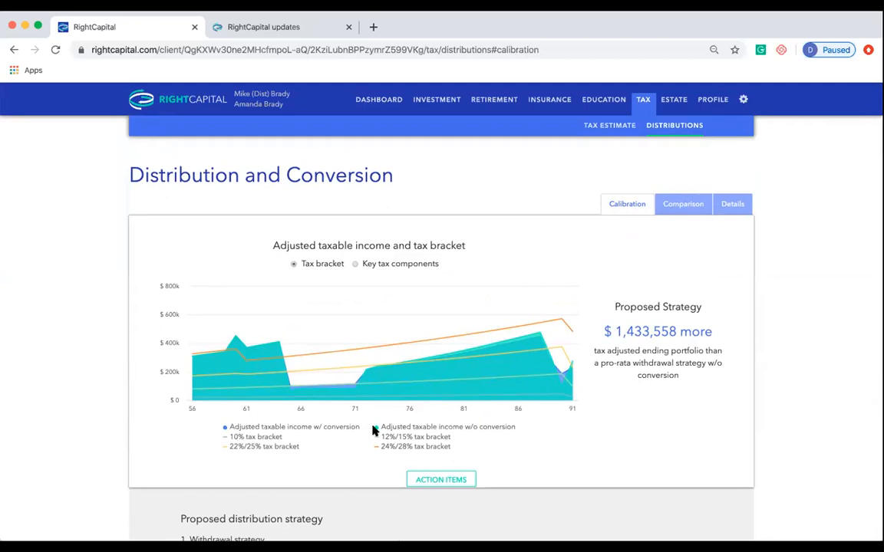
left_click(731, 208)
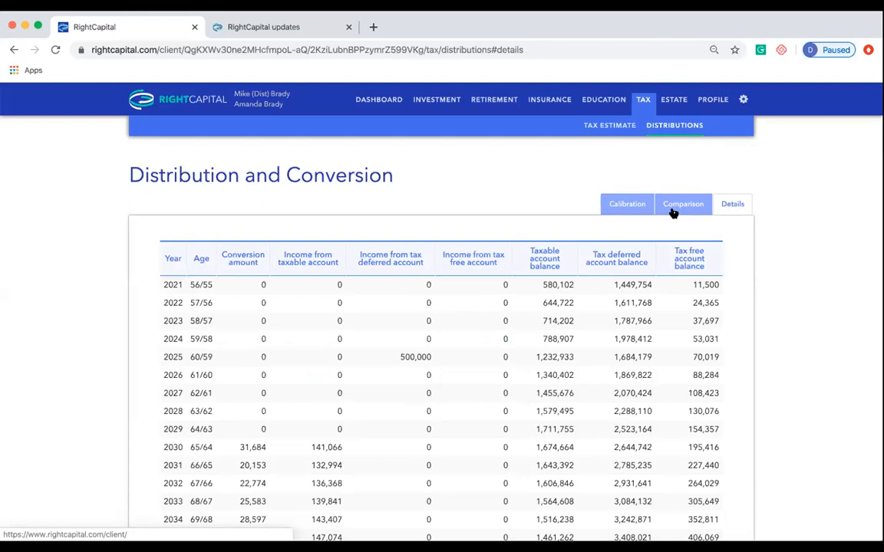
left_click(644, 207)
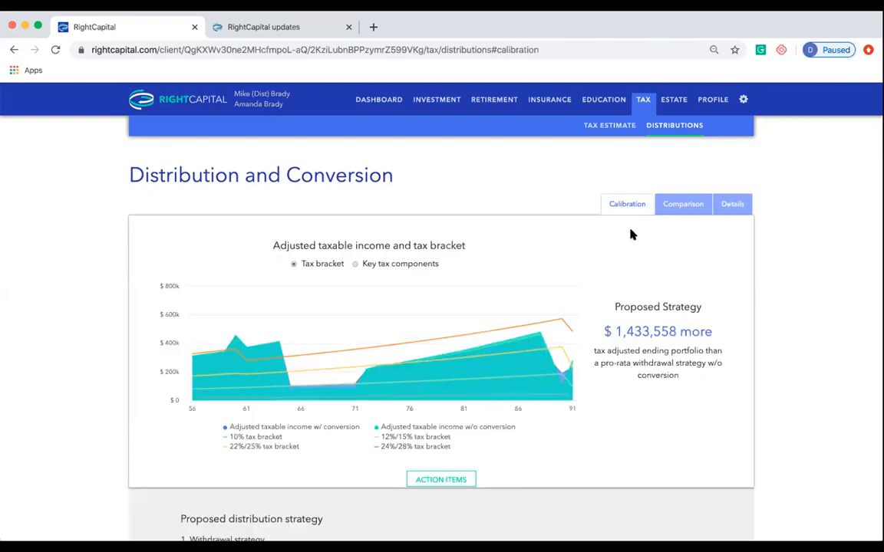
scroll(630, 234, "down", 2)
scroll(631, 234, "down", 3)
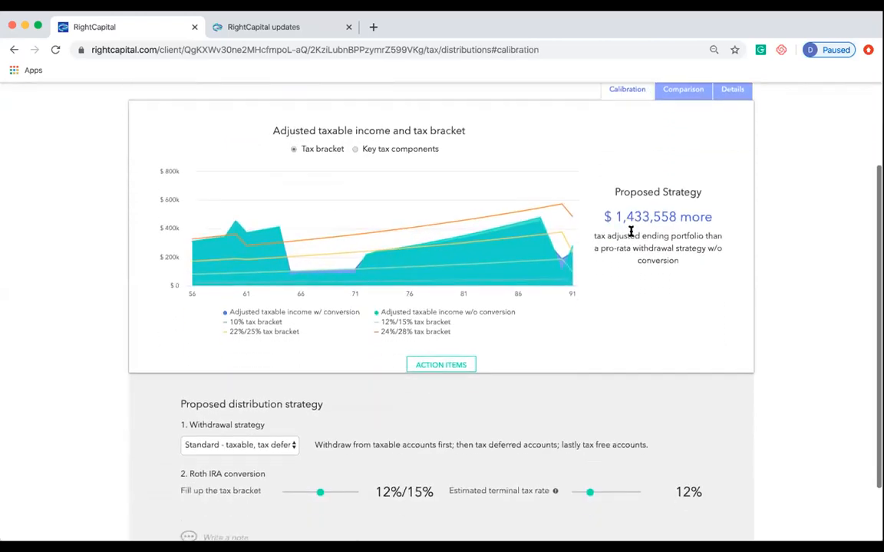
scroll(631, 230, "up", 2)
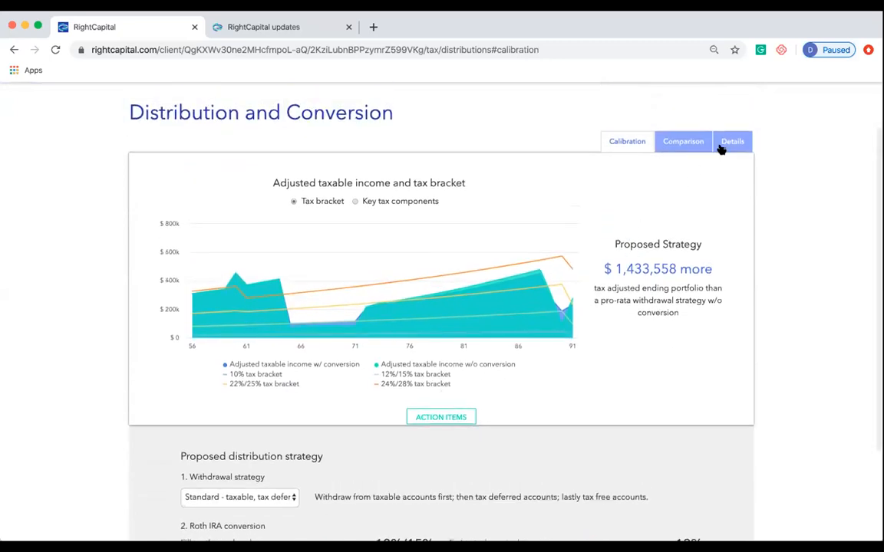
- Examine the yearly details of conversion amounts, income by account type and account balances, and return to the calibration
left_click(731, 142)
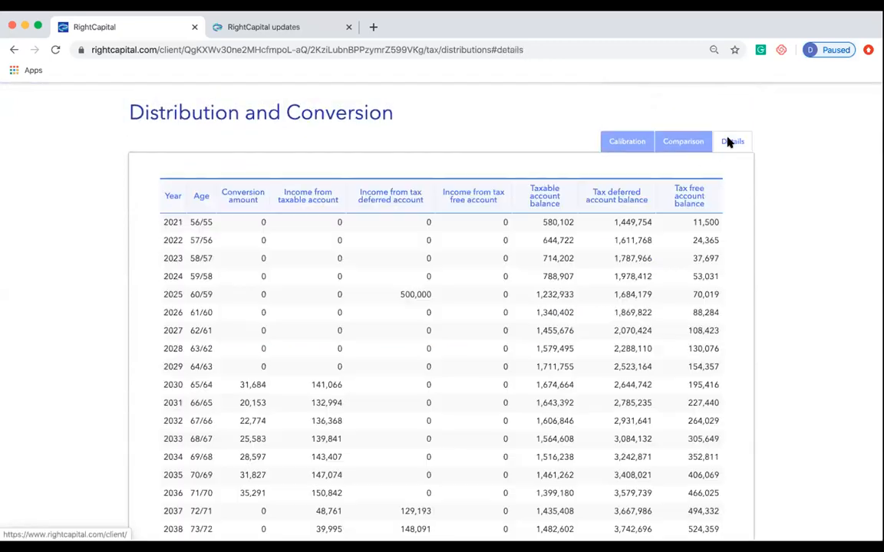
scroll(505, 322, "down", 1)
scroll(504, 322, "down", 1)
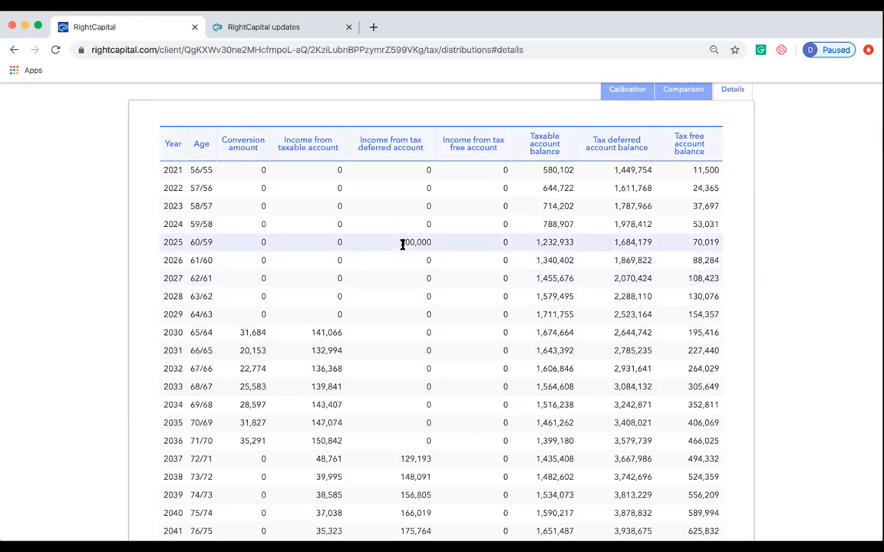
left_click_drag(397, 243, 432, 245)
left_click(392, 243)
scroll(405, 299, "down", 1)
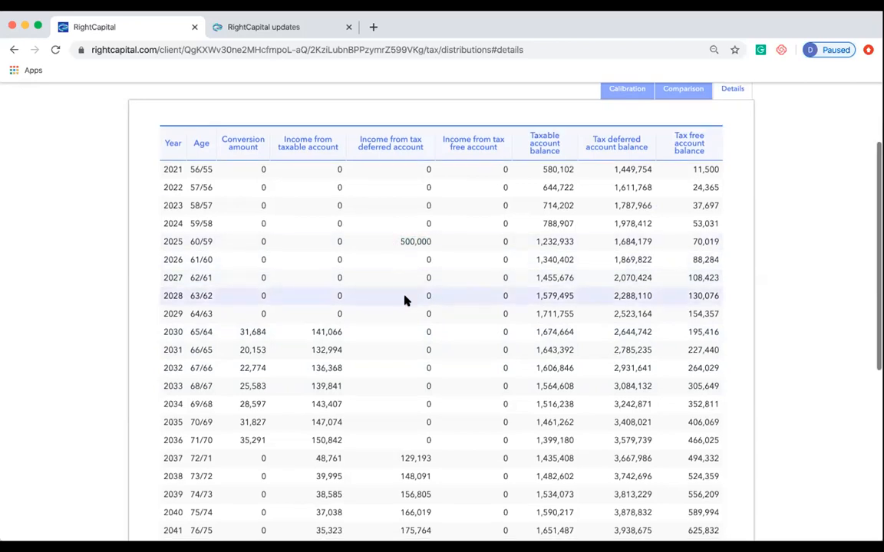
scroll(405, 301, "down", 1)
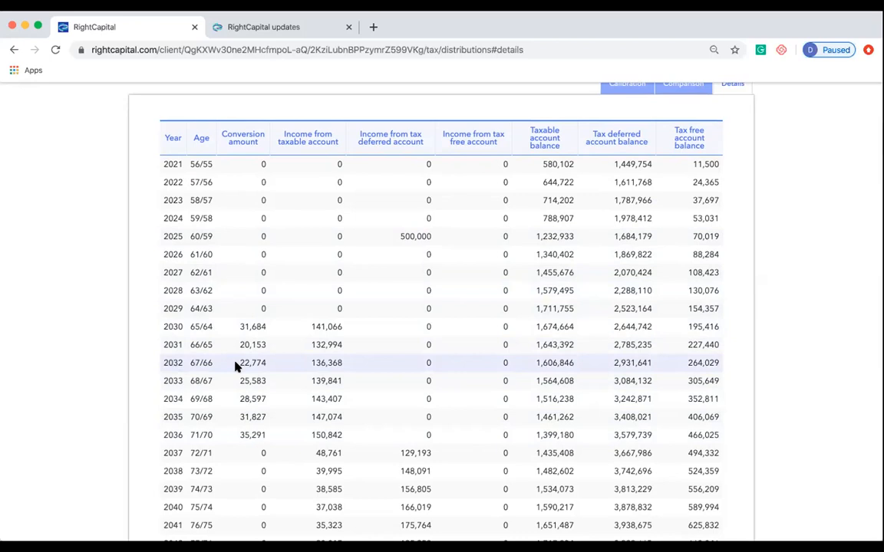
scroll(236, 367, "up", 3)
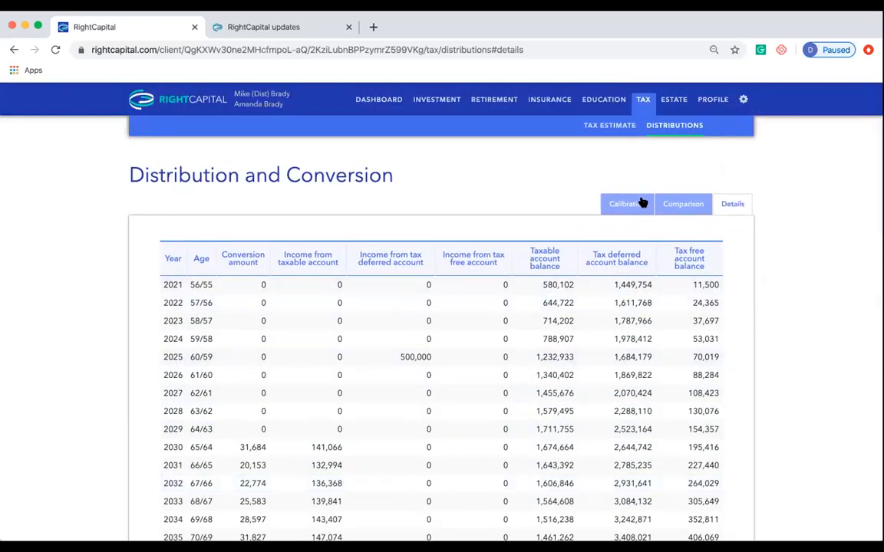
left_click(629, 204)
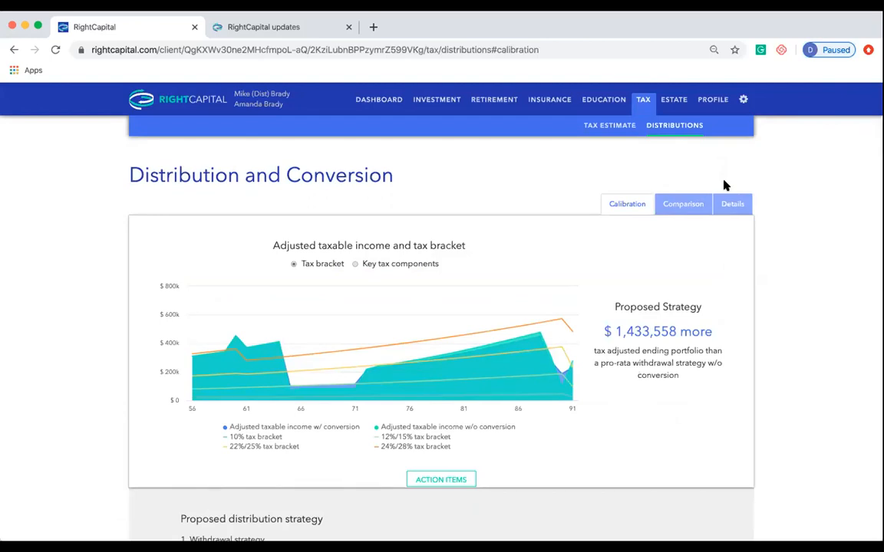
left_click(635, 35)
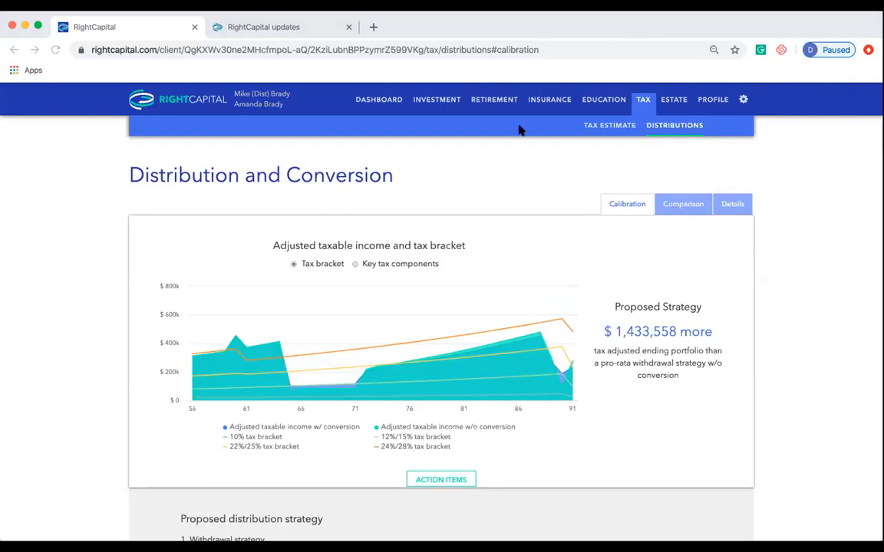
- Go to the advisor's client list, find the sample client by last name and open the client's financial plan settings
left_click(189, 108)
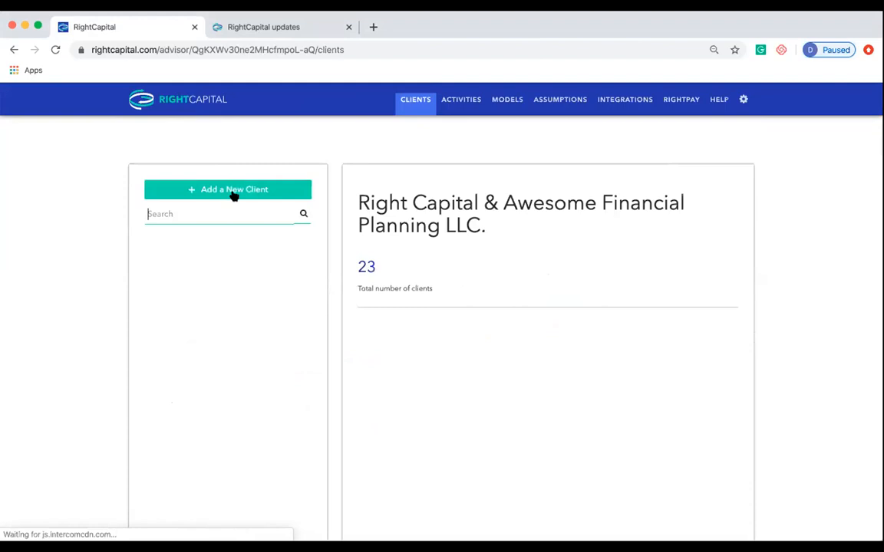
left_click(238, 216)
type("brad")
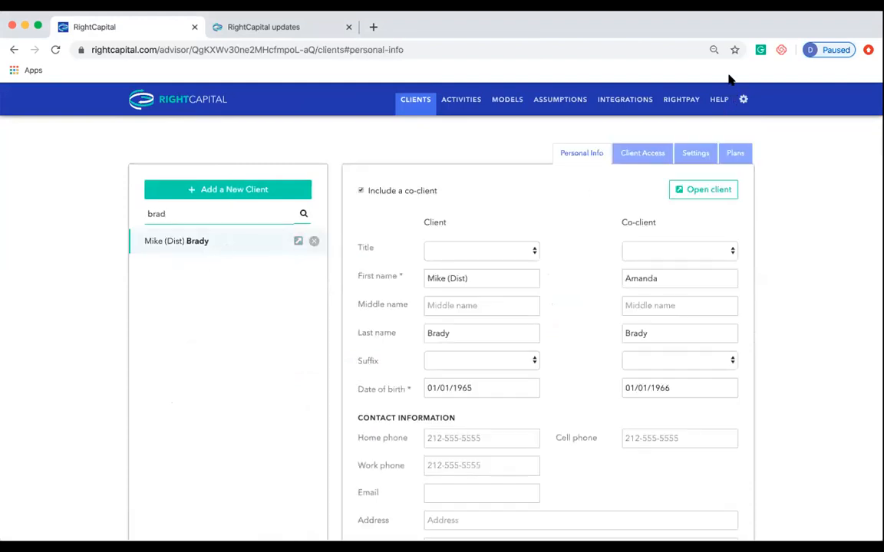
left_click(689, 149)
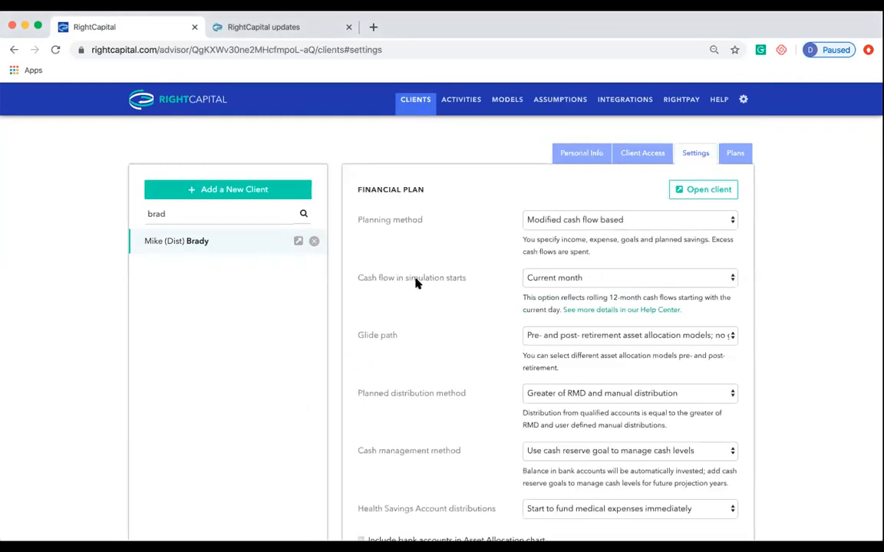
- Try starting the simulation's cash flow on Jan 1st of this year and Jan 1st of next year, ending on Current month
left_click(576, 278)
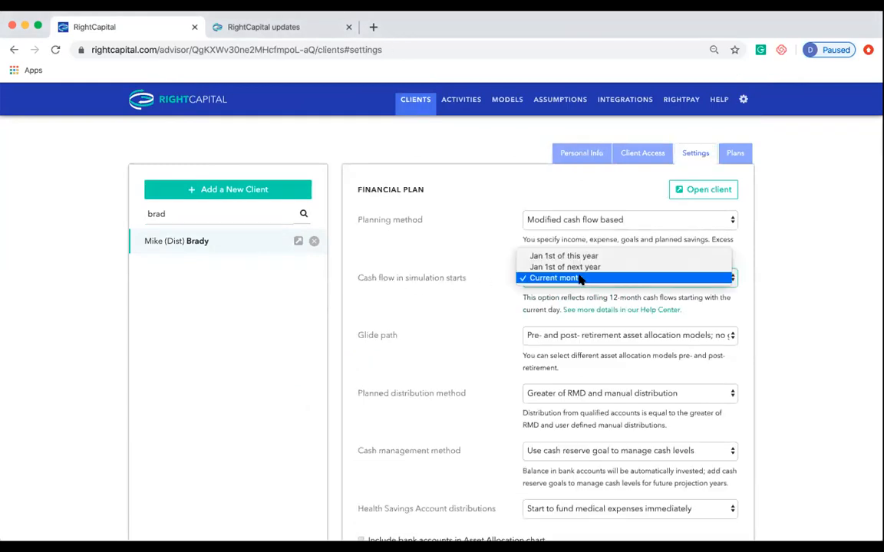
left_click(582, 258)
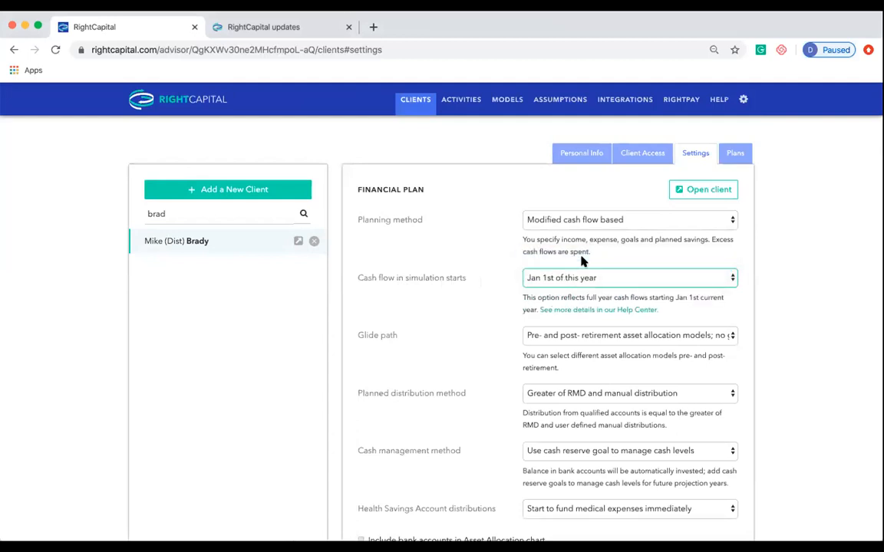
left_click(589, 278)
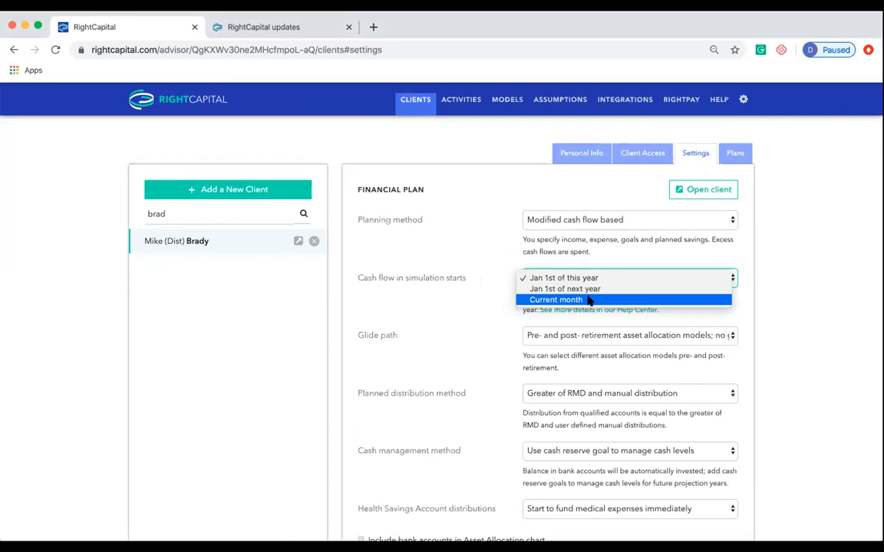
left_click(591, 289)
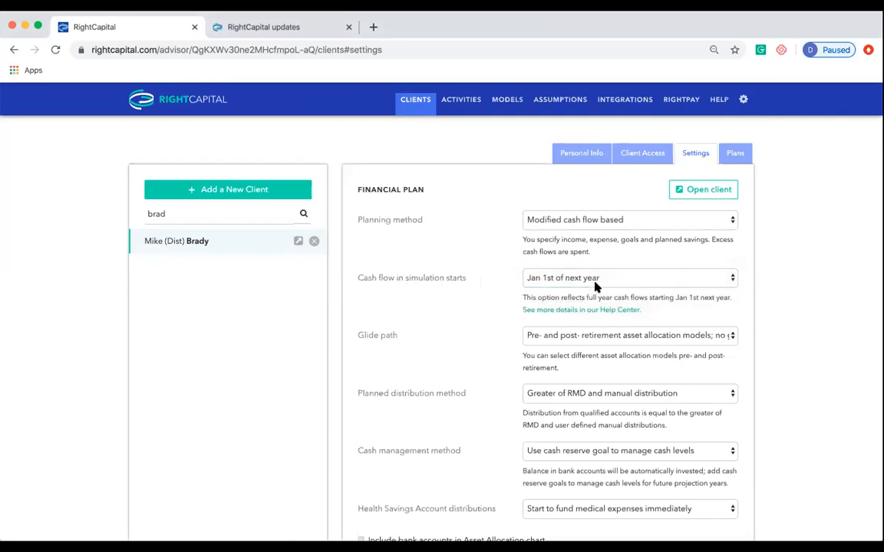
left_click(592, 281)
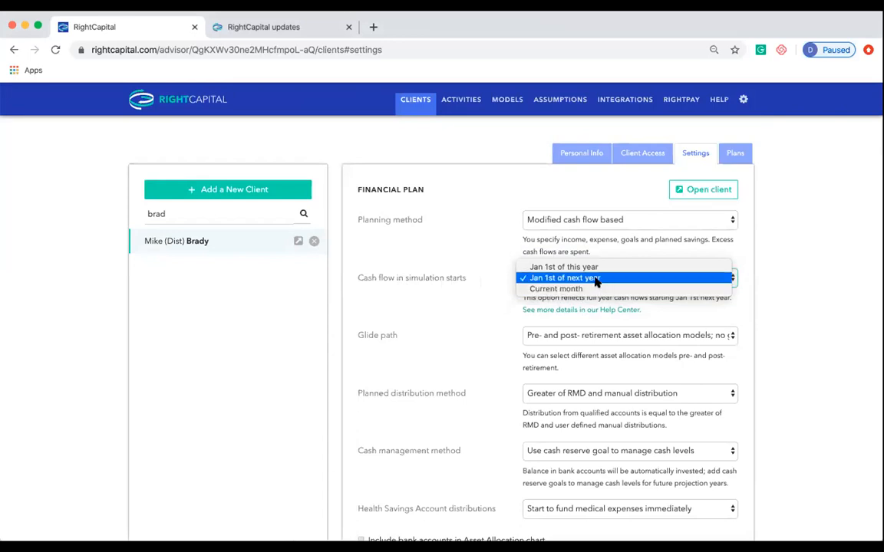
left_click(592, 289)
- Open the client's plan, view the tax estimate and go to the retirement analysis
left_click(717, 190)
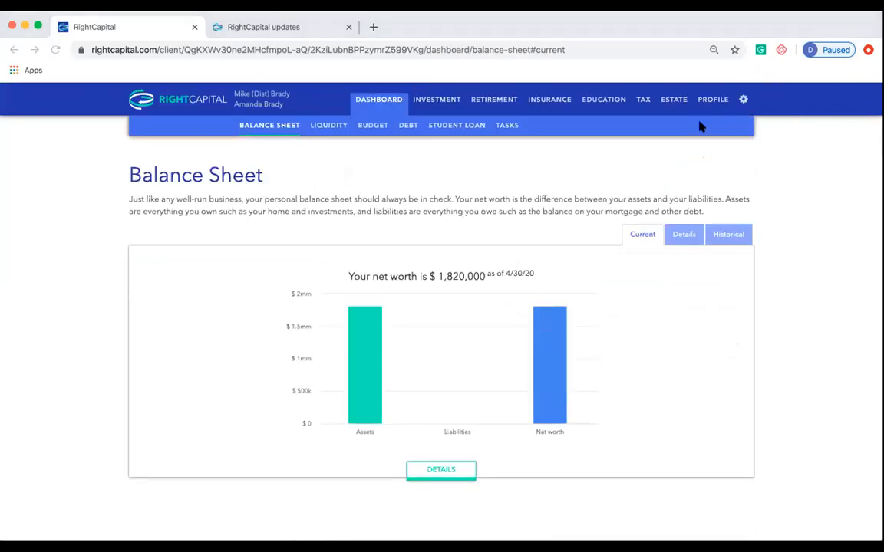
left_click(642, 101)
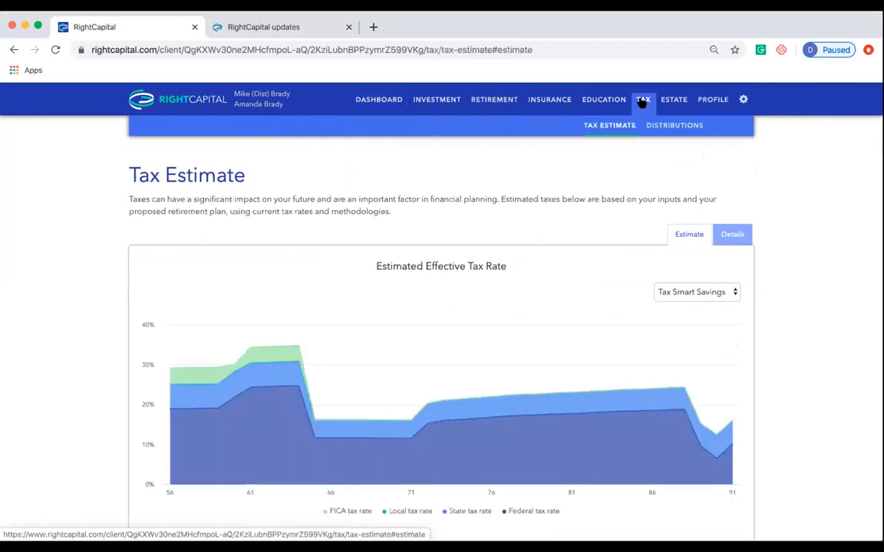
left_click(495, 100)
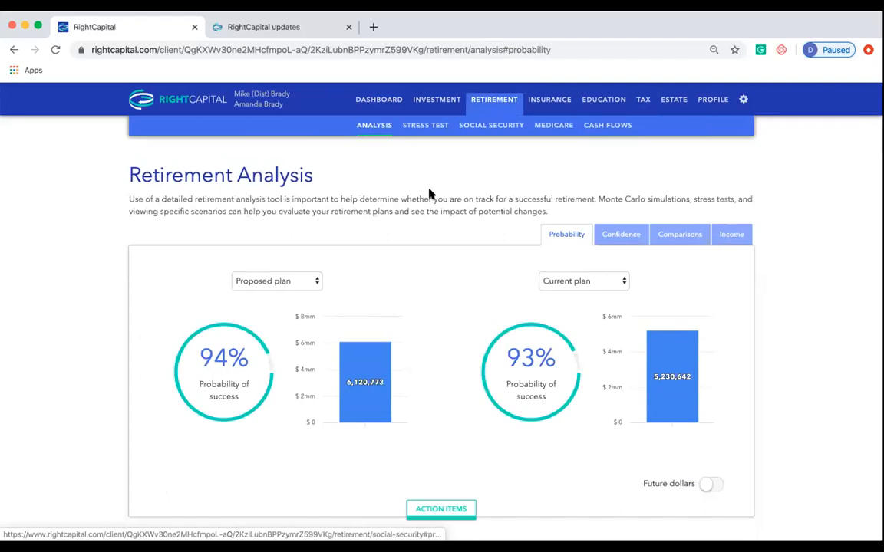
scroll(407, 292, "down", 1)
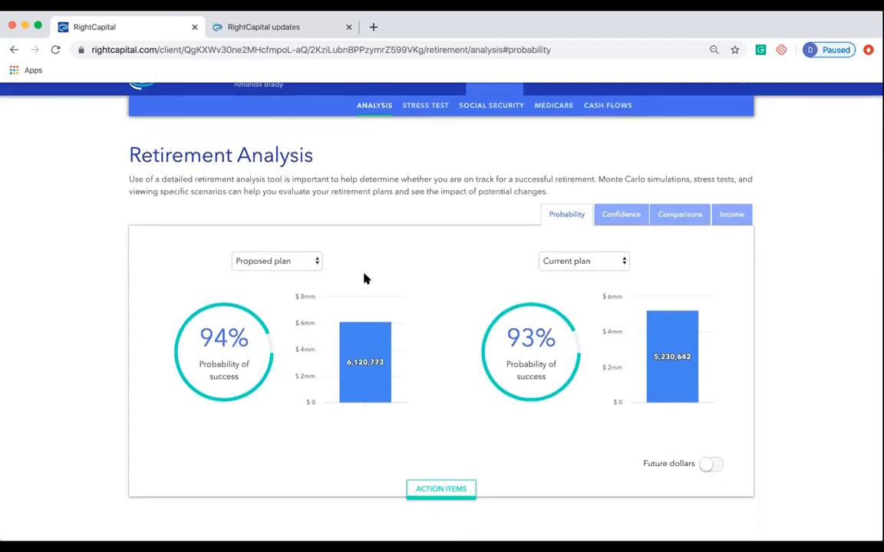
- Show the Roth Conversion proposal against the current plan and open its action items
left_click(317, 262)
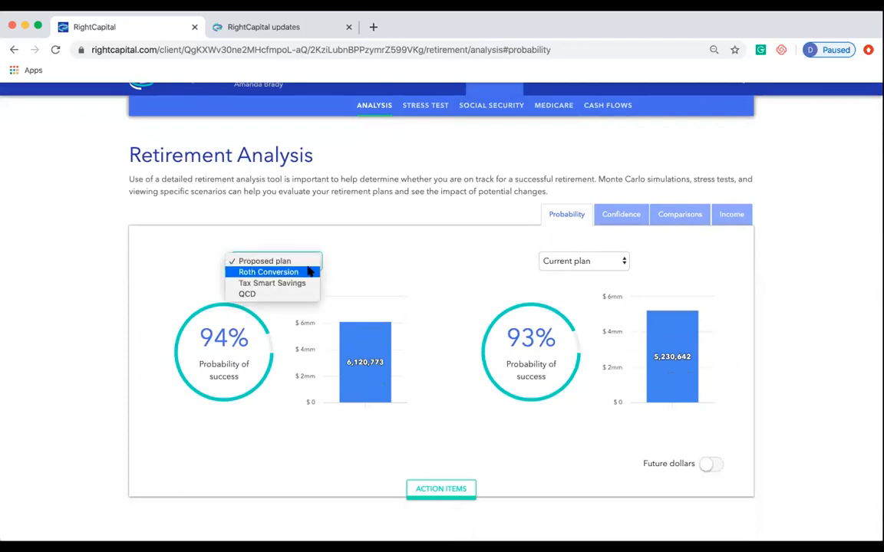
left_click(311, 272)
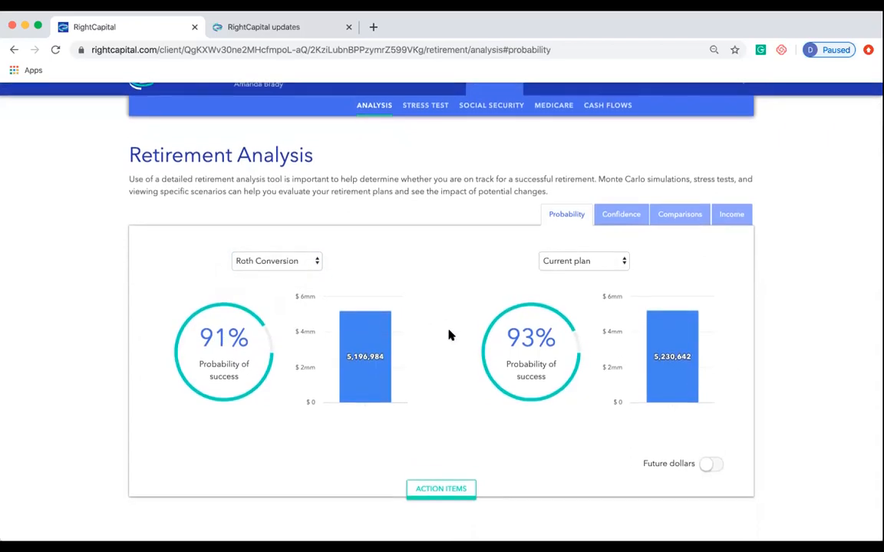
left_click(443, 482)
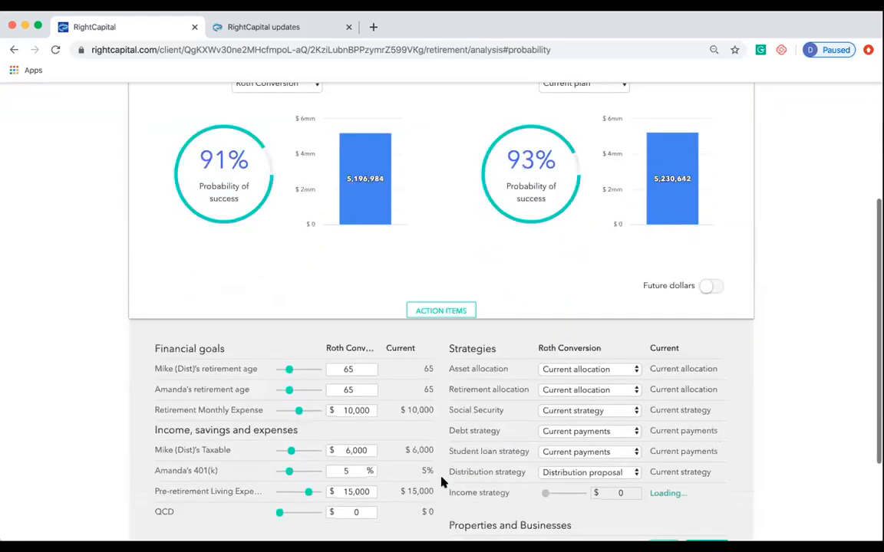
double_click(363, 402)
left_click(387, 403)
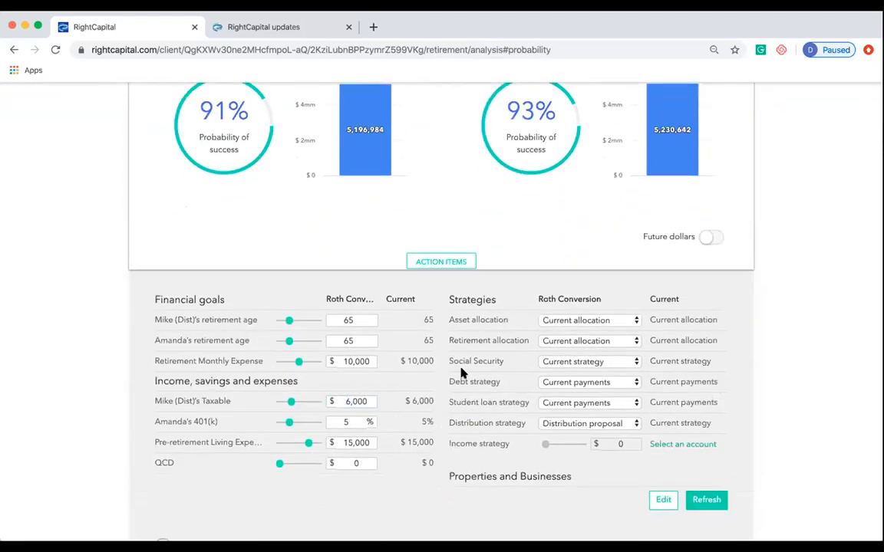
- Switch to the Tax Smart Savings proposal and view its probability of success, savings inputs and strategies
scroll(460, 368, "up", 4)
left_click(299, 196)
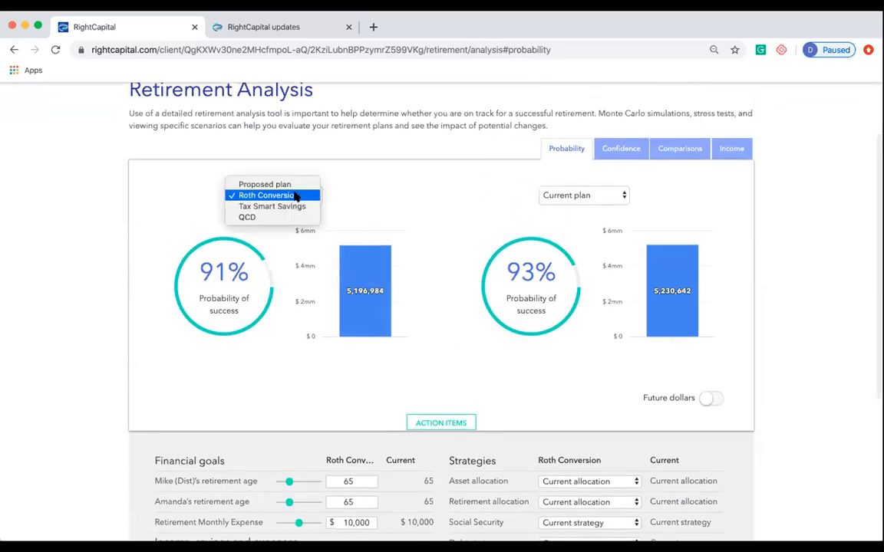
left_click(297, 207)
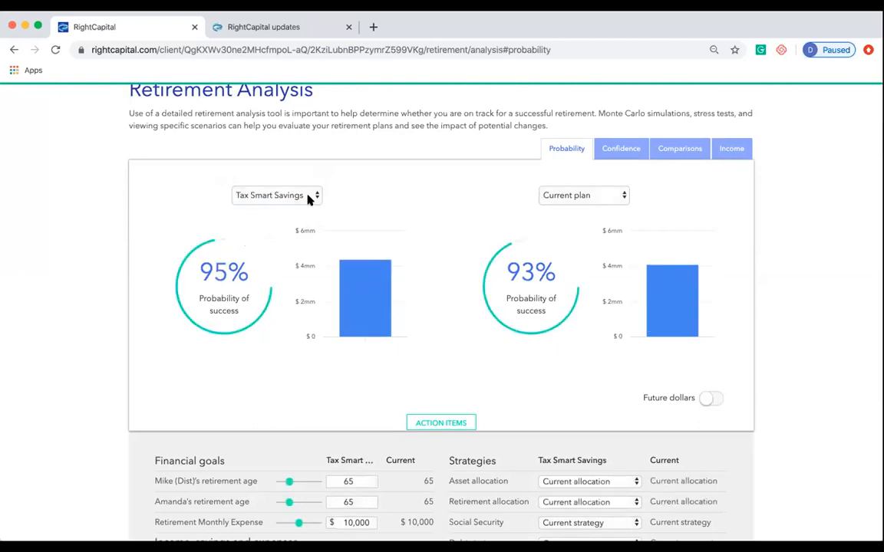
scroll(442, 326, "down", 3)
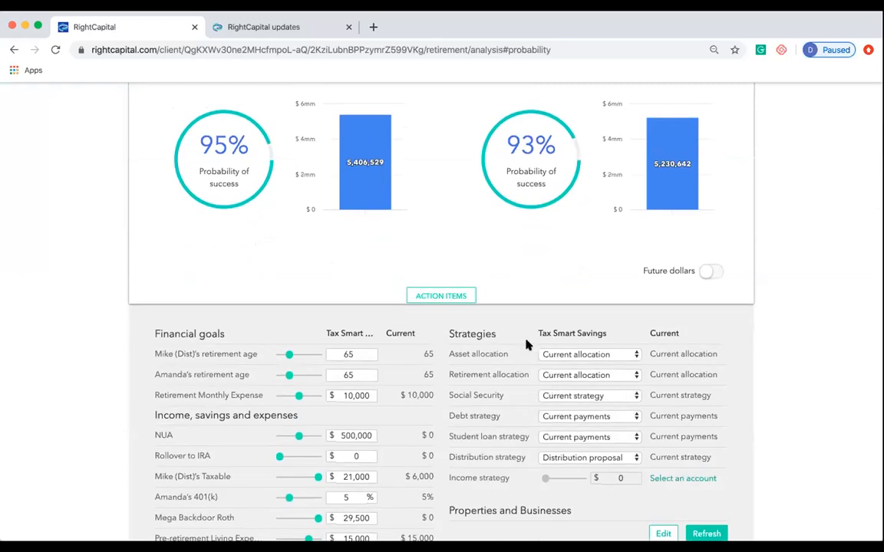
- Switch back to the Roth Conversion proposal, set Social Security to Age 70 with the Distribution proposal strategy, and refresh the analysis
scroll(315, 161, "up", 2)
left_click(292, 135)
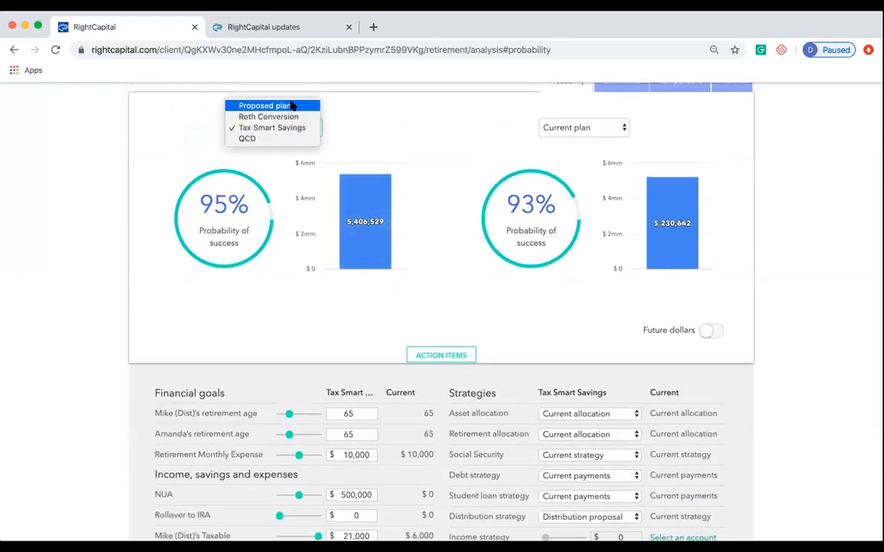
left_click(292, 117)
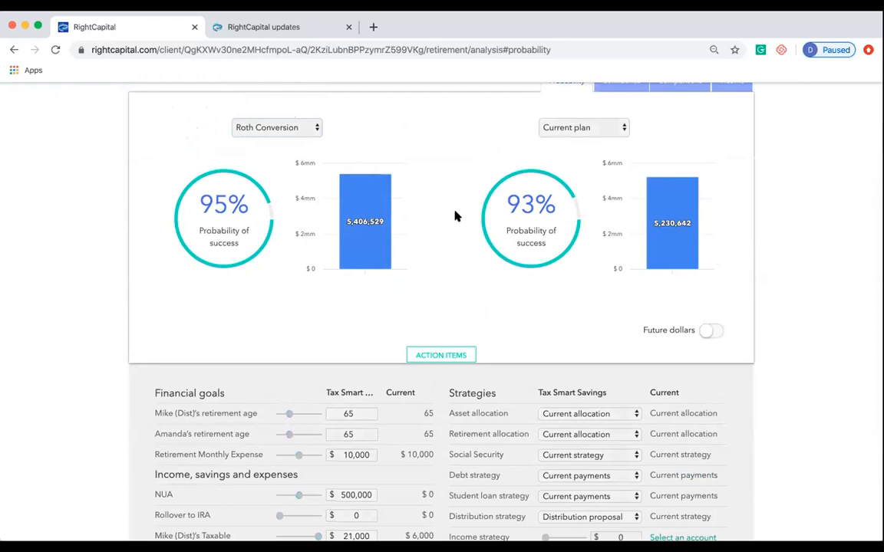
scroll(457, 215, "down", 1)
scroll(457, 215, "down", 2)
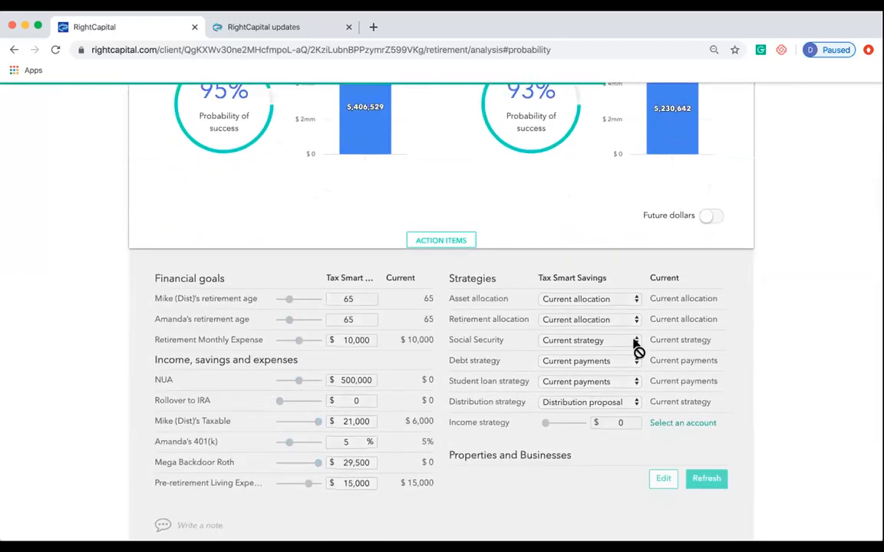
left_click(635, 340)
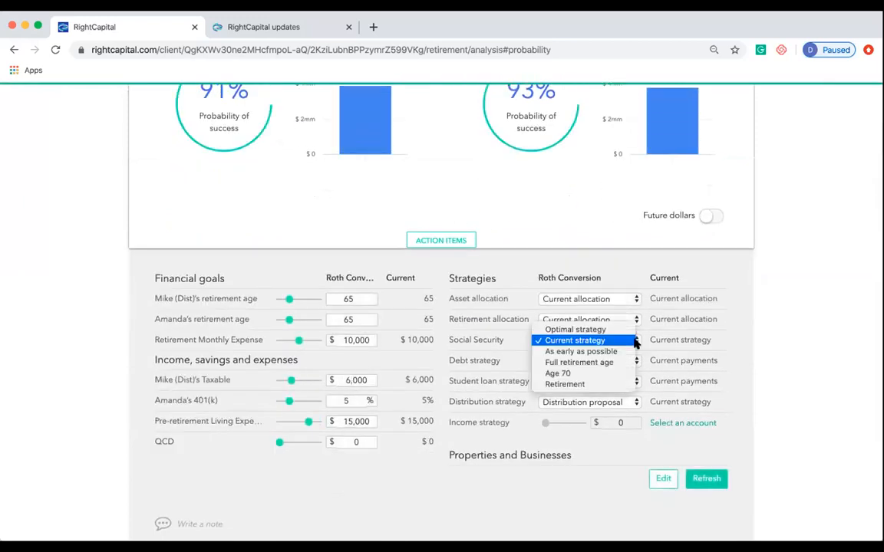
left_click(613, 373)
left_click(622, 402)
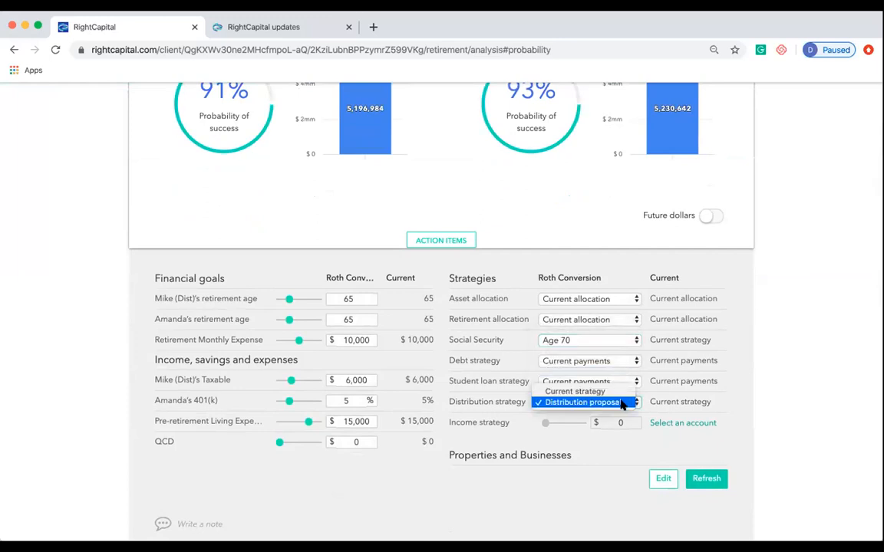
left_click(623, 402)
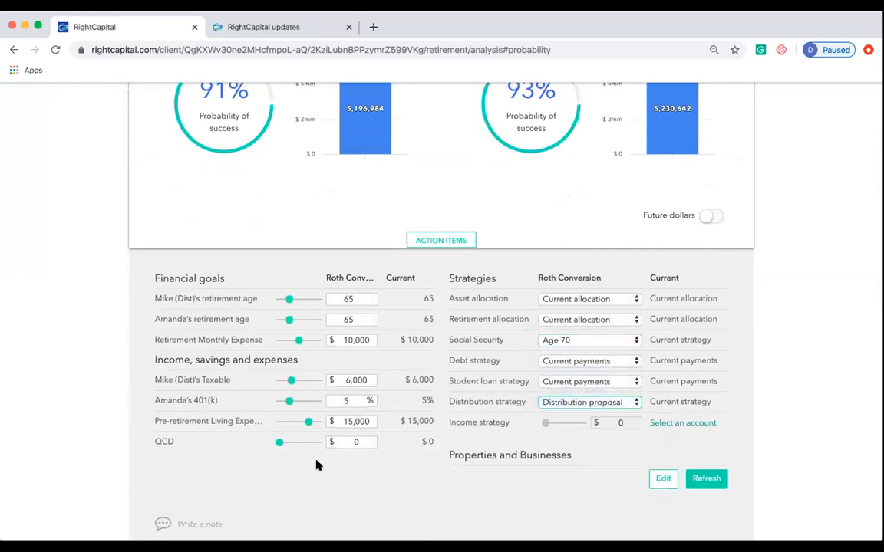
left_click(706, 479)
- Compare the Roth Conversion proposal's ending invested assets with the current plan, and switch the scenario analysis to Taxes
left_click(681, 168)
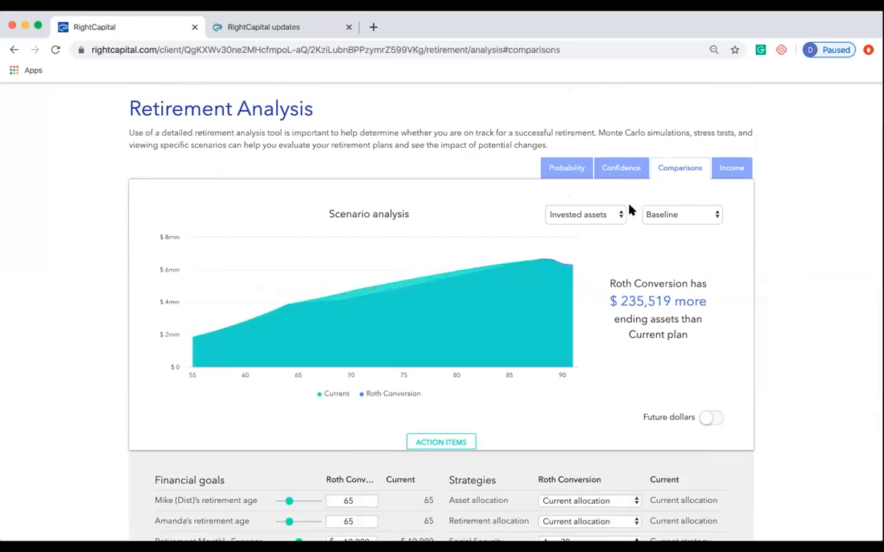
left_click_drag(621, 302, 716, 302)
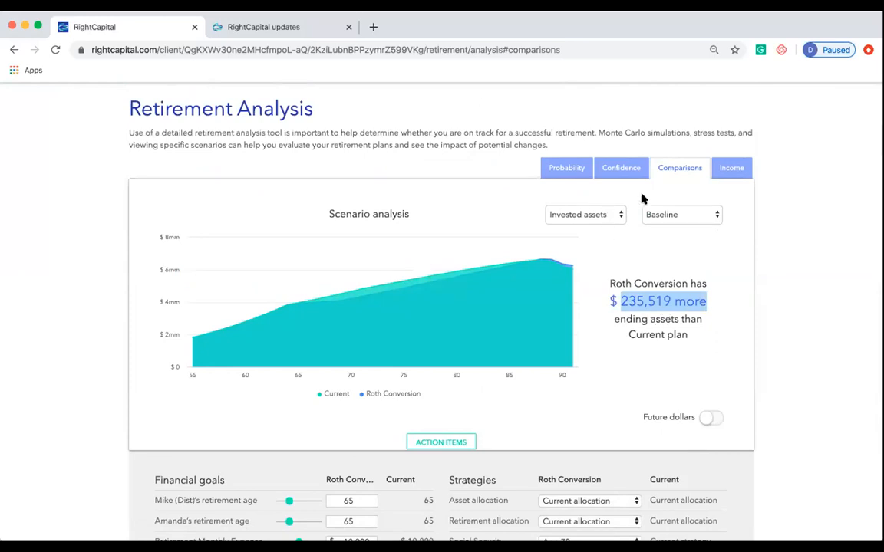
left_click(621, 215)
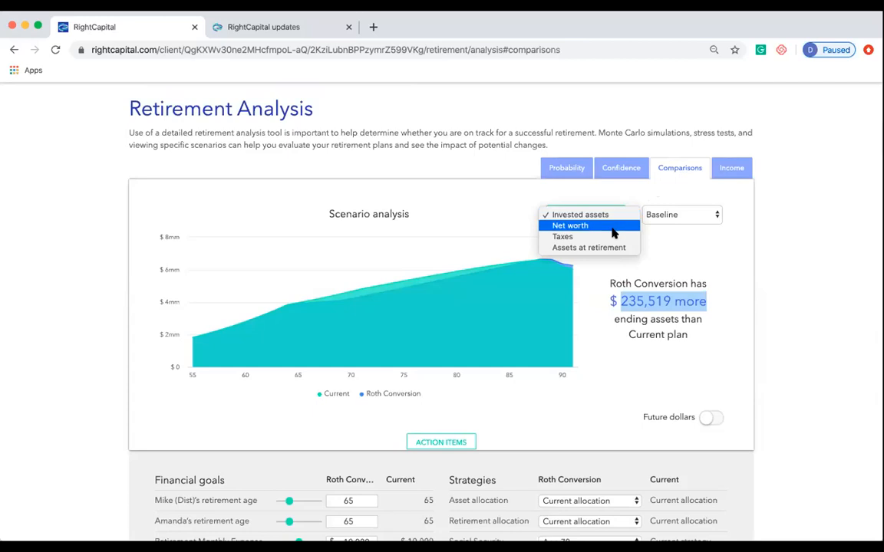
left_click(613, 237)
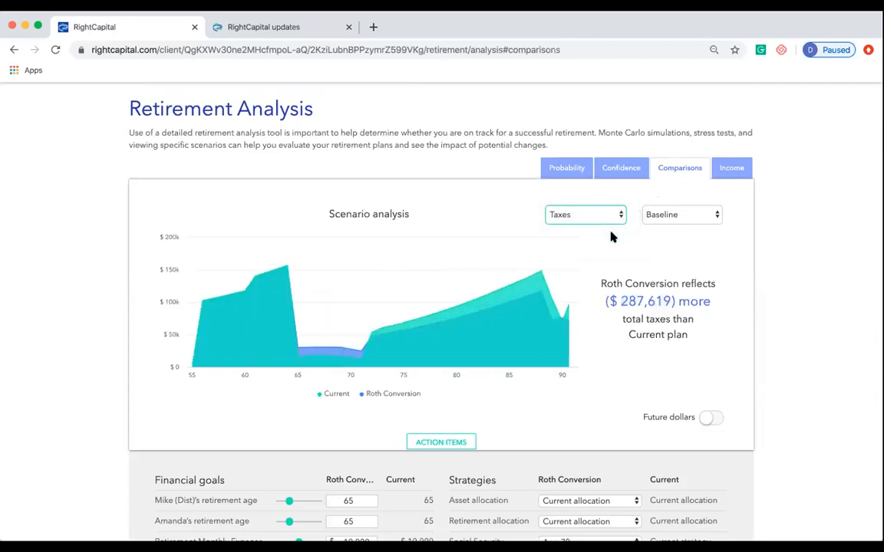
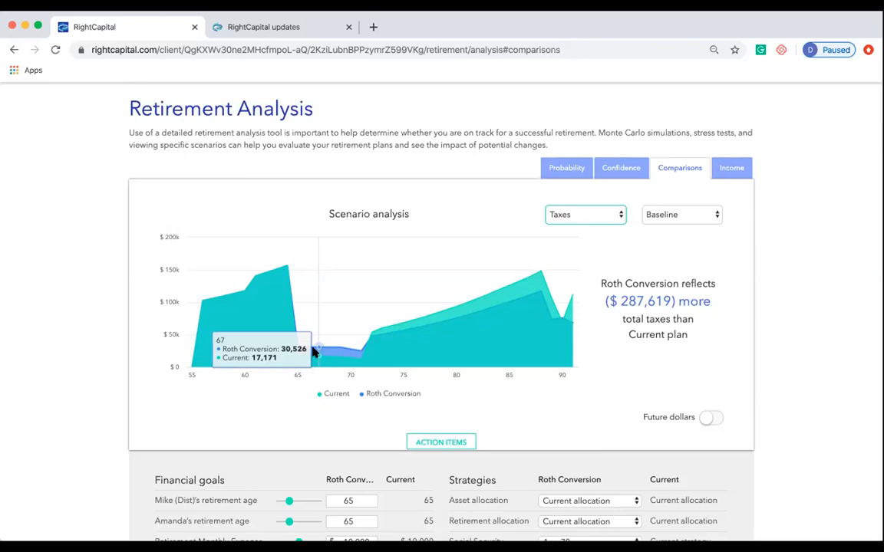
- View the Distribution strategy options without changing the selection, and highlight the total tax difference beside the scenario chart
scroll(584, 401, "down", 5)
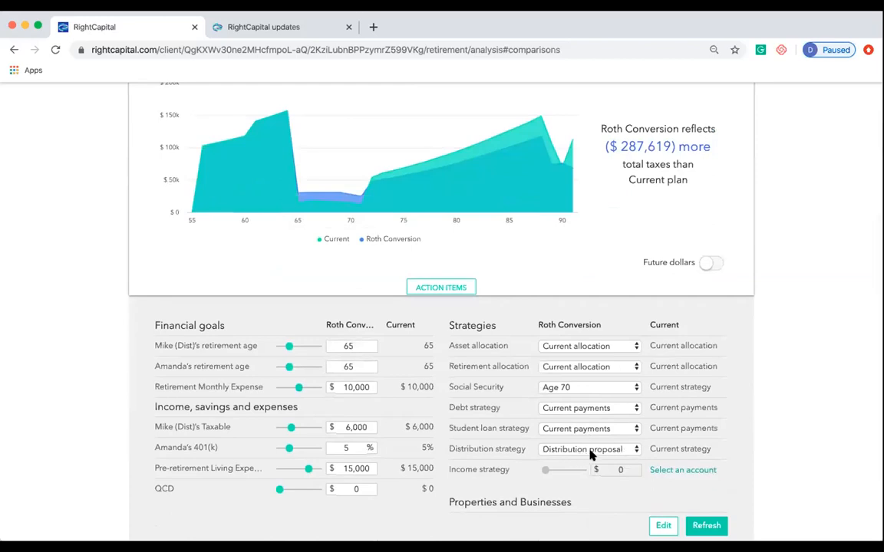
left_click(598, 451)
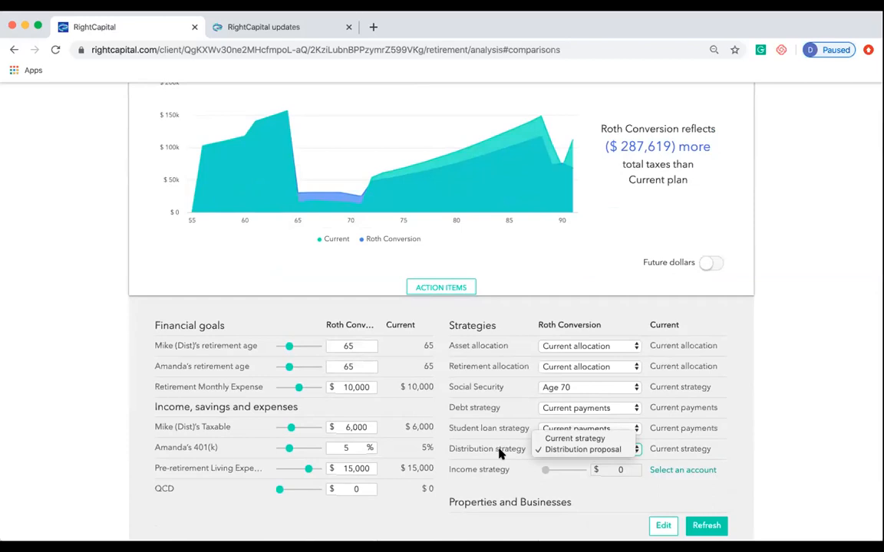
left_click(728, 446)
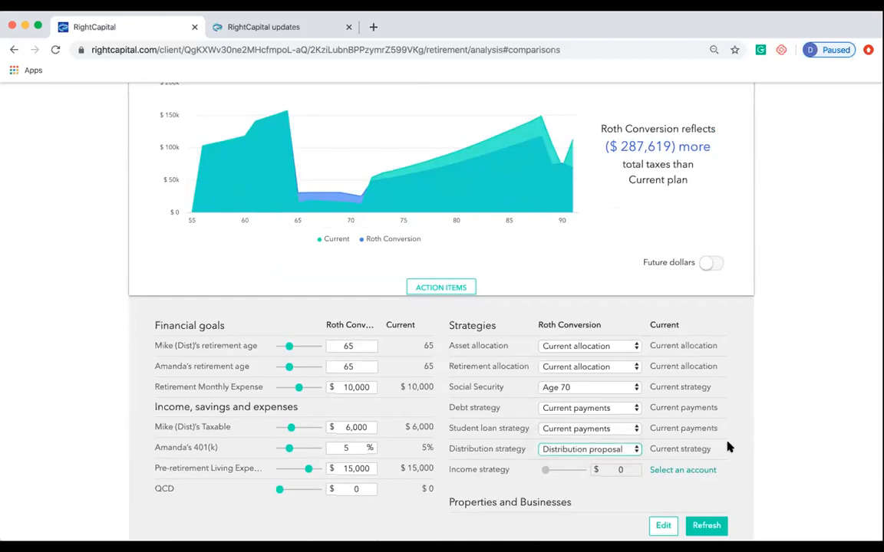
scroll(728, 447, "up", 3)
scroll(728, 446, "up", 1)
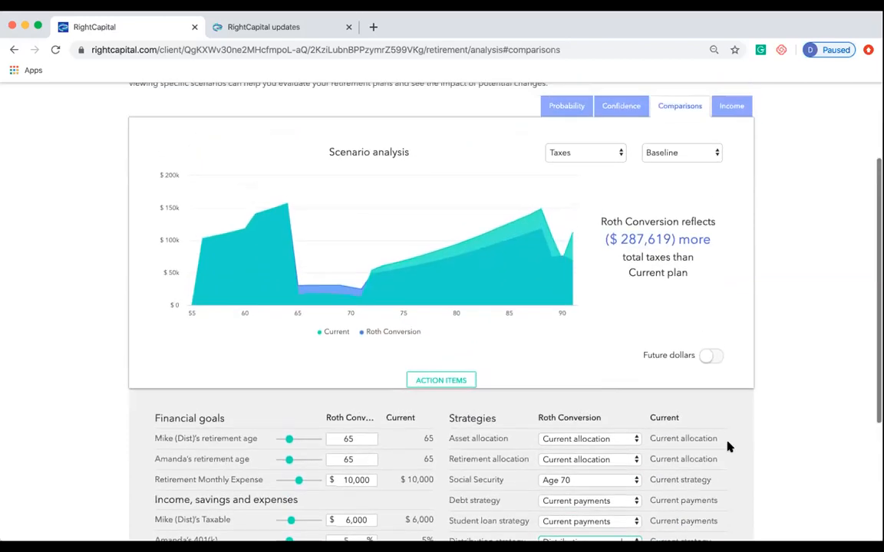
scroll(728, 446, "up", 1)
mouse_move(319, 327)
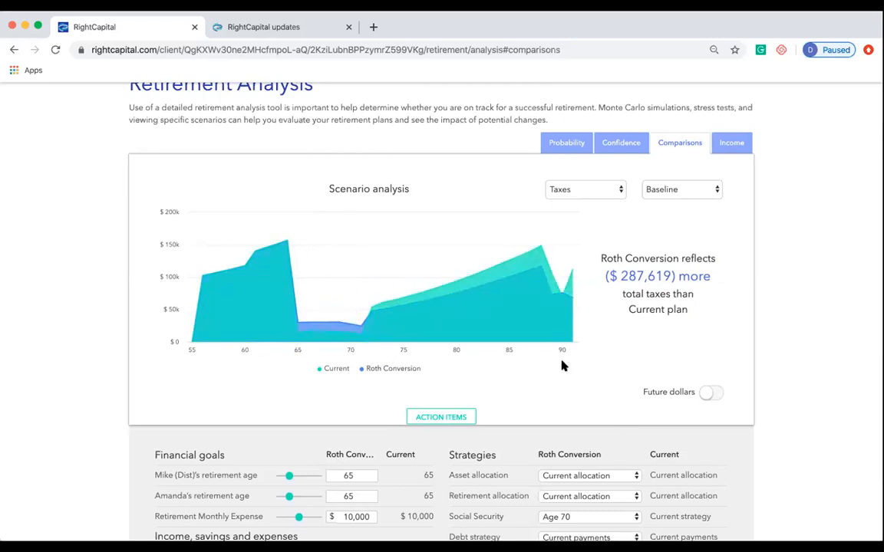
left_click_drag(611, 277, 719, 283)
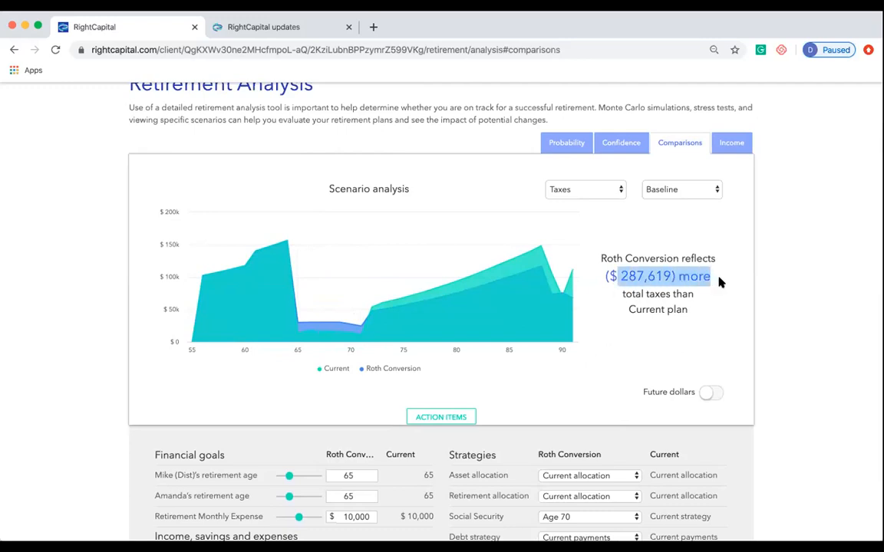
- Show the Invested assets comparison again, return to Taxes, and review the strategies chosen for the Roth Conversion proposal
left_click(613, 189)
left_click(606, 166)
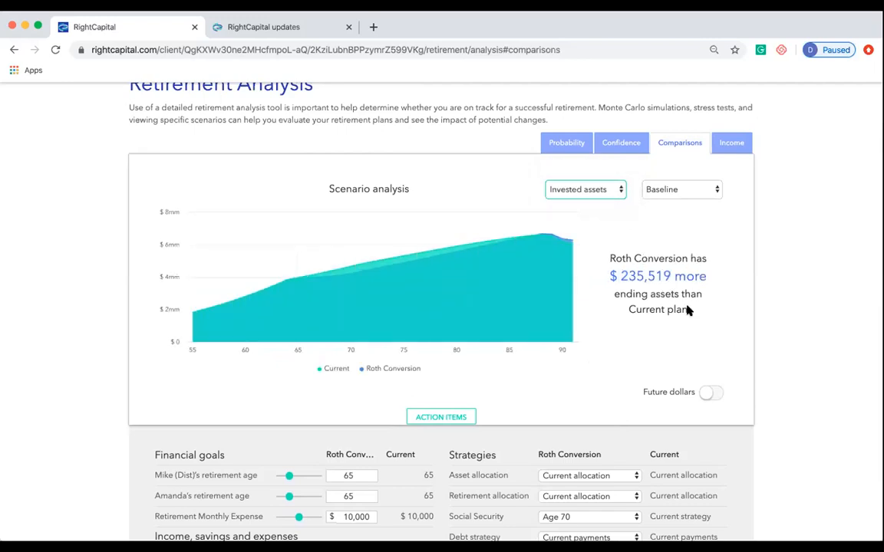
scroll(687, 310, "up", 2)
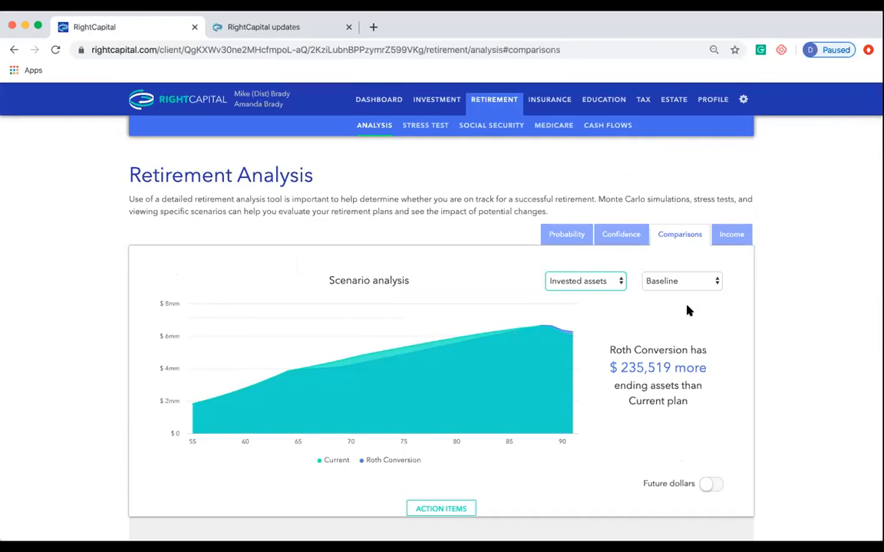
left_click(616, 281)
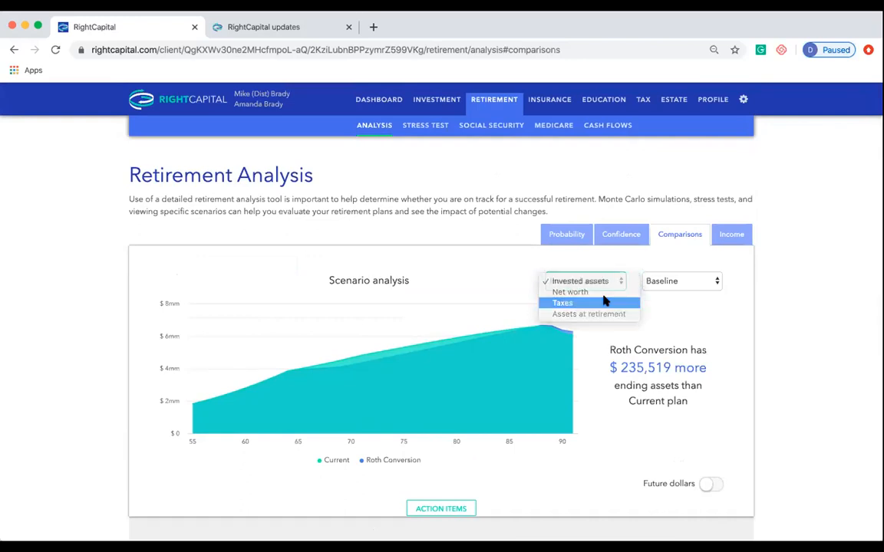
left_click(605, 302)
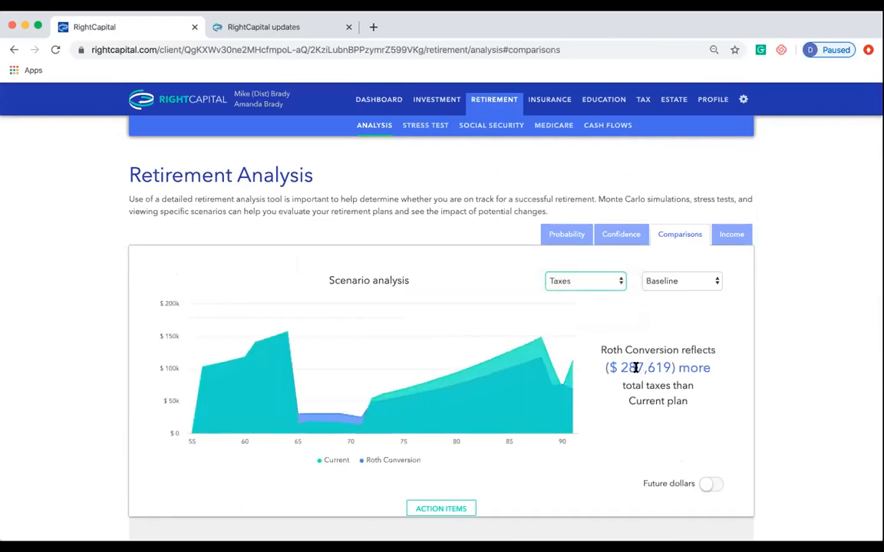
scroll(636, 368, "down", 5)
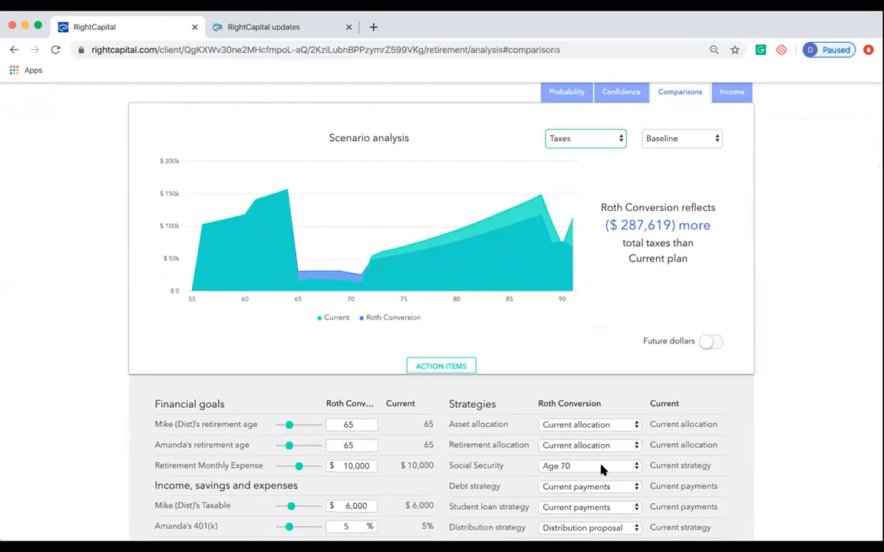
scroll(603, 469, "down", 1)
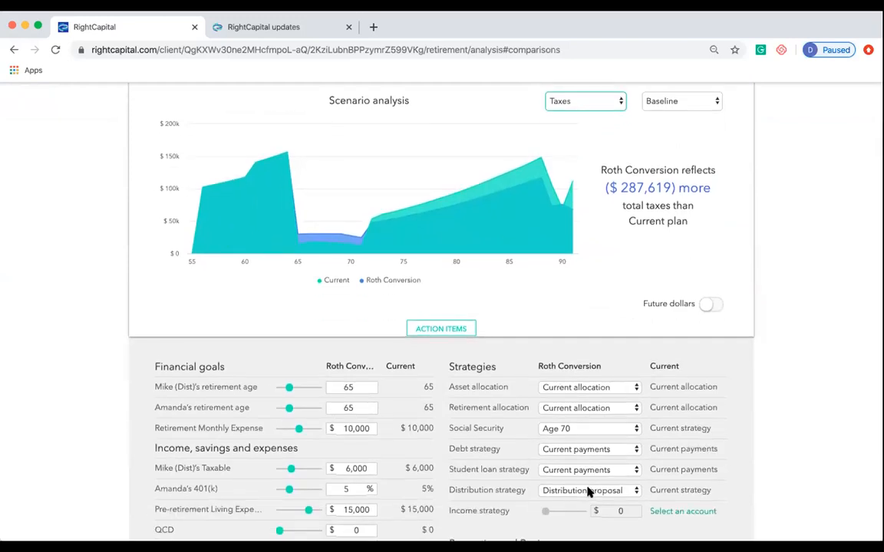
scroll(631, 445, "up", 3)
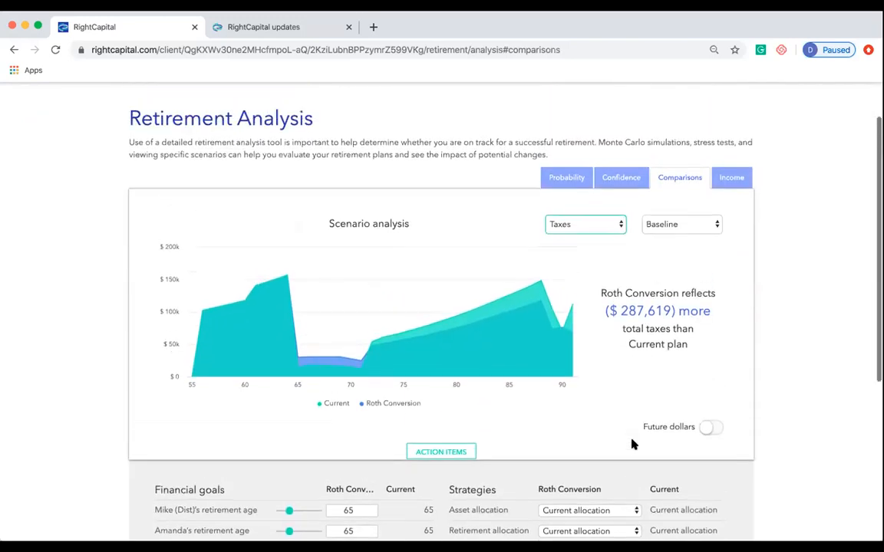
scroll(632, 444, "up", 1)
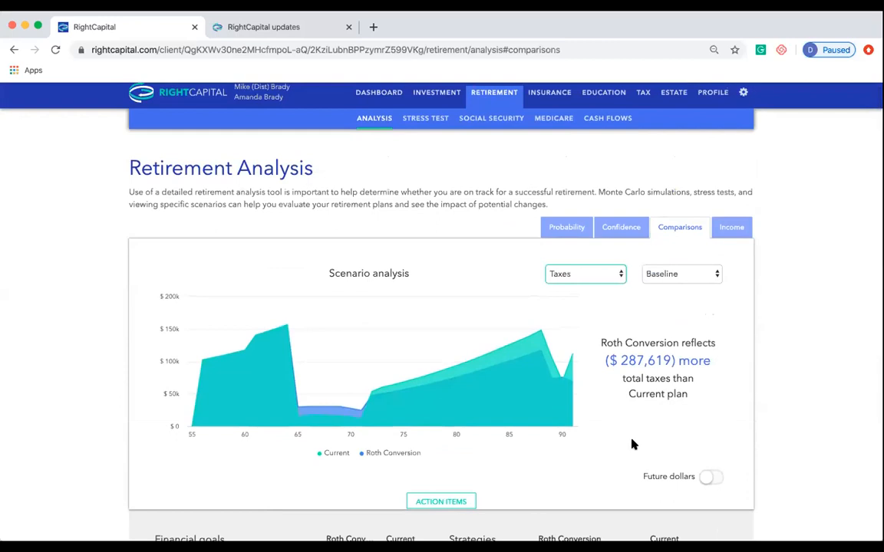
- Look through the available market scenarios and show the tax comparison under Bad decade followed by slow growth
left_click(712, 278)
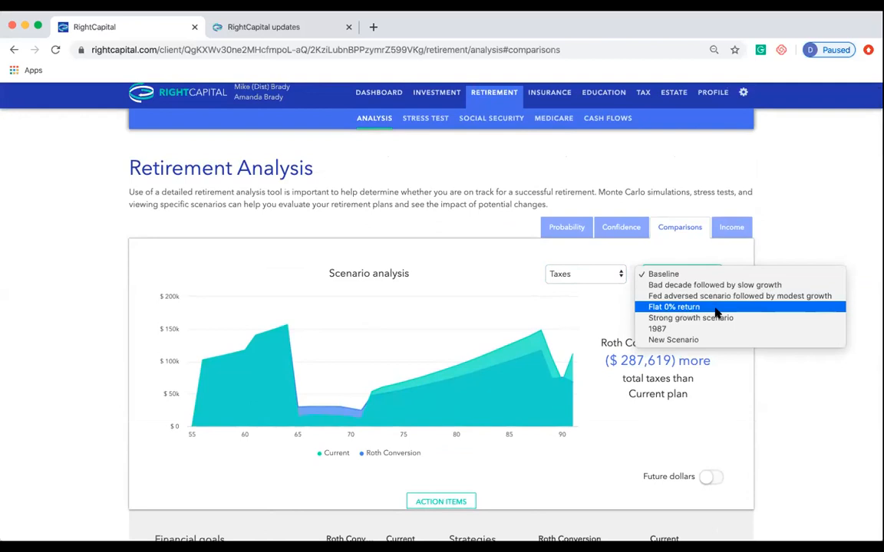
left_click(710, 237)
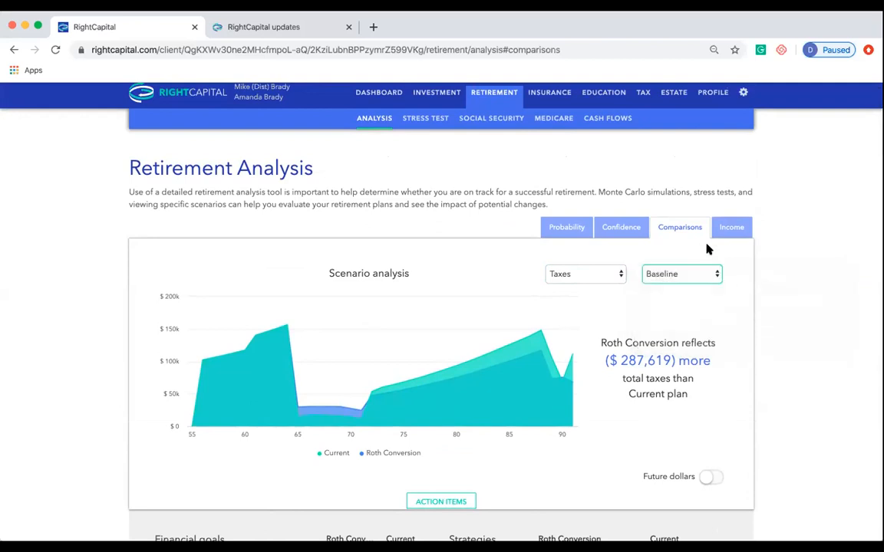
scroll(696, 339, "down", 3)
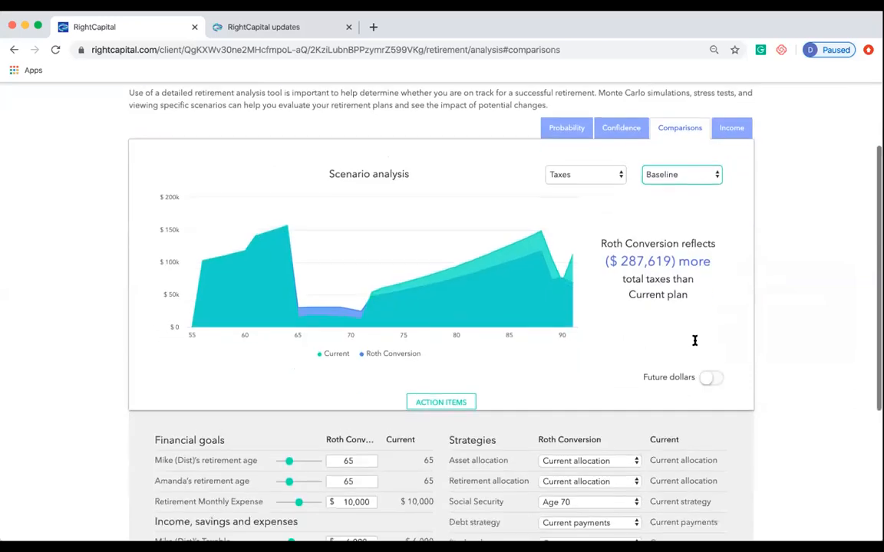
scroll(695, 342, "down", 1)
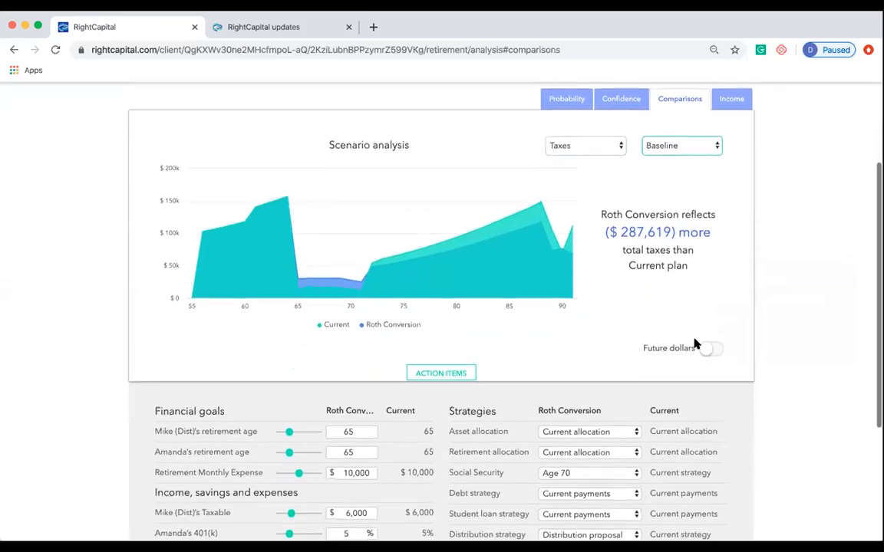
left_click(699, 146)
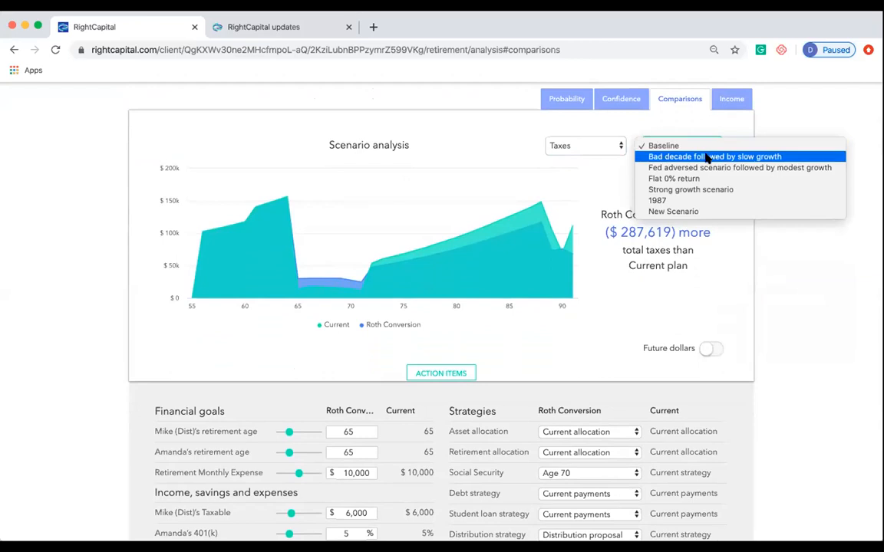
left_click(707, 156)
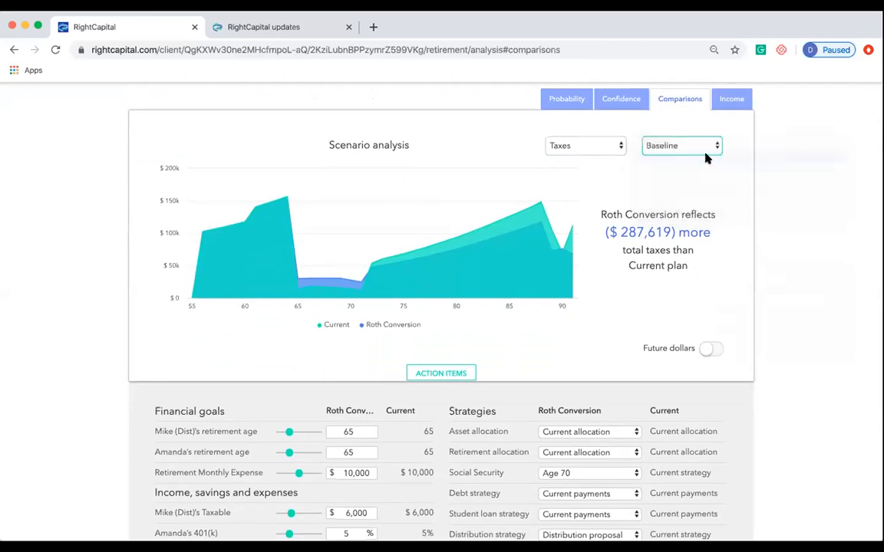
- Show the tax comparison under the 1987 scenario and return it to Baseline
left_click(698, 145)
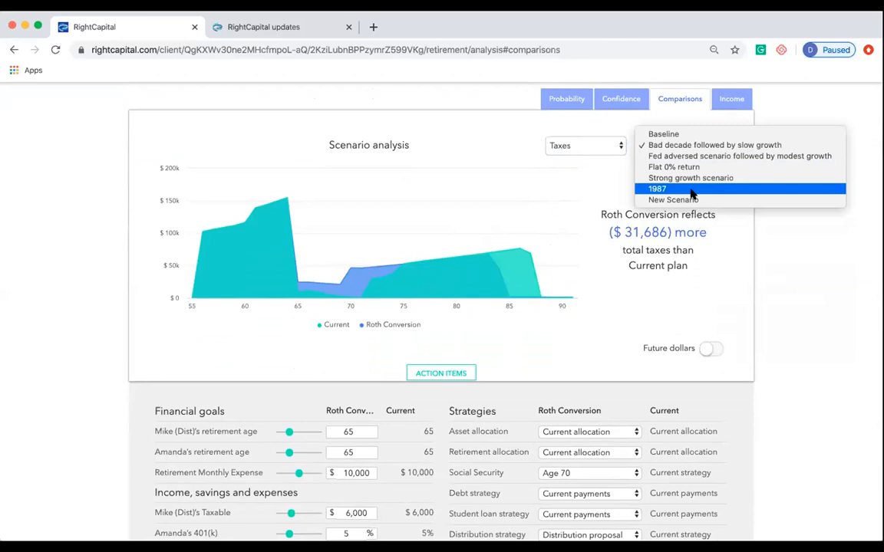
left_click(692, 190)
left_click(688, 150)
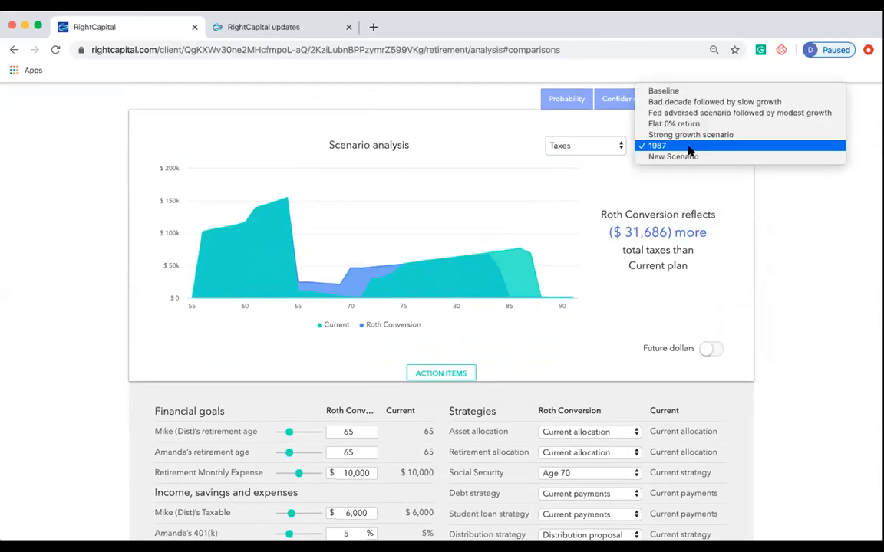
left_click(679, 90)
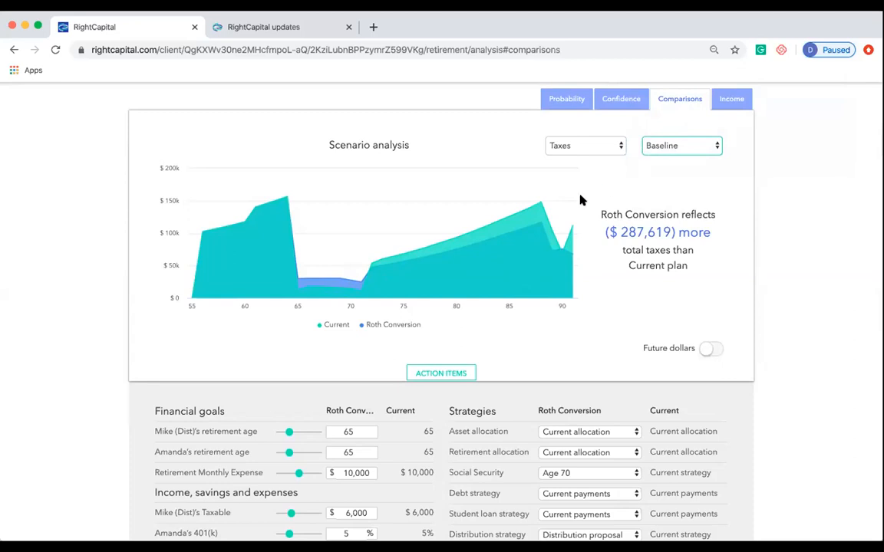
left_click(676, 152)
left_click(681, 147)
scroll(697, 172, "up", 1)
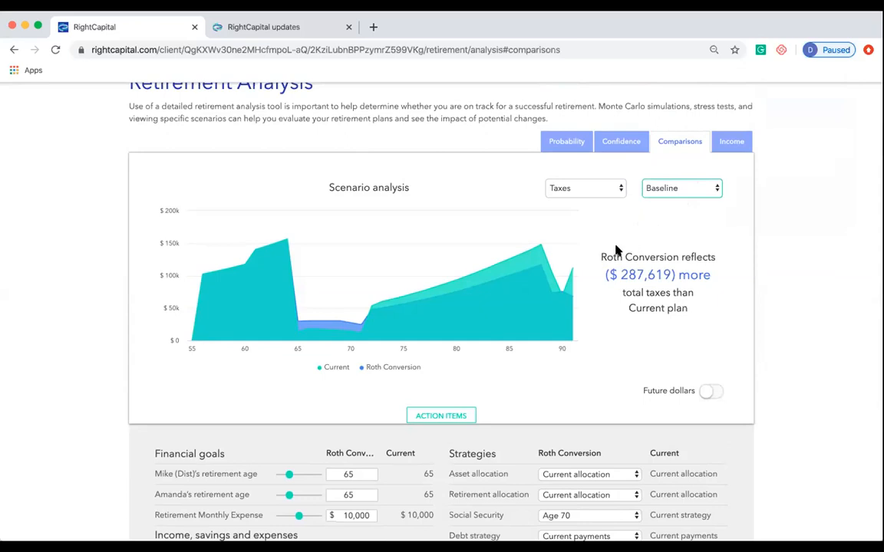
- Show the retirement income sources of the Roth Conversion proposal and highlight the stable income percentage
left_click(733, 144)
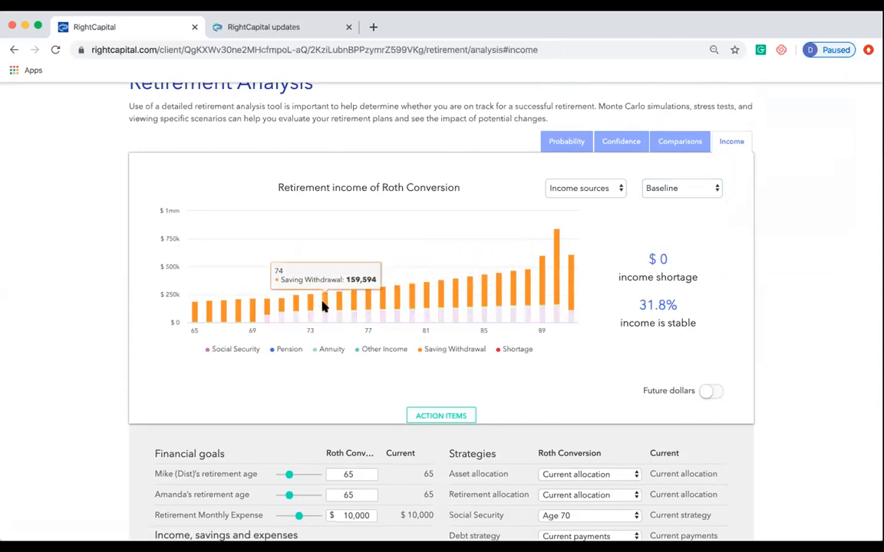
double_click(675, 307)
left_click(675, 307)
scroll(675, 306, "down", 2)
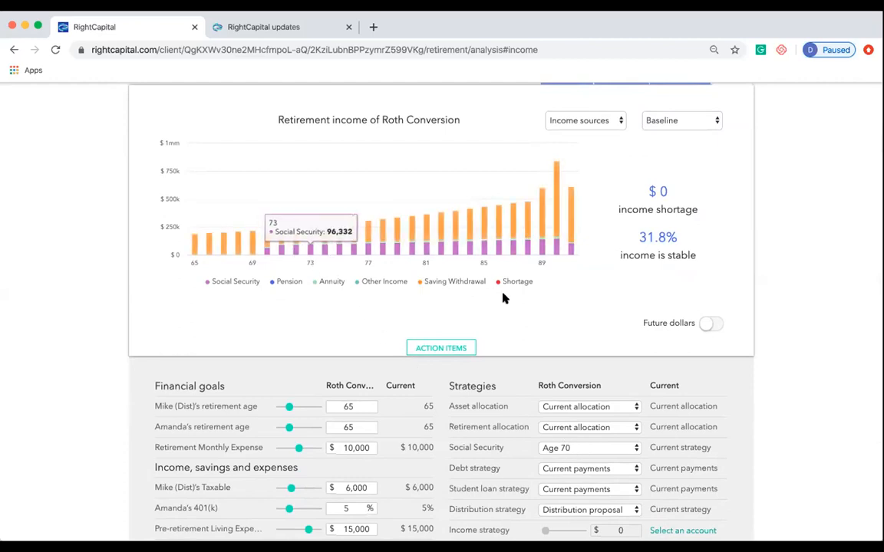
scroll(607, 222, "up", 1)
- Change the retirement income chart to Withdrawal rate and highlight the Roth Conversion proposal name in its title
left_click(601, 162)
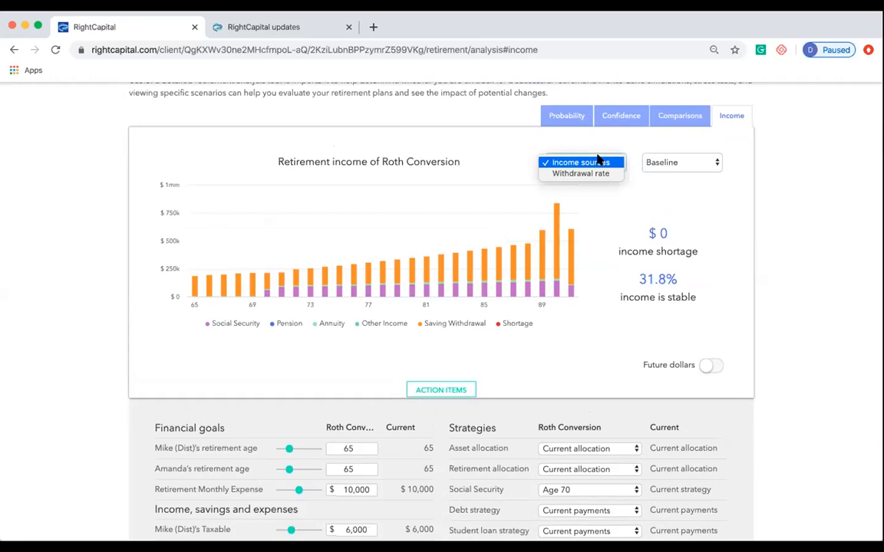
left_click(600, 172)
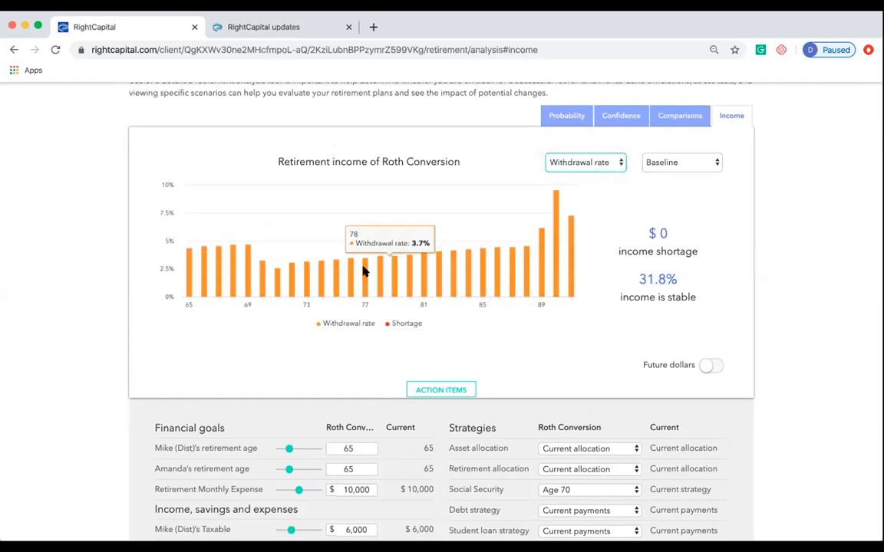
left_click_drag(381, 160, 457, 160)
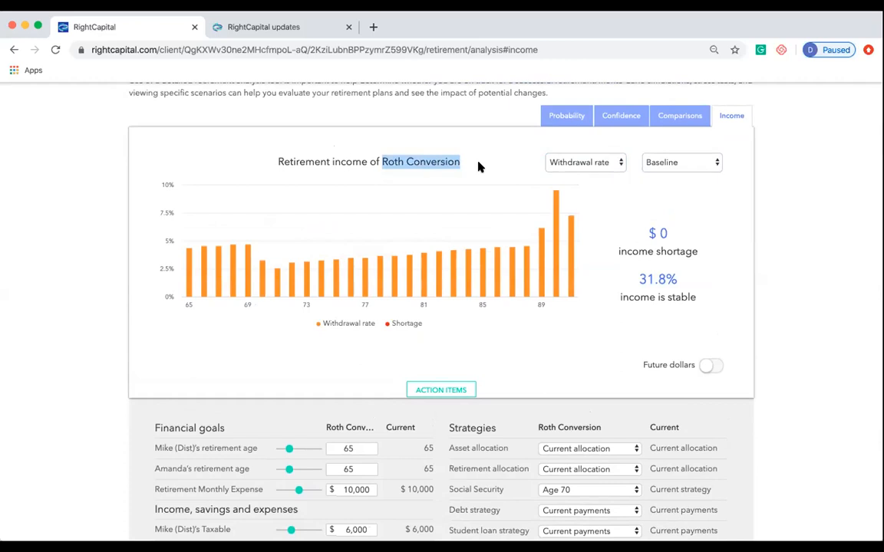
left_click(491, 172)
scroll(492, 172, "up", 3)
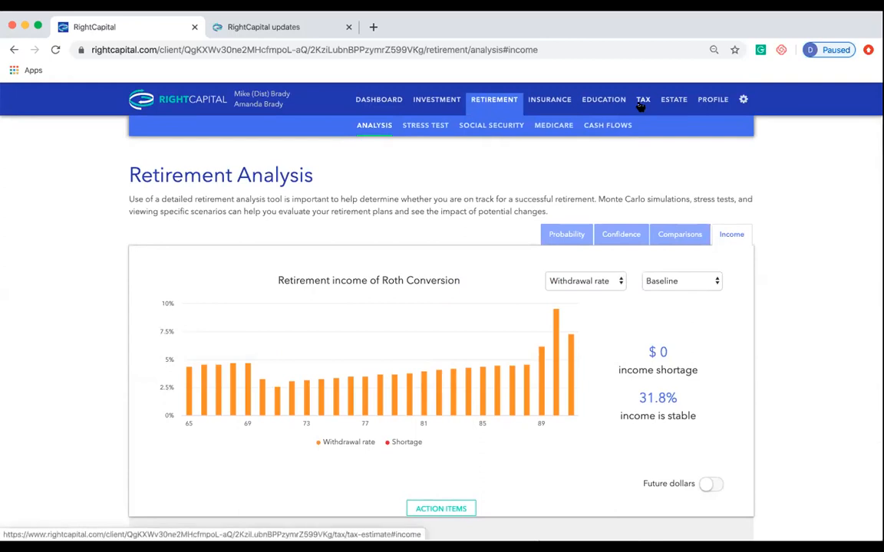
- Show the asset simulation confidence levels of Roth Conversion, and its tax comparison with the current plan
left_click(615, 233)
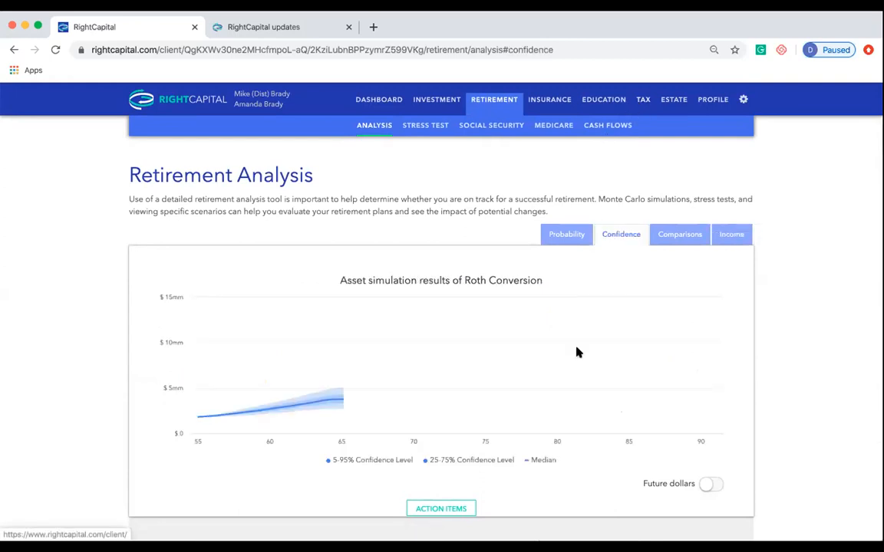
left_click(669, 237)
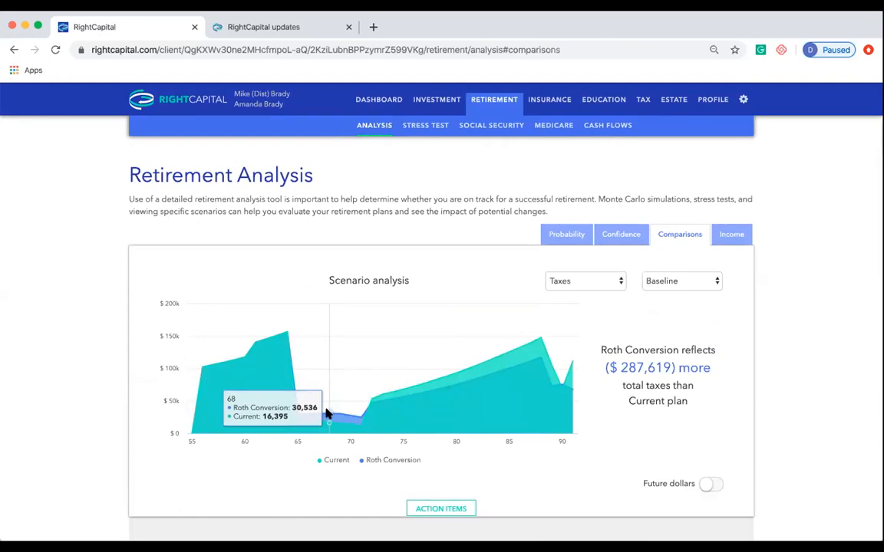
- Show the detailed 2021 Form 1040 tax projection for the Roth Conversion proposal in the tax estimate
left_click(643, 101)
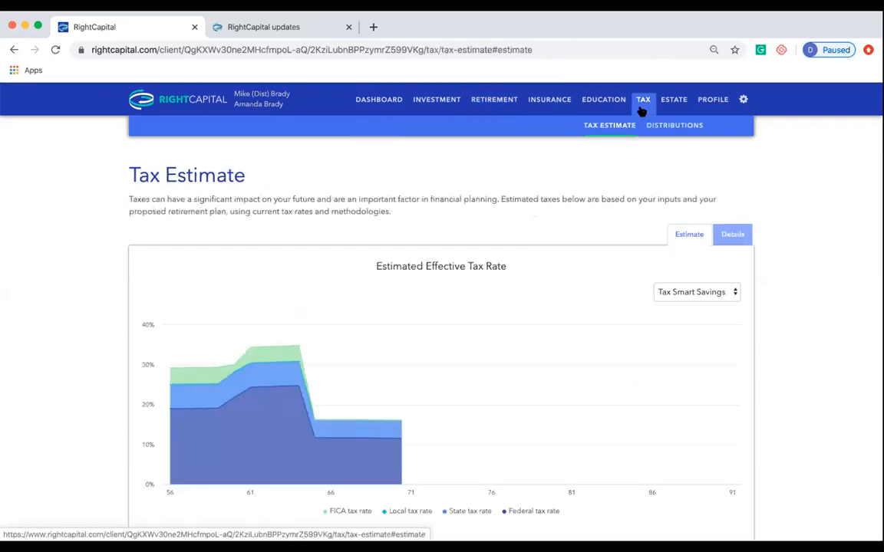
left_click(731, 239)
left_click(717, 296)
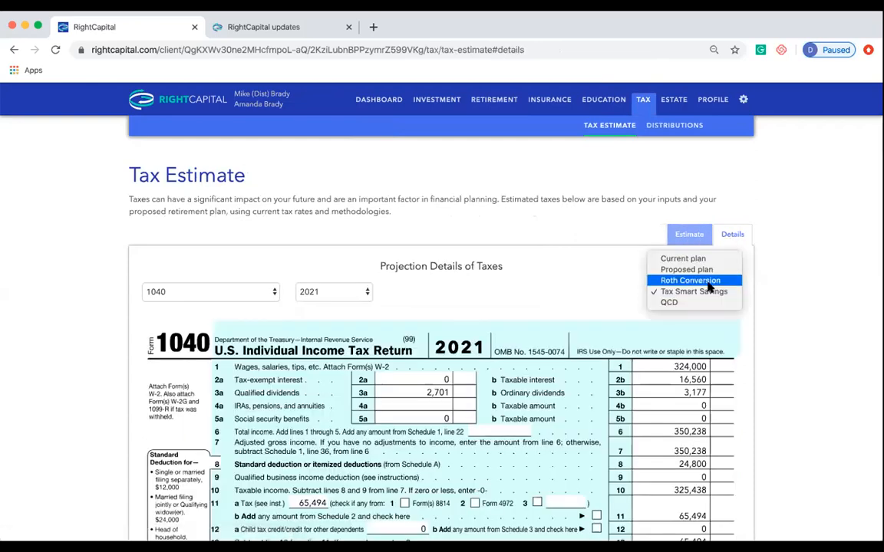
left_click(685, 279)
scroll(330, 276, "down", 3)
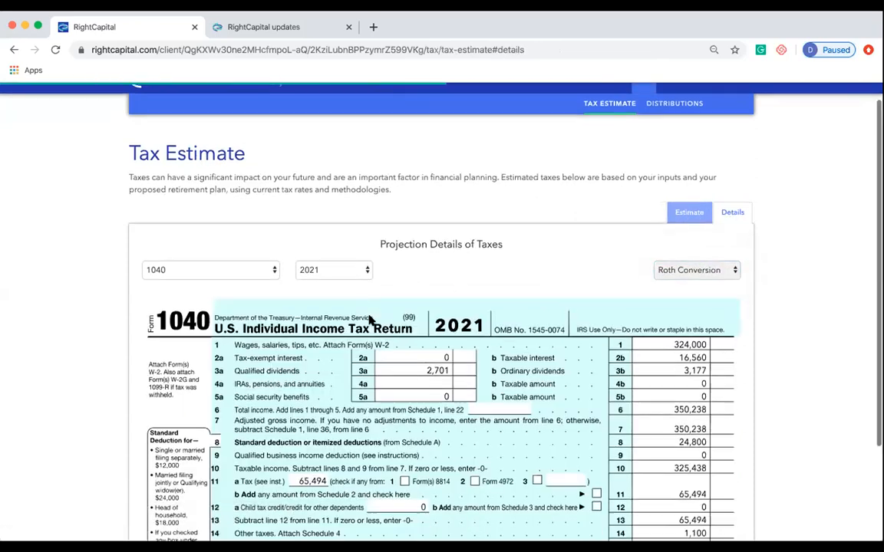
- View the Taxable Social Security worksheet and Schedule 1-4 in the tax projection details
left_click(261, 179)
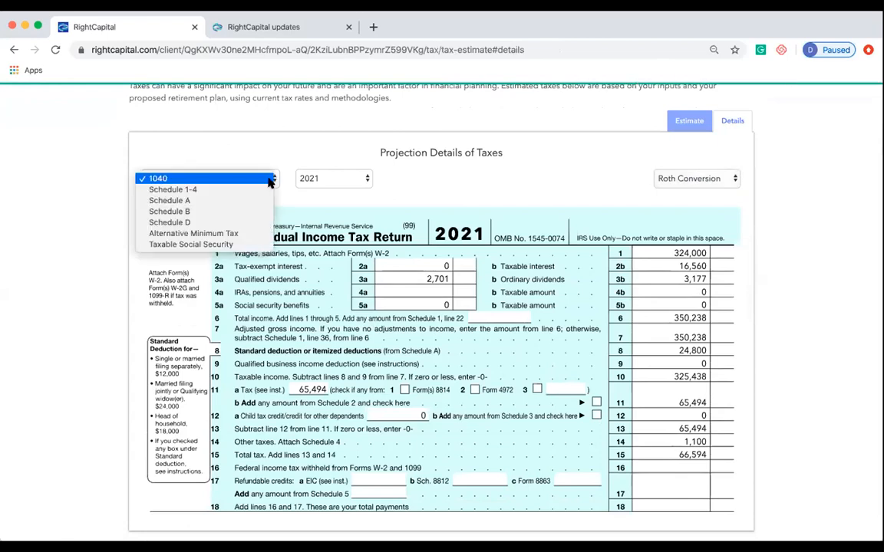
left_click(244, 244)
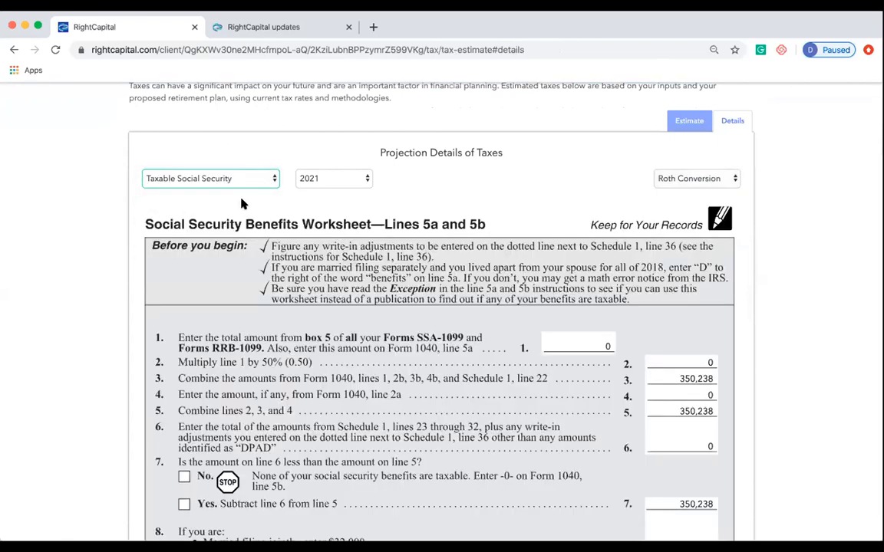
left_click(237, 180)
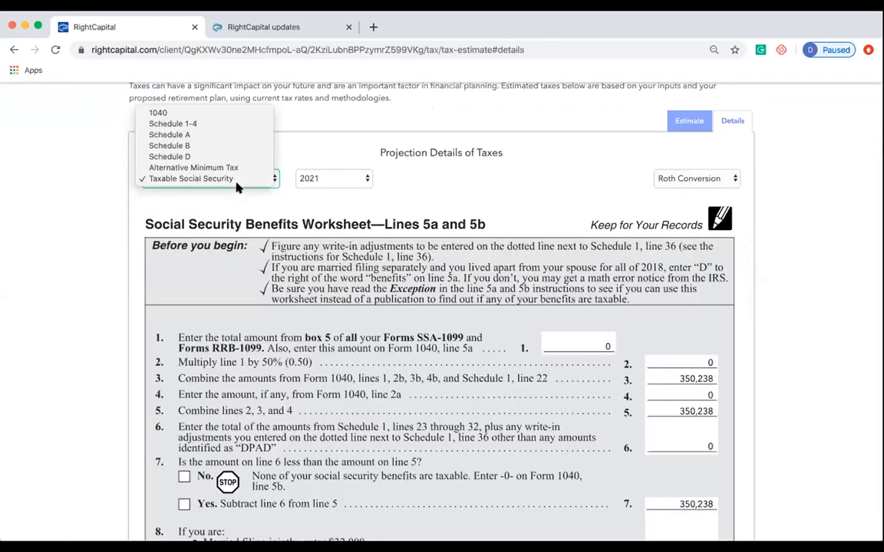
left_click(228, 123)
- Change the projection year to 2038 and return from Schedule 1-4 to the 1040 form
left_click(307, 179)
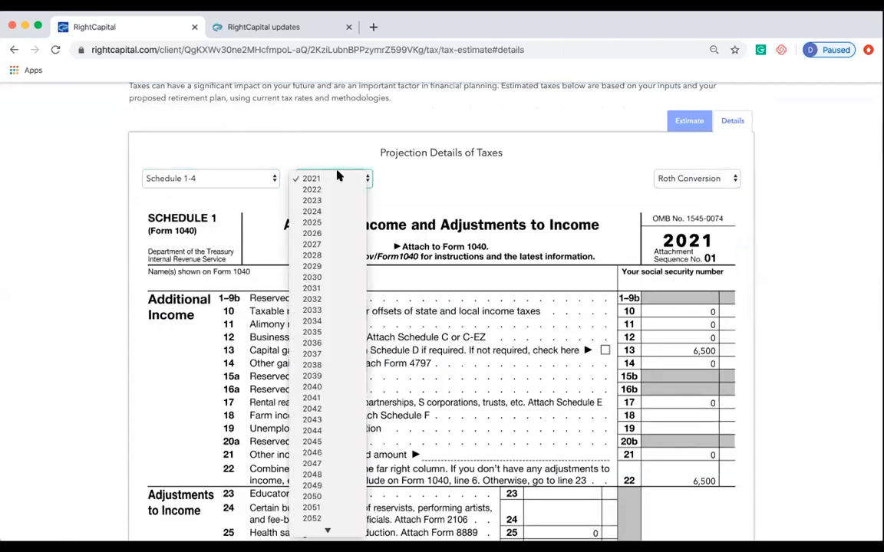
left_click(346, 364)
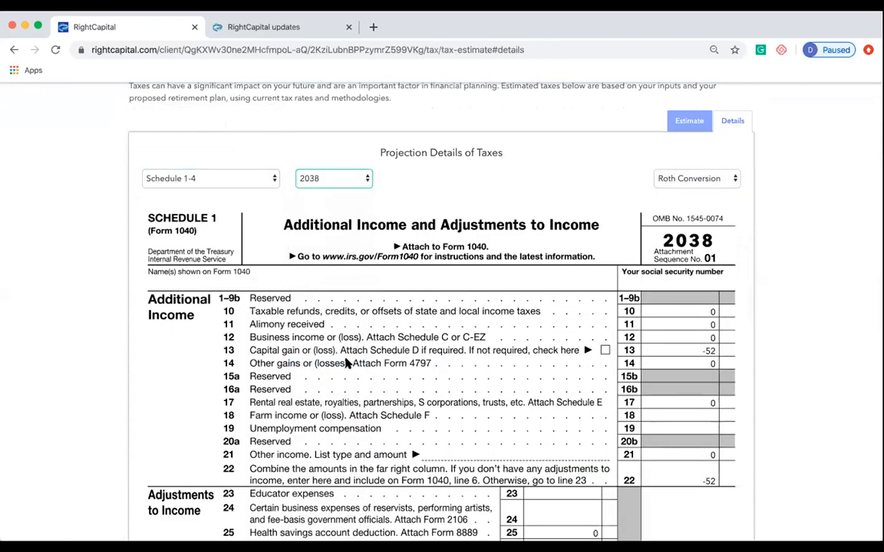
left_click(261, 177)
left_click(256, 175)
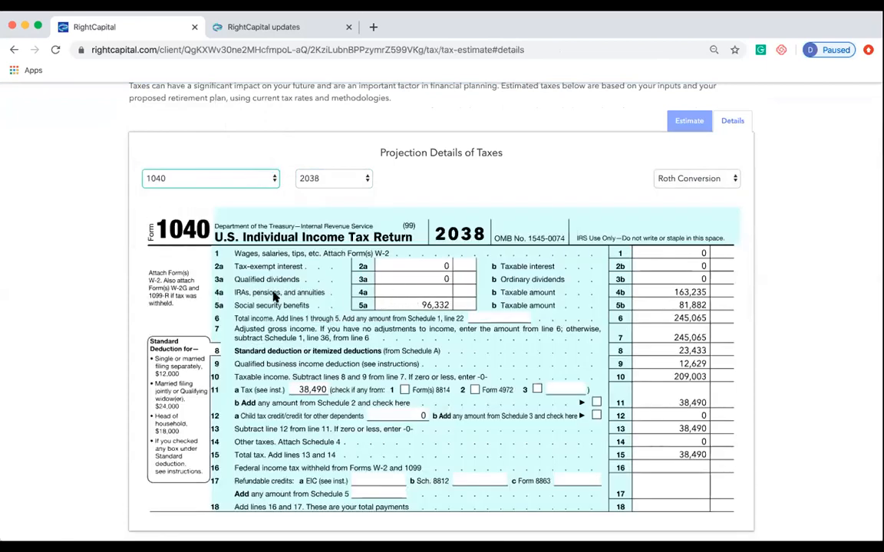
- Set the projection year of the 1040 form back to 2021
left_click(372, 178)
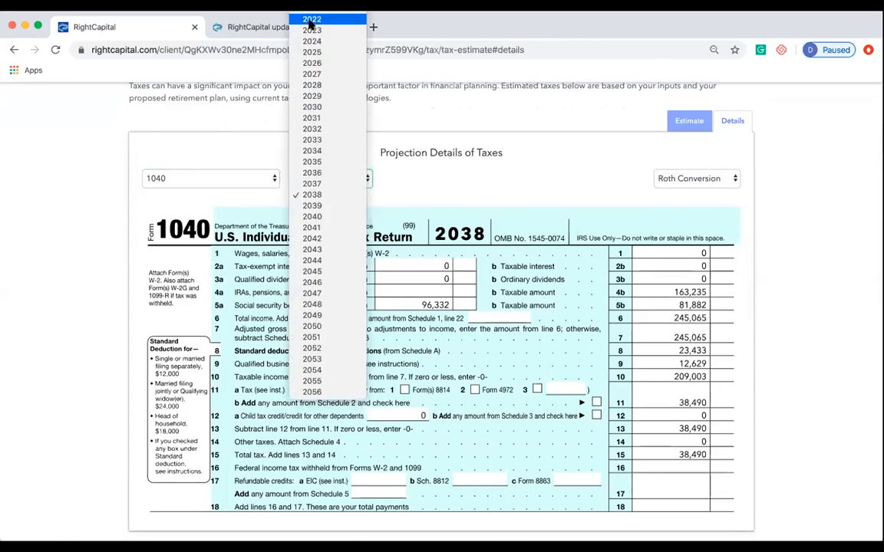
left_click(656, 248)
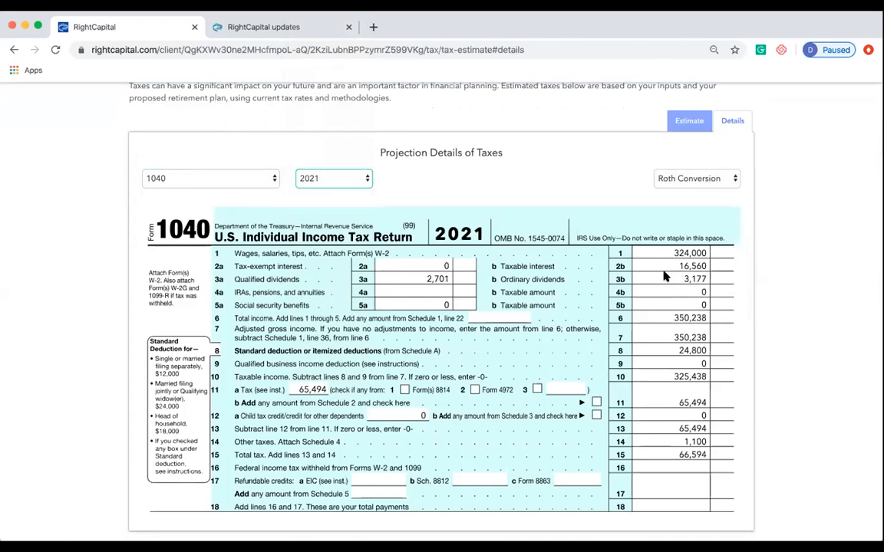
scroll(666, 274, "up", 2)
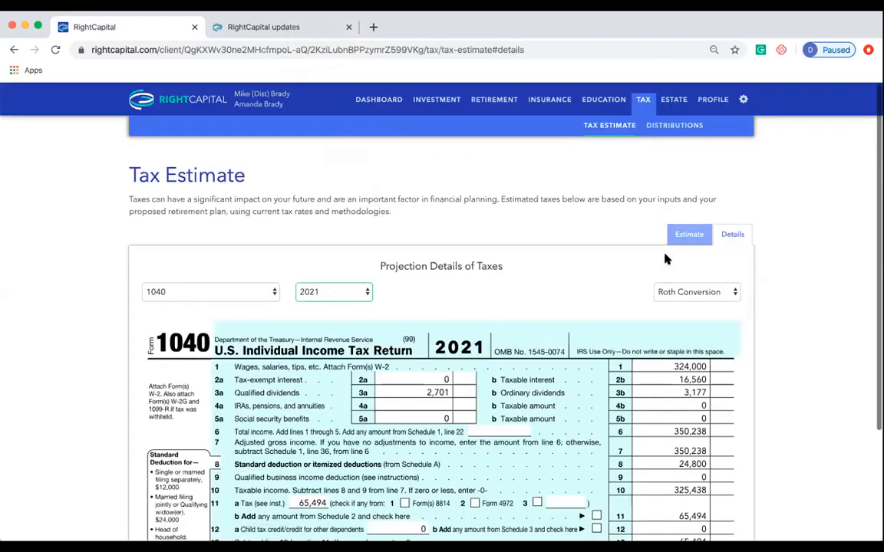
- Examine the yearly conversion amounts, income and account balances in the Distribution and Conversion details
left_click(679, 126)
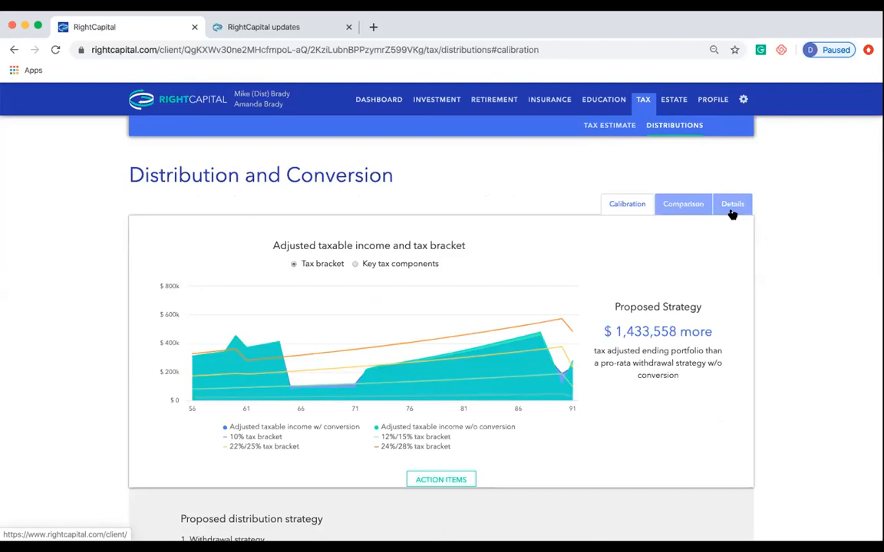
left_click(732, 211)
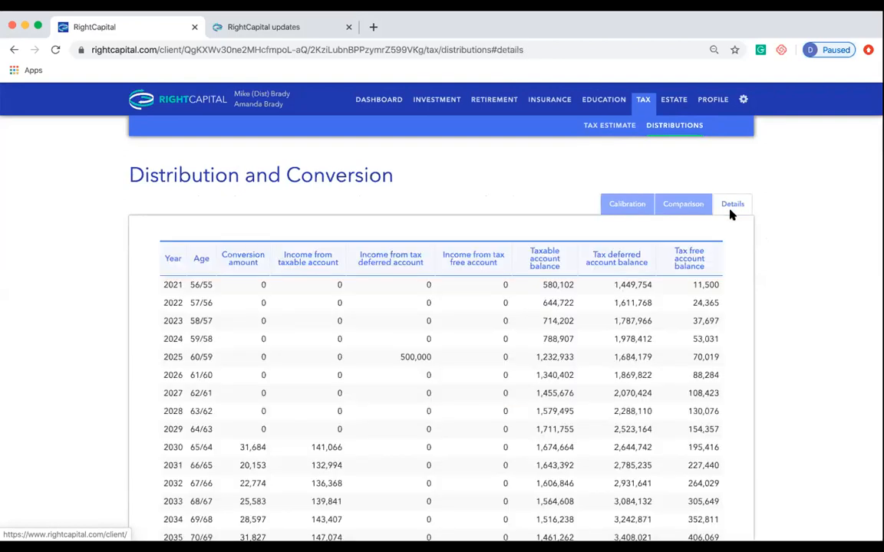
scroll(338, 475, "down", 2)
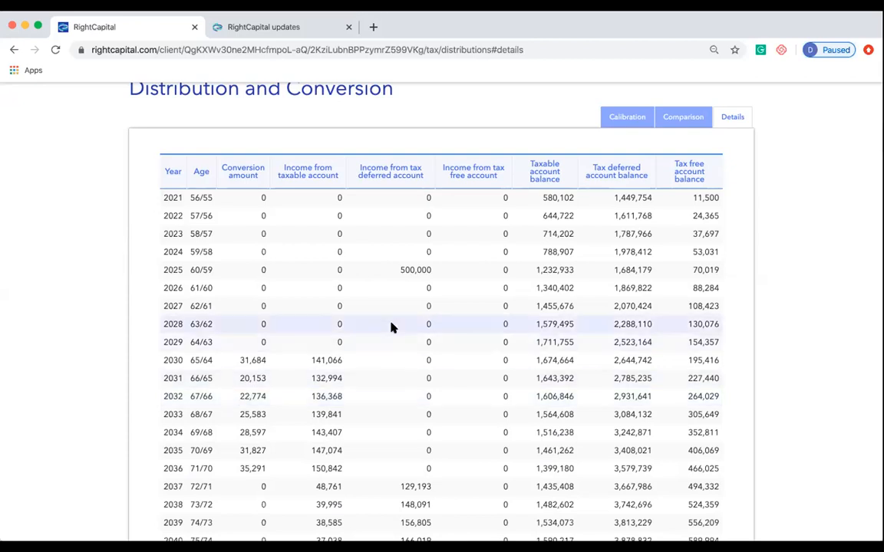
scroll(390, 328, "up", 3)
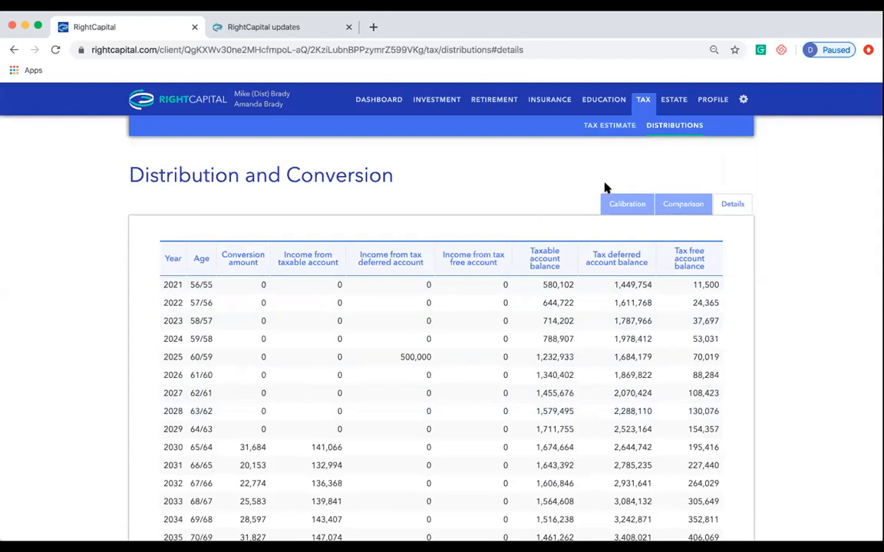
- Add a new distribution to the client's profile income and keep 401(k) accounts as its source account
left_click(709, 105)
left_click(610, 129)
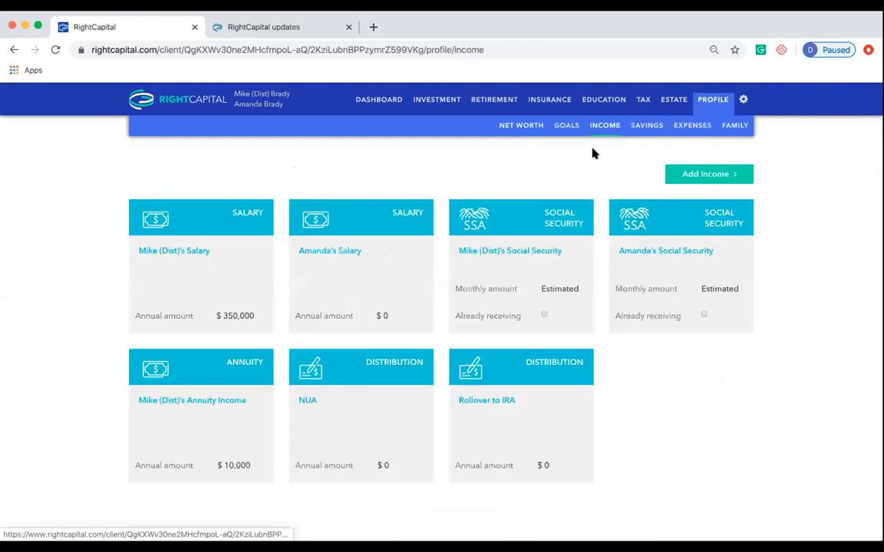
left_click(687, 174)
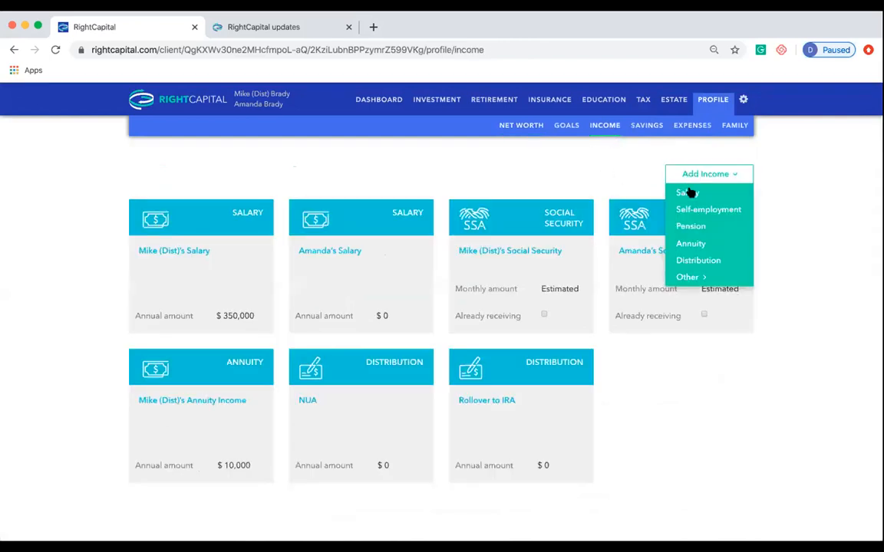
left_click(699, 260)
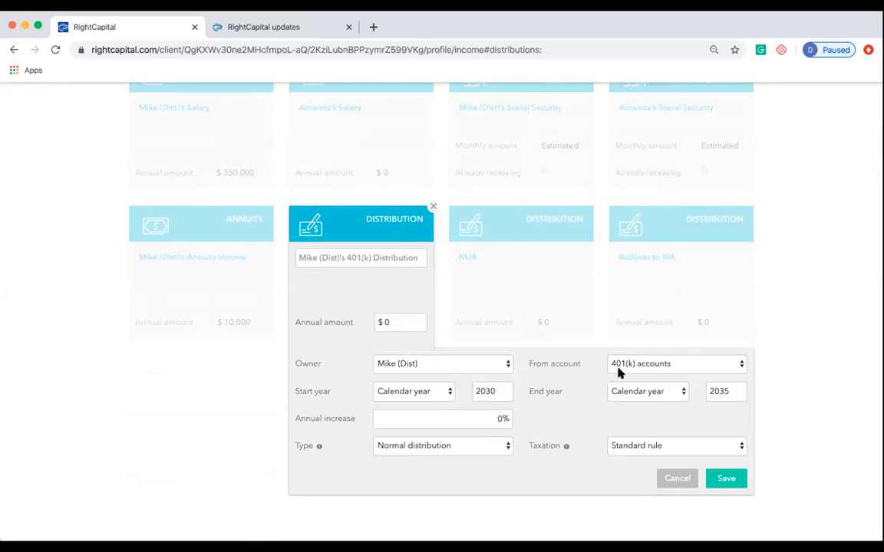
left_click(639, 369)
left_click(558, 385)
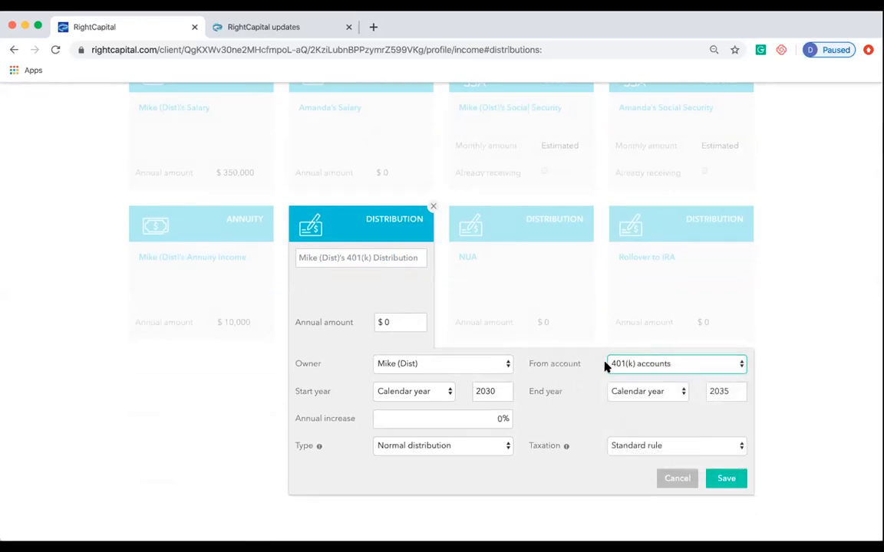
- Set the distribution to start at the client's age 67 and end at age 70
left_click(451, 394)
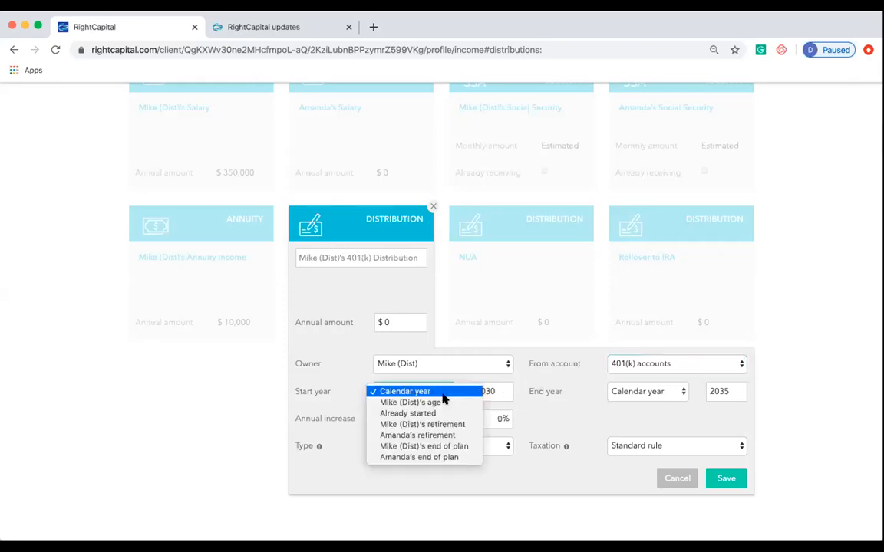
left_click(442, 403)
type("67")
left_click(641, 393)
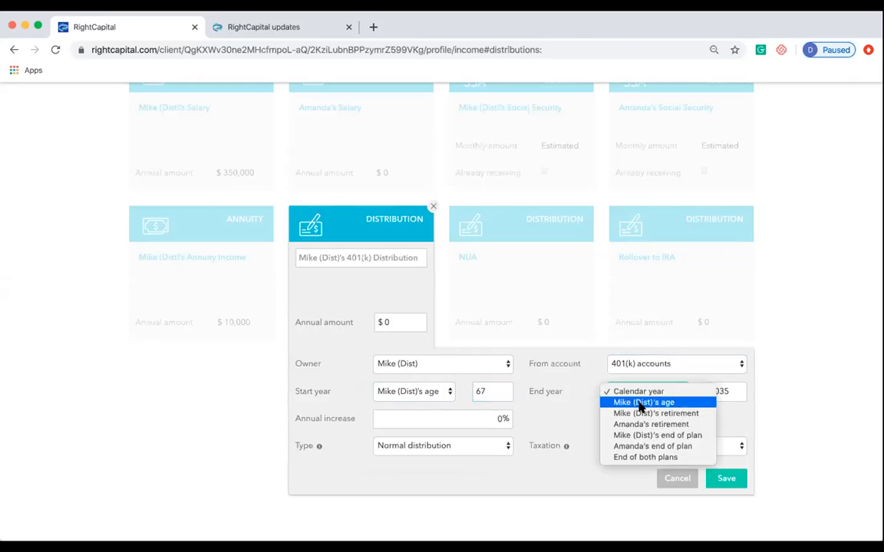
left_click(642, 403)
type("7")
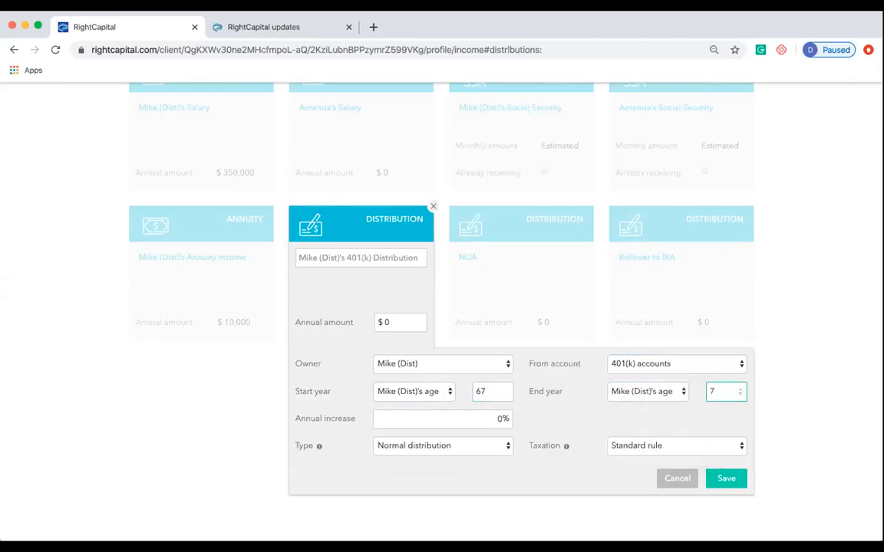
type("0")
- Name the distribution Roth Conversion and set its type to Convert to Roth IRA
left_click(381, 251)
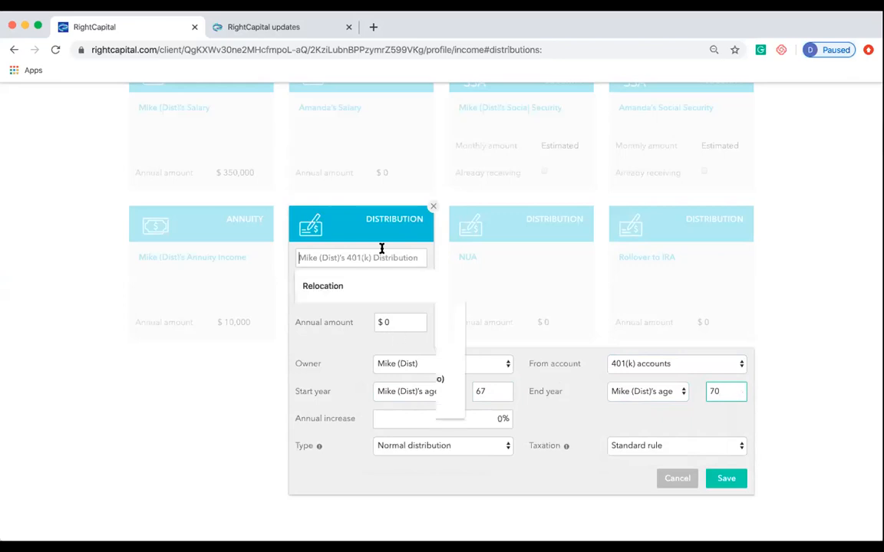
type("Roth Conversion")
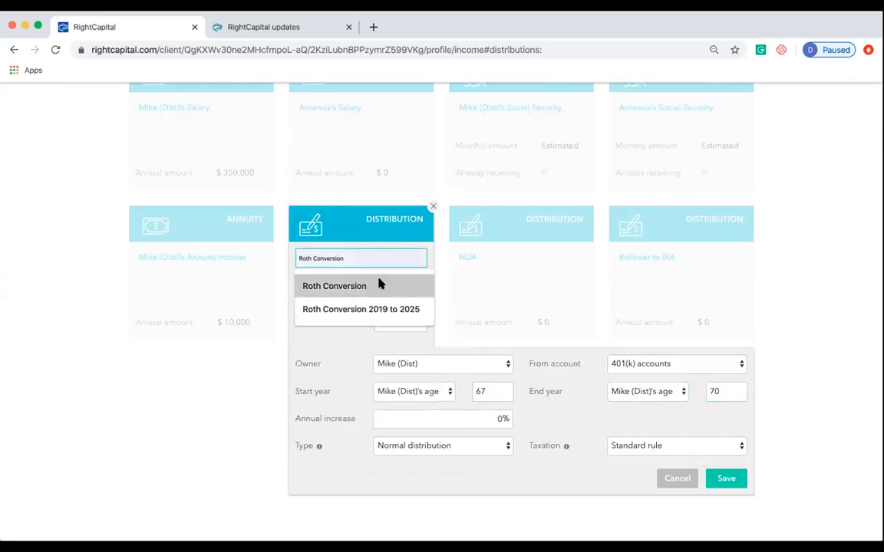
left_click(381, 284)
left_click(561, 413)
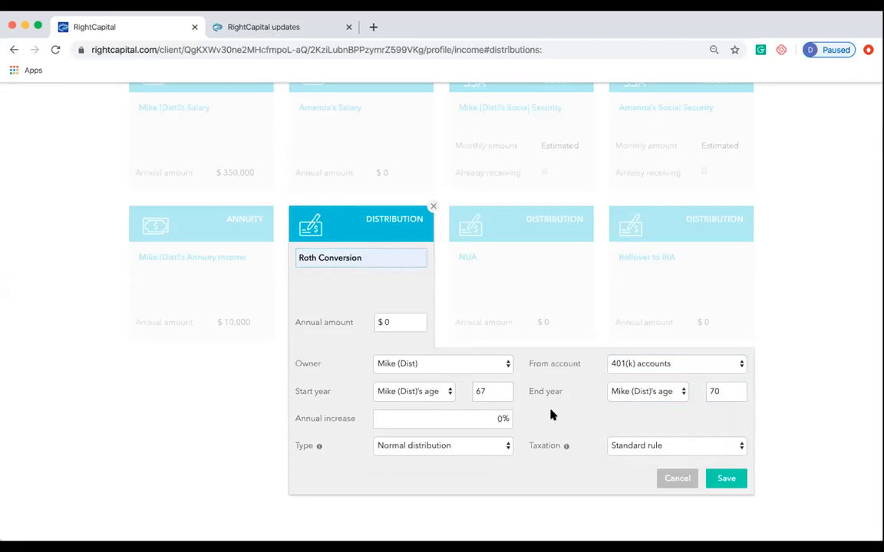
left_click(472, 450)
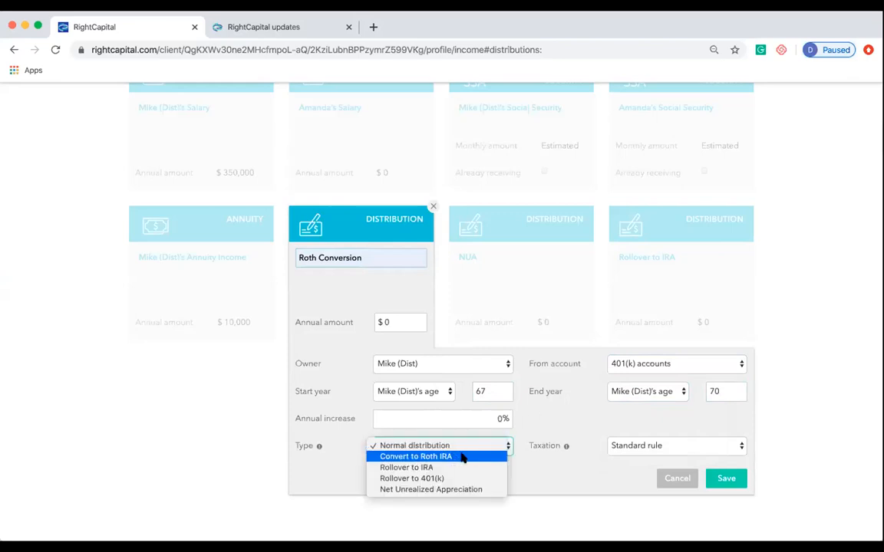
left_click(462, 457)
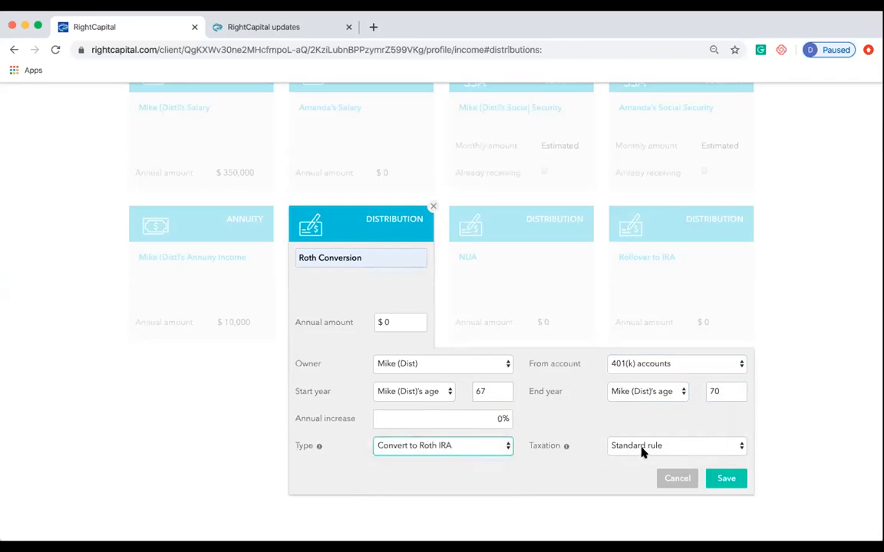
- Try an annual amount of $20,000 for the distribution, reset it to $0 and save the entry
left_click(395, 322)
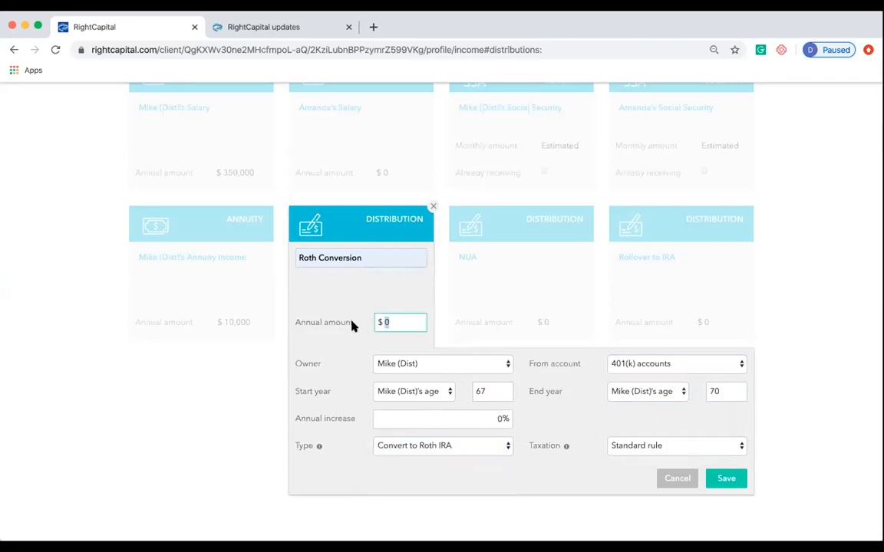
type("20000")
left_click_drag(412, 323, 366, 324)
type("0")
left_click(716, 480)
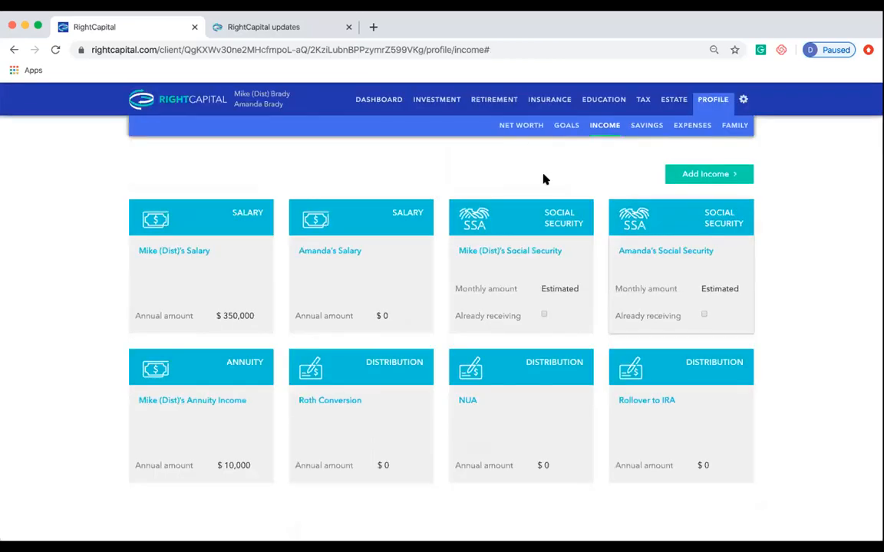
- Show the invested assets comparison of Roth Conversion and the current plan, with the action items below the chart
left_click(497, 100)
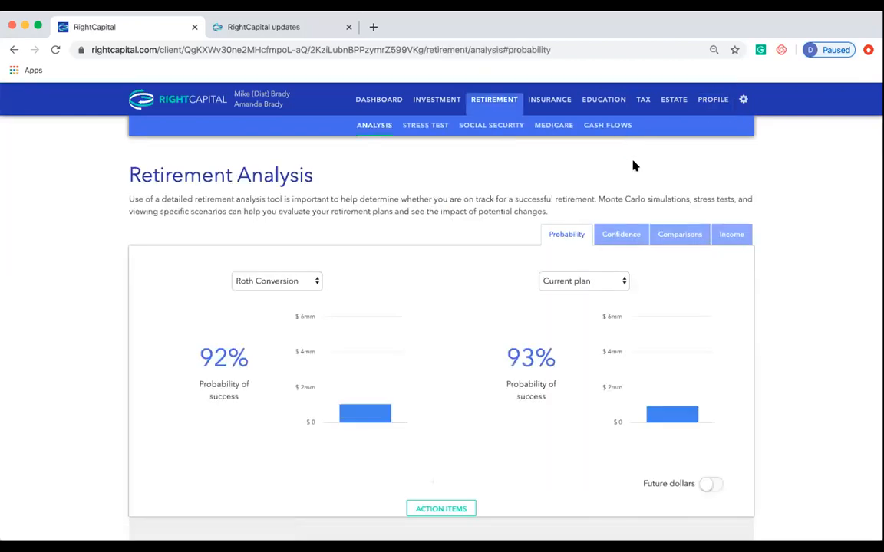
left_click(660, 234)
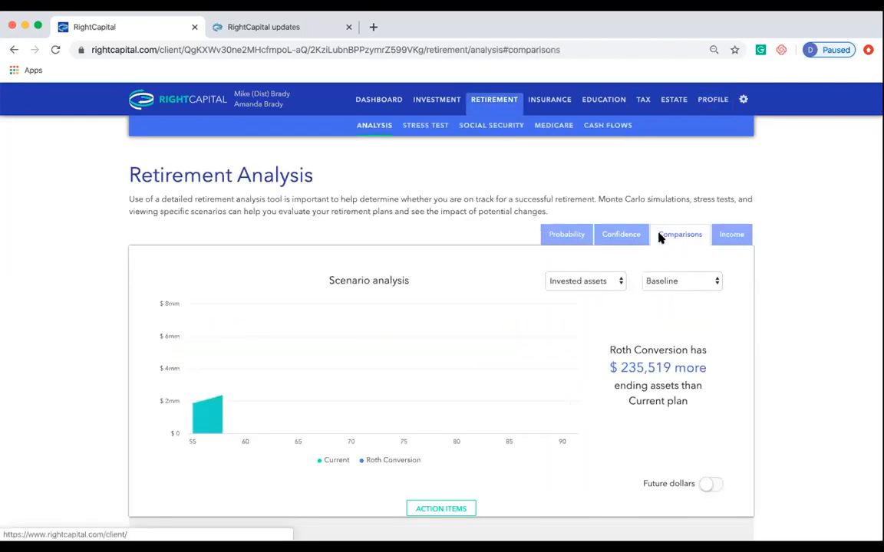
scroll(545, 368, "down", 2)
scroll(544, 369, "down", 1)
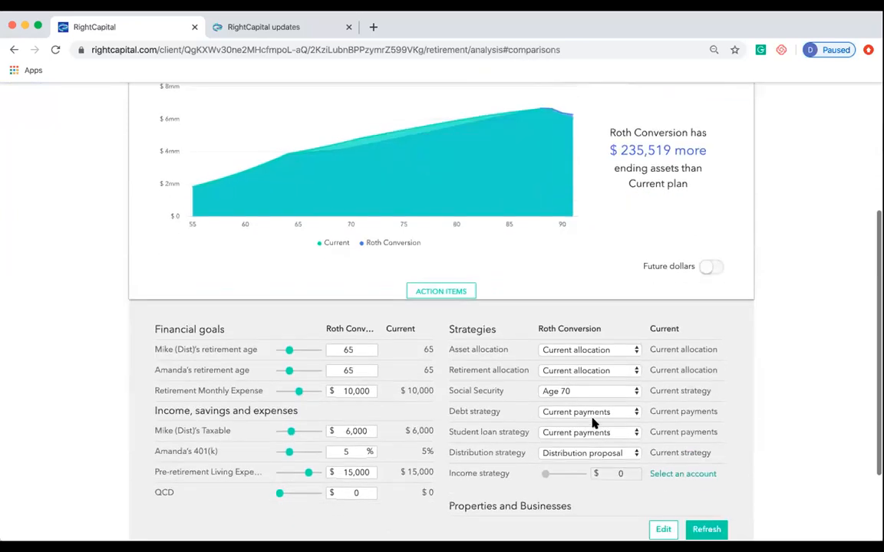
- Set the Roth Conversion proposal's distribution strategy and Social Security strategy to Current strategy
left_click(603, 452)
left_click(613, 444)
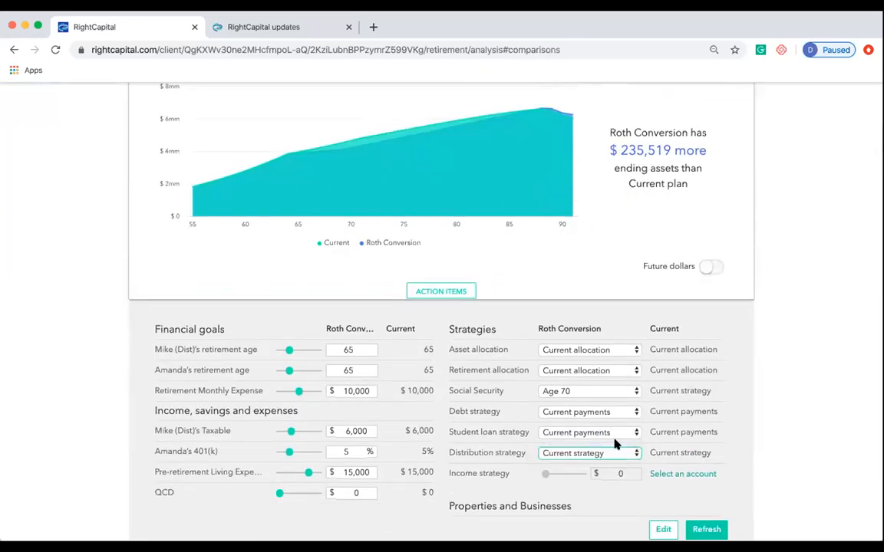
left_click(614, 393)
left_click(604, 359)
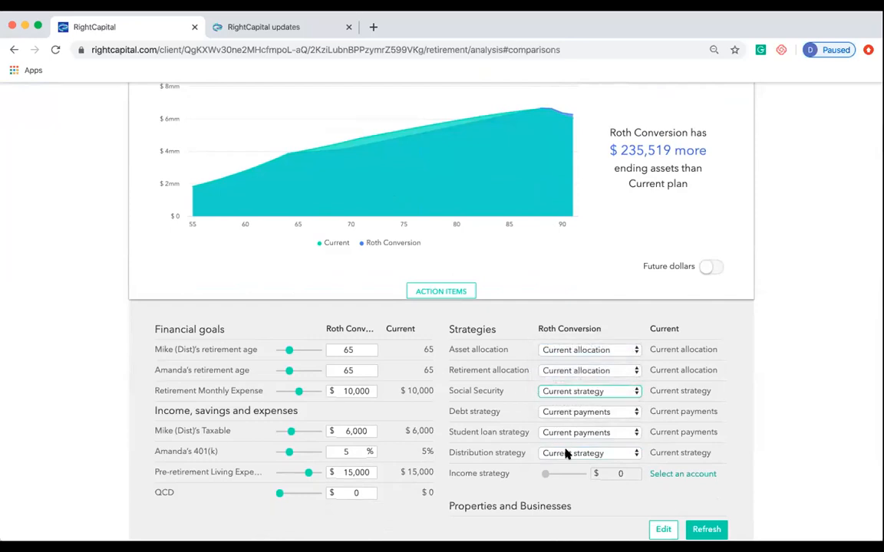
- Add Roth Conversion to the proposal's action items and set its amount to $20,000
scroll(564, 454, "down", 1)
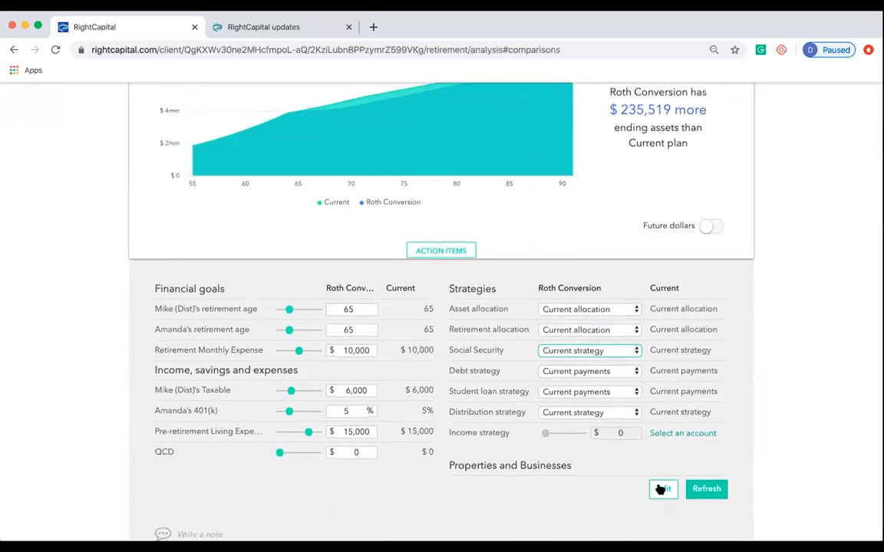
left_click(662, 490)
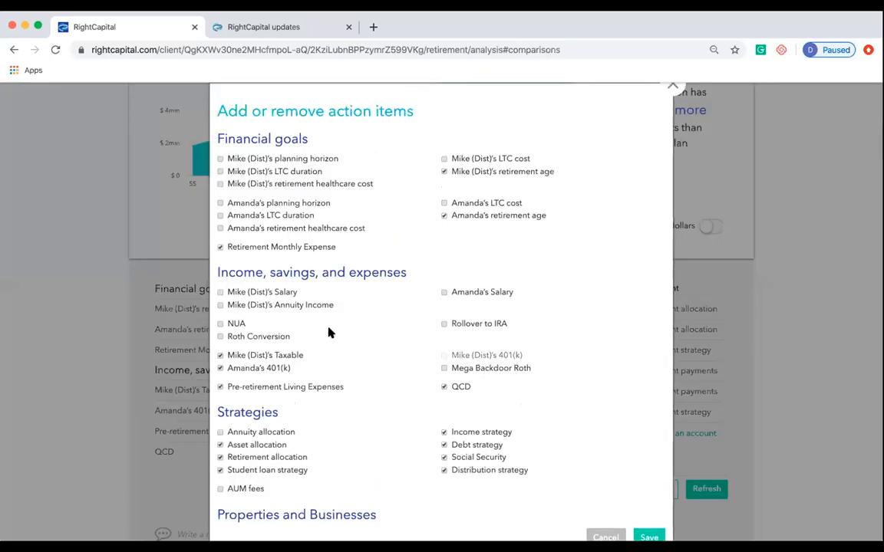
left_click(219, 337)
left_click(649, 536)
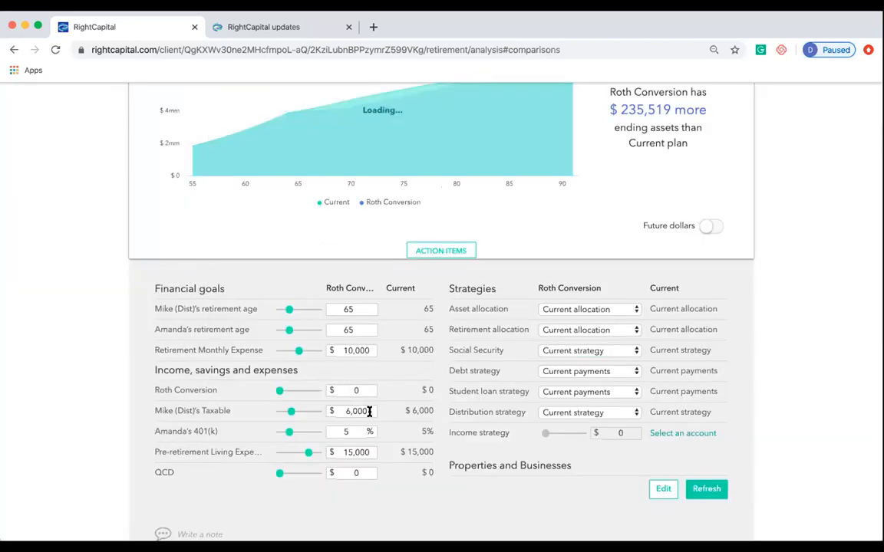
left_click(354, 391)
type("20,000")
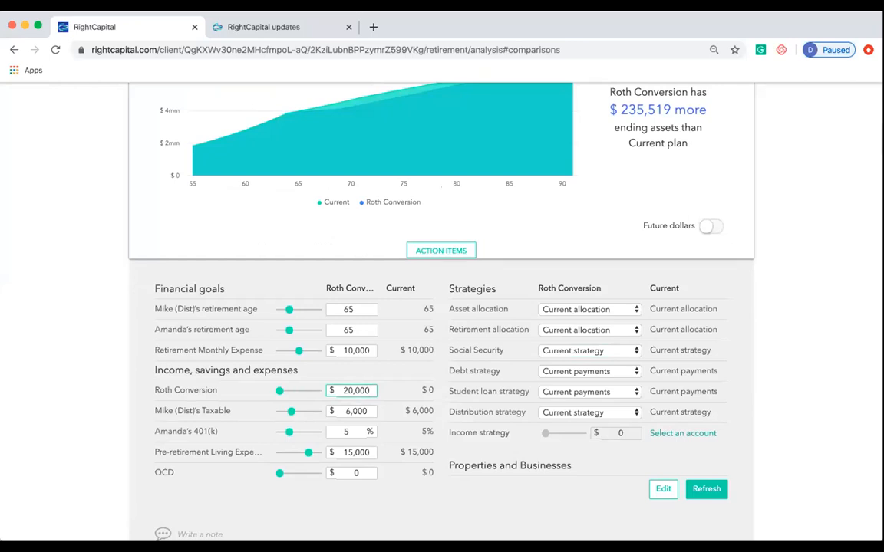
- Switch the scenario comparison to Taxes and highlight the total tax difference between Roth Conversion and the current plan
scroll(525, 211, "up", 3)
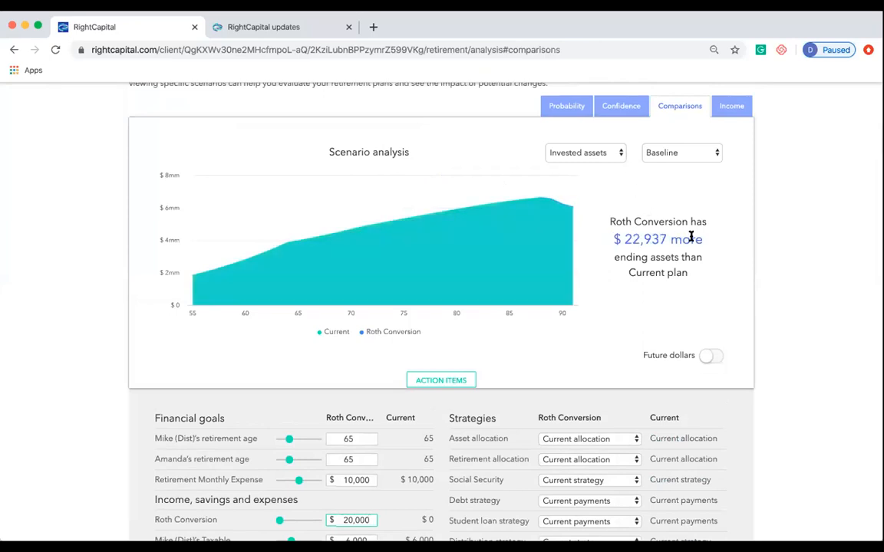
left_click(615, 149)
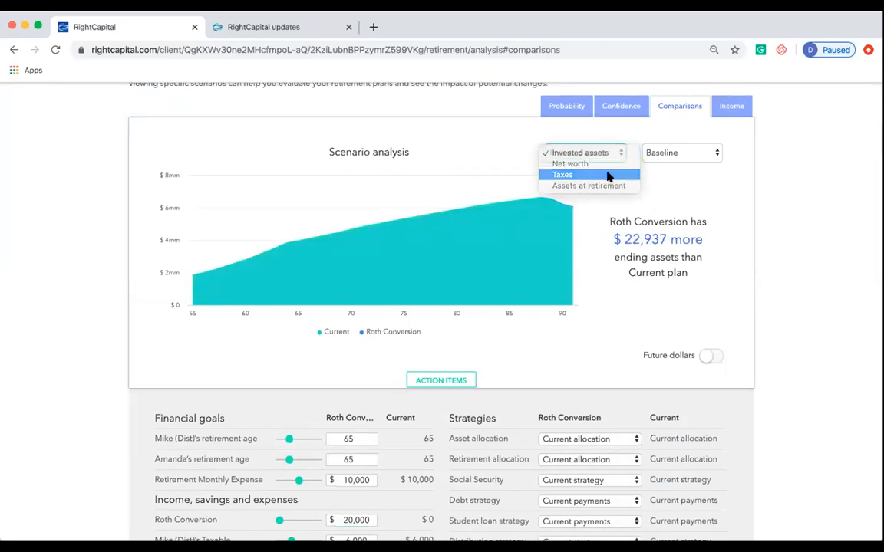
left_click(608, 176)
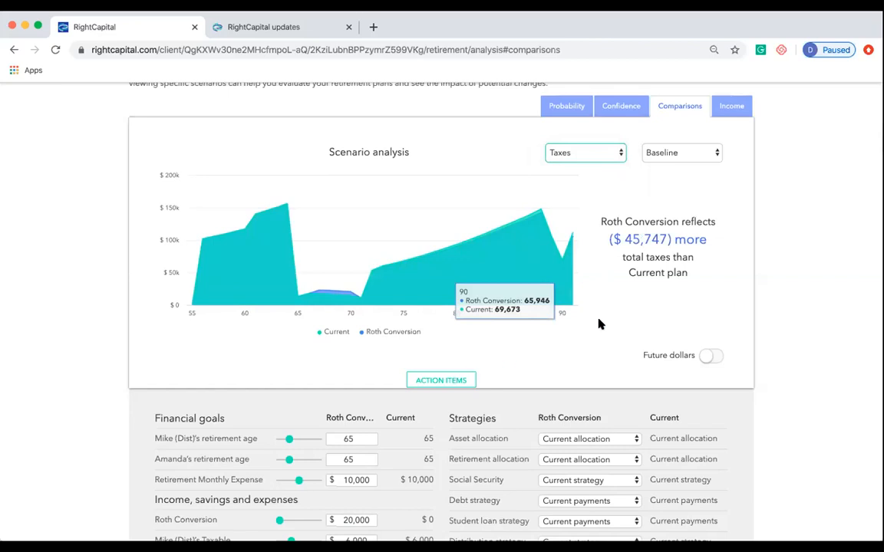
left_click_drag(620, 240, 664, 240)
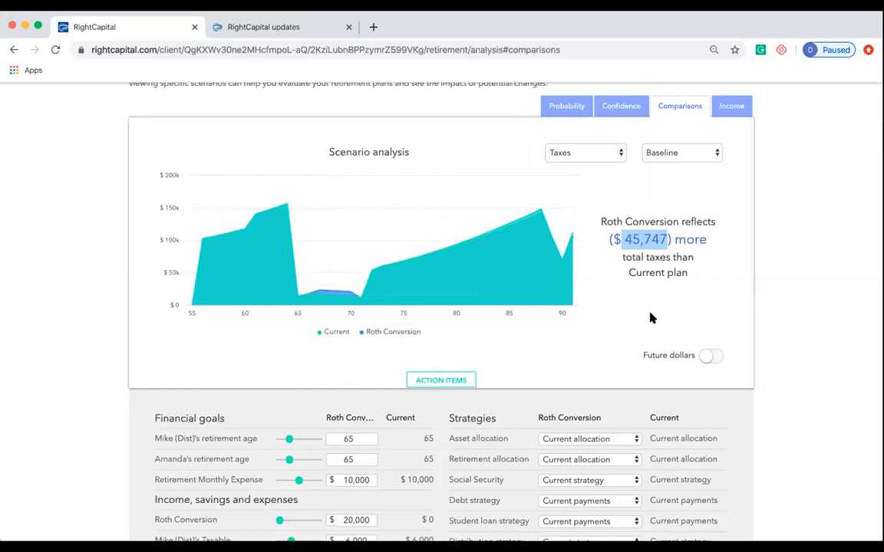
- Review the Roth Conversion cash flows by account, checking the Roth IRA ending balances through the last plan year
scroll(650, 315, "up", 3)
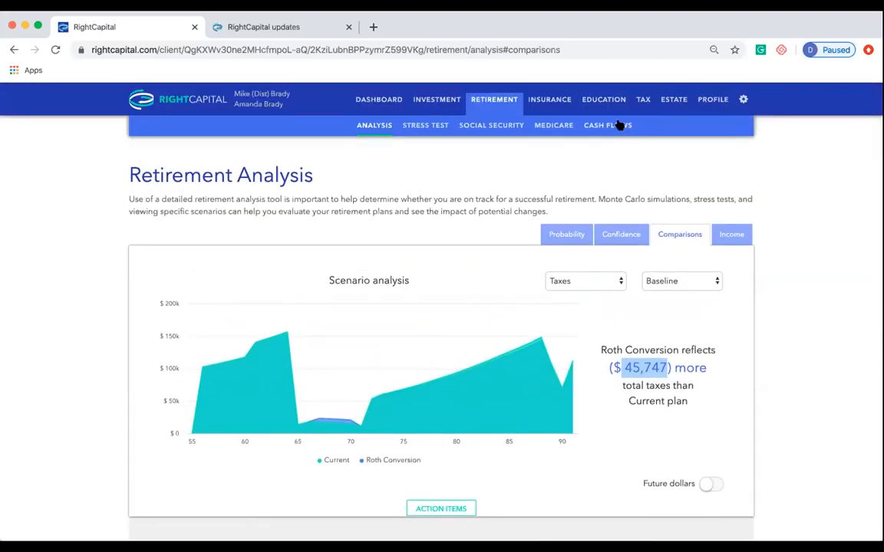
left_click(619, 125)
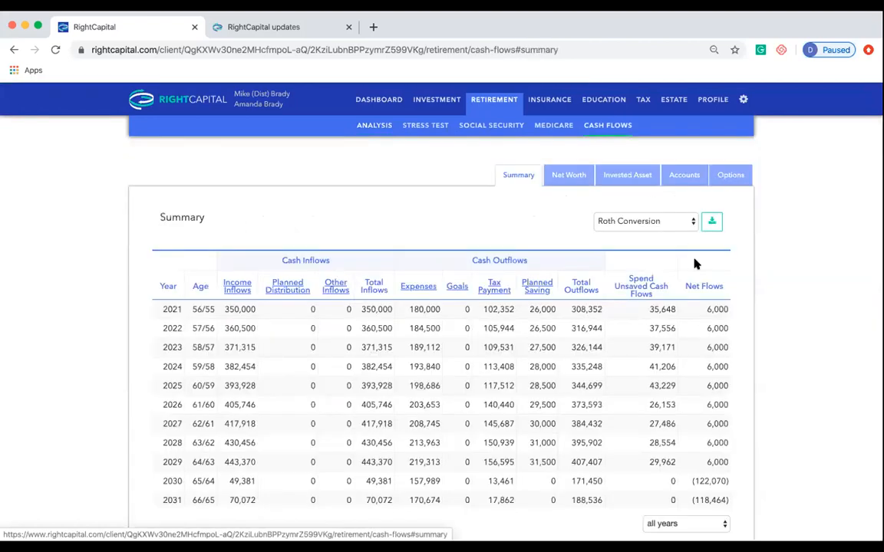
left_click(676, 176)
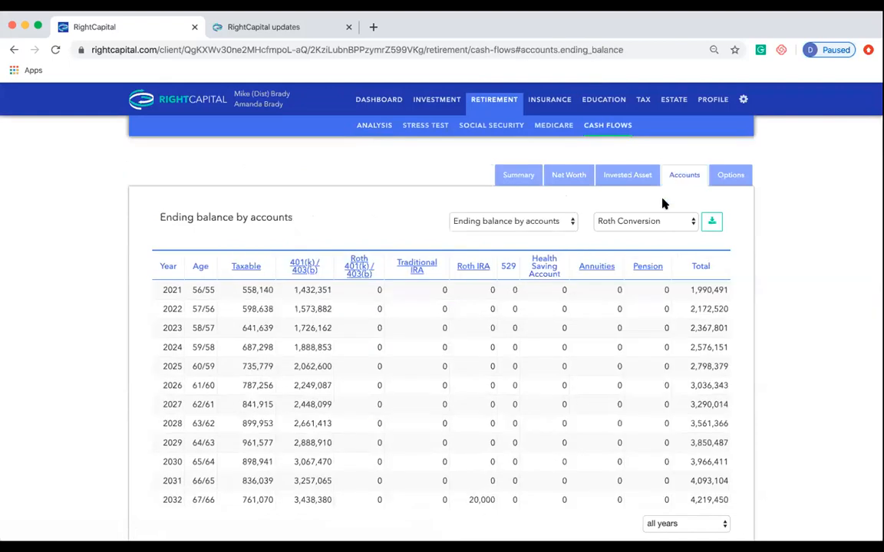
scroll(396, 360, "down", 5)
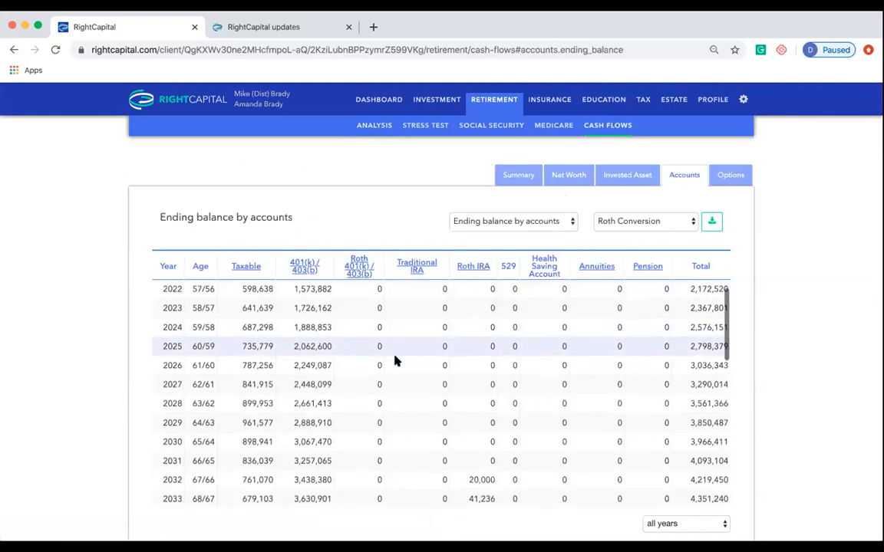
scroll(473, 434, "down", 7)
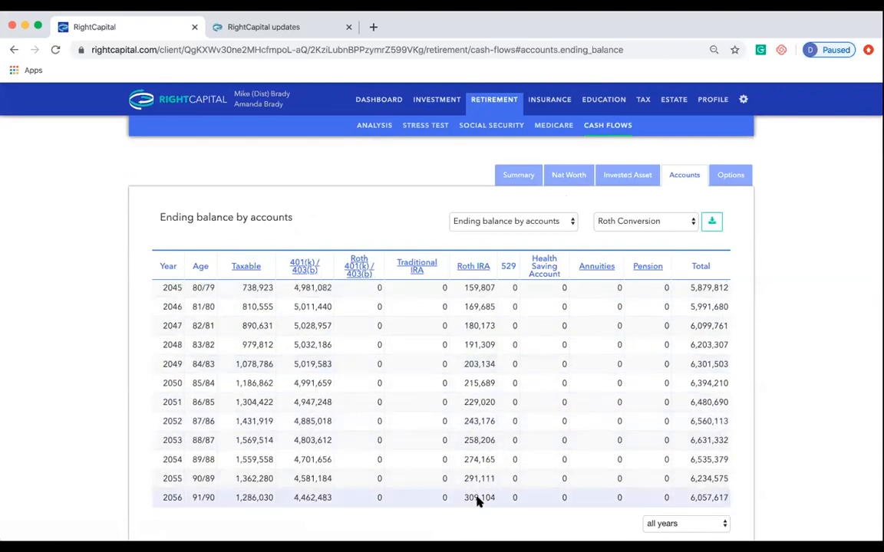
scroll(626, 376, "up", 12)
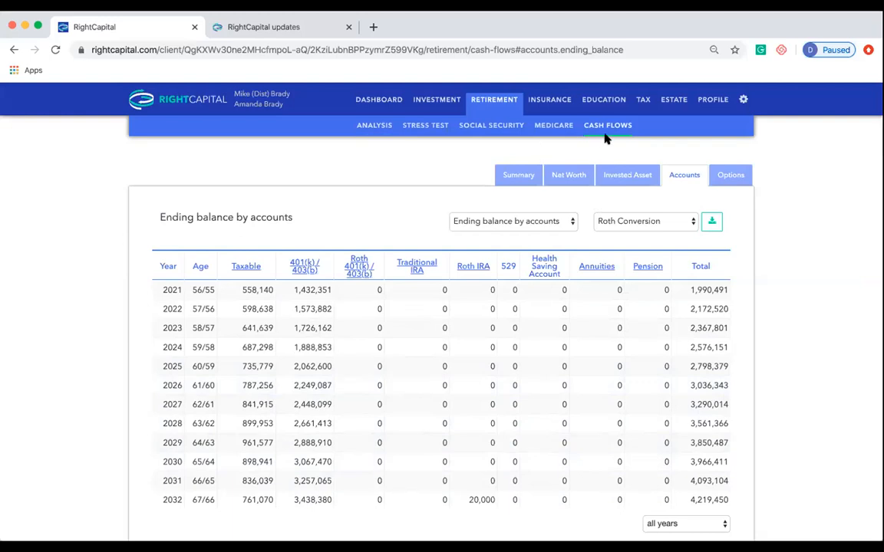
- Add a new charitable giving expense to the client's profile
left_click(707, 109)
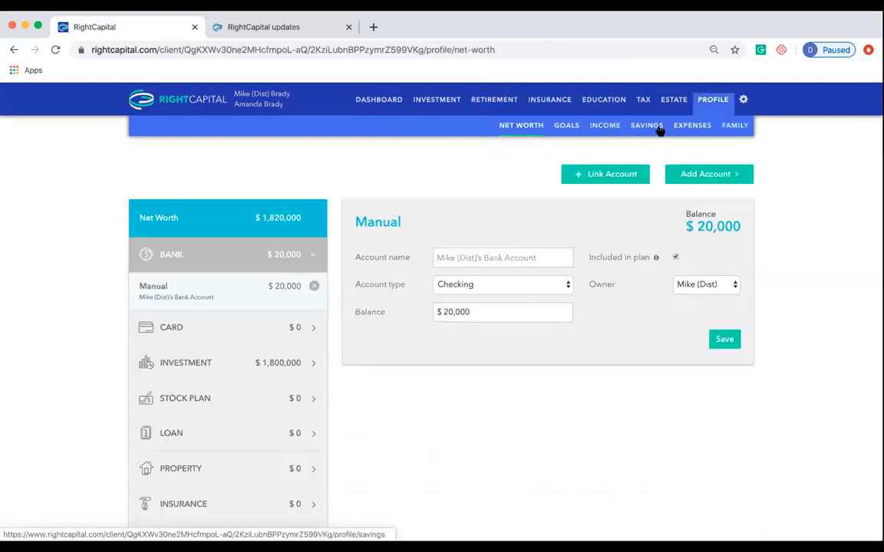
left_click(657, 132)
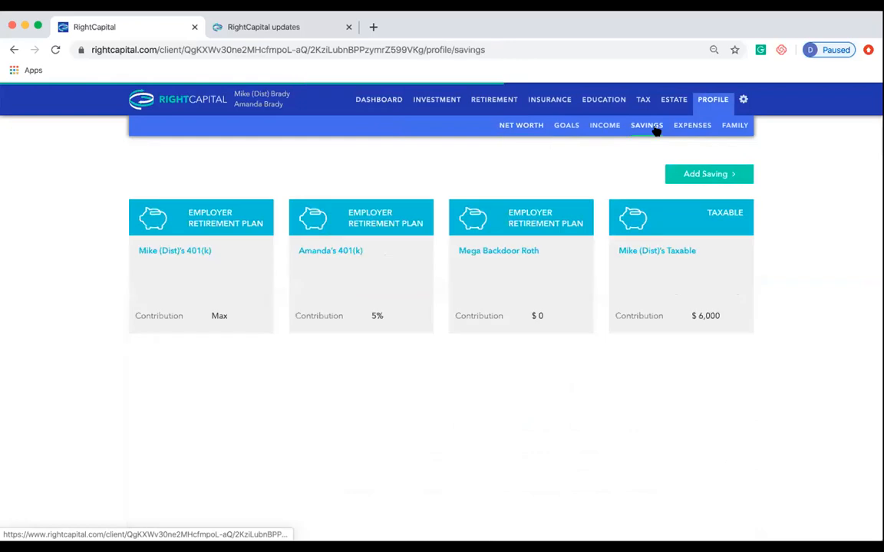
left_click(687, 129)
left_click(703, 175)
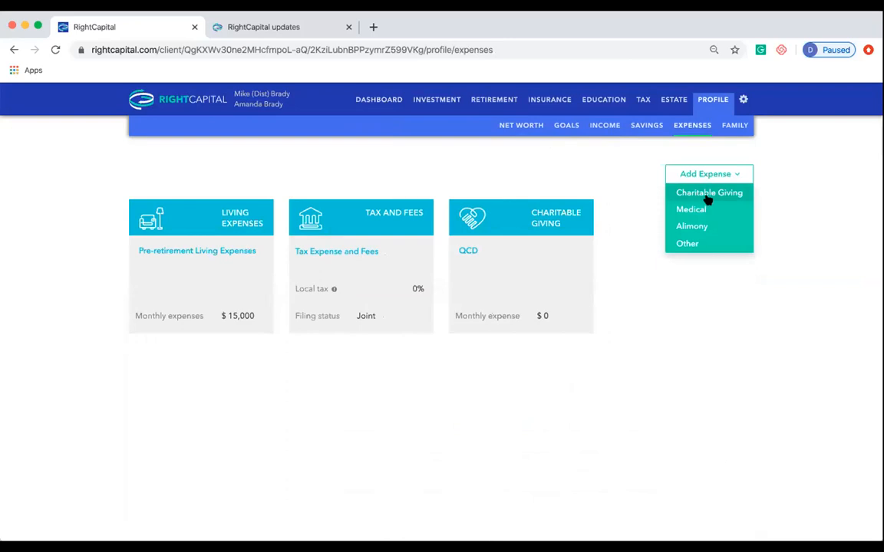
left_click(706, 195)
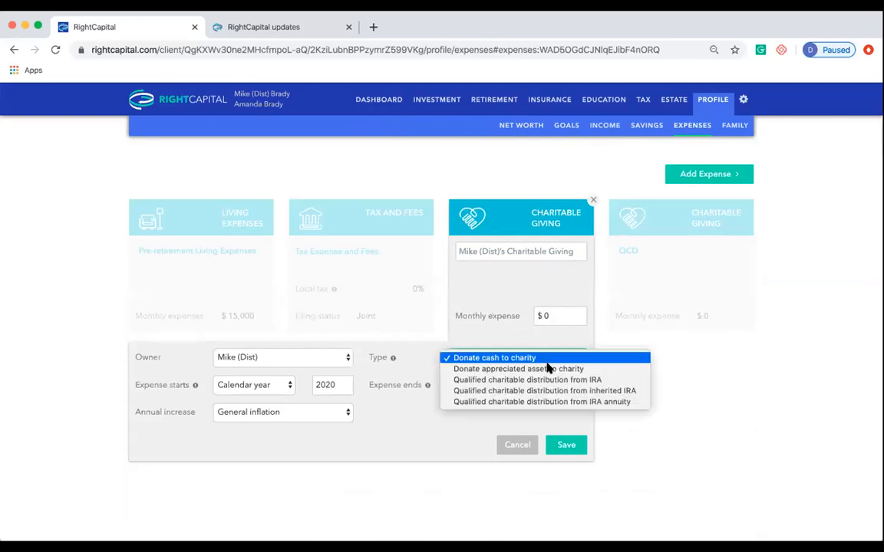
- Try Donate appreciated asset to charity as the giving type, and settle on Qualified charitable distribution from IRA
left_click(565, 369)
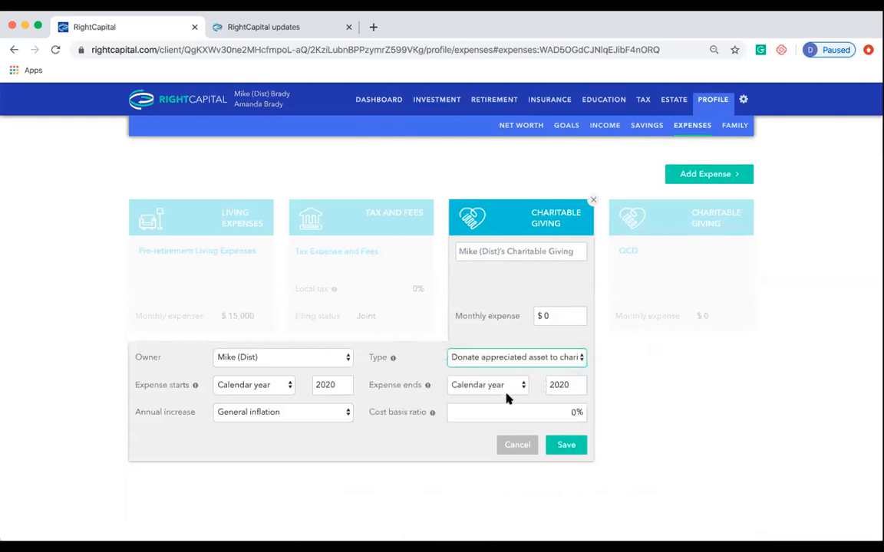
left_click(576, 412)
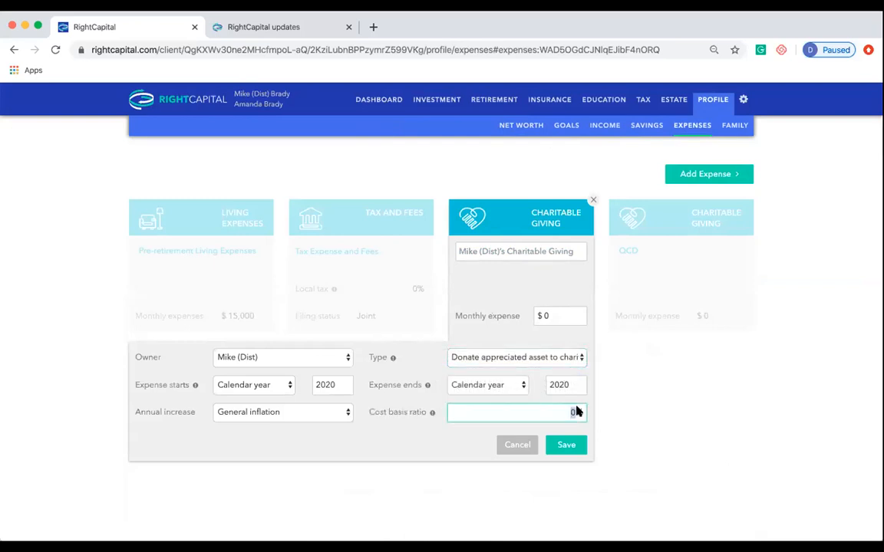
left_click(570, 361)
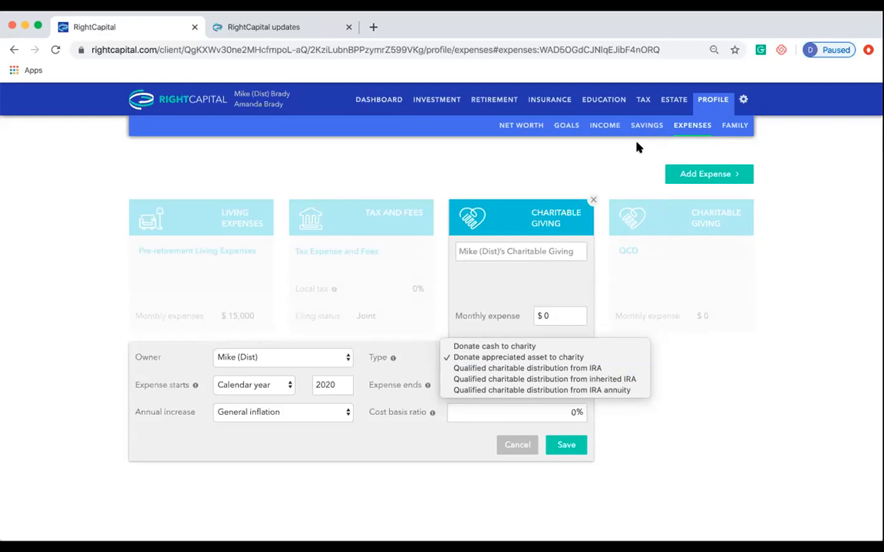
left_click(578, 368)
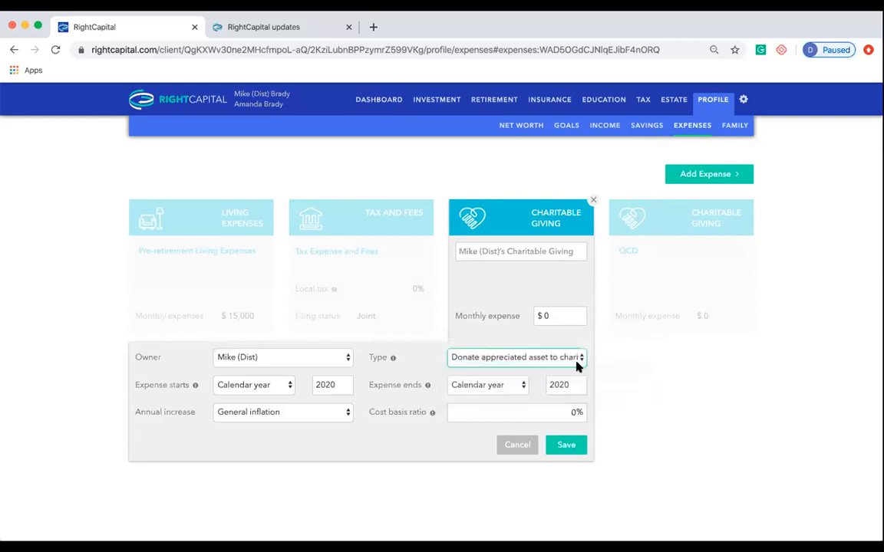
- Set the charitable giving expense to both start and end at the client's age 75
left_click(292, 387)
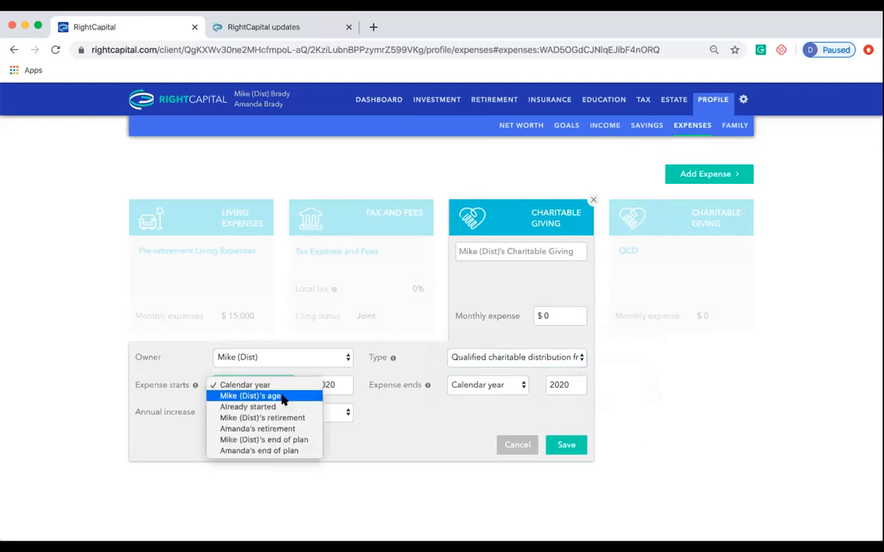
left_click(283, 397)
left_click(337, 385)
type("75")
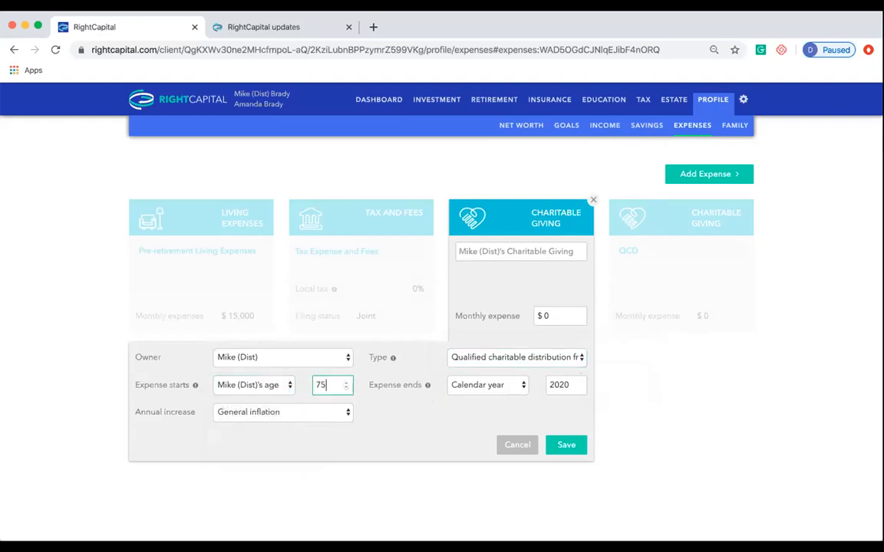
left_click(521, 386)
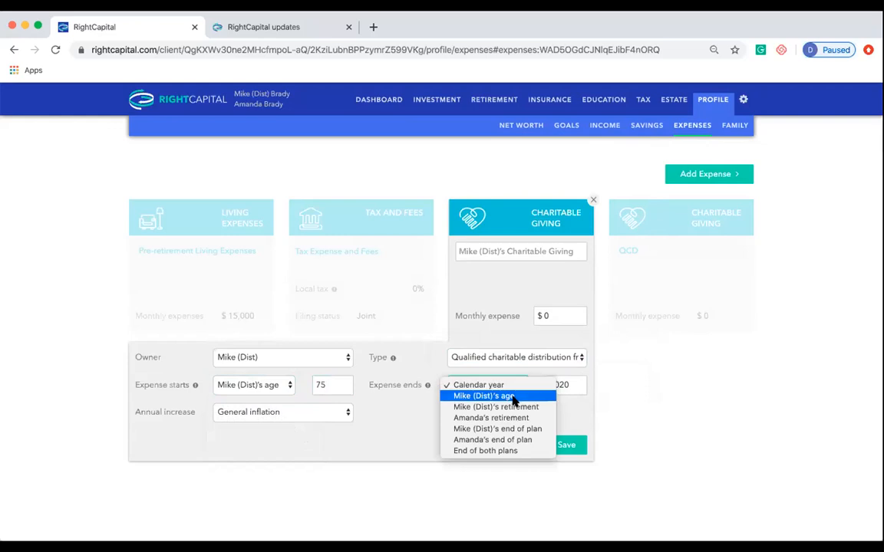
left_click(513, 398)
left_click(559, 385)
type("75")
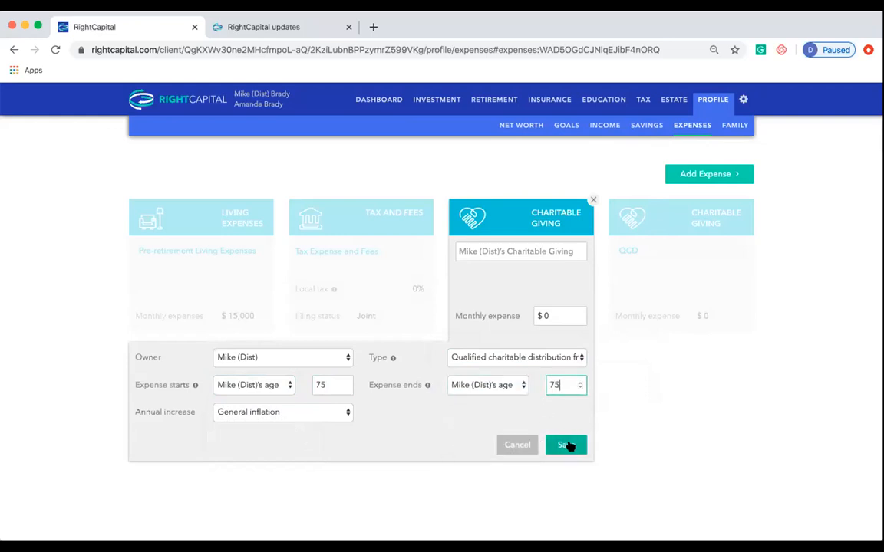
left_click(569, 314)
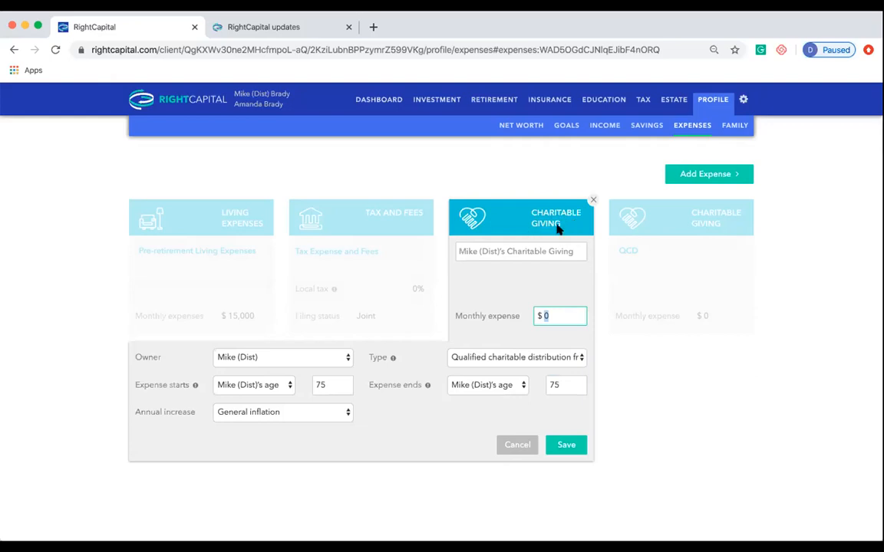
- Show the QCD proposal beside the current plan in the retirement analysis, with its action items in view
left_click(501, 110)
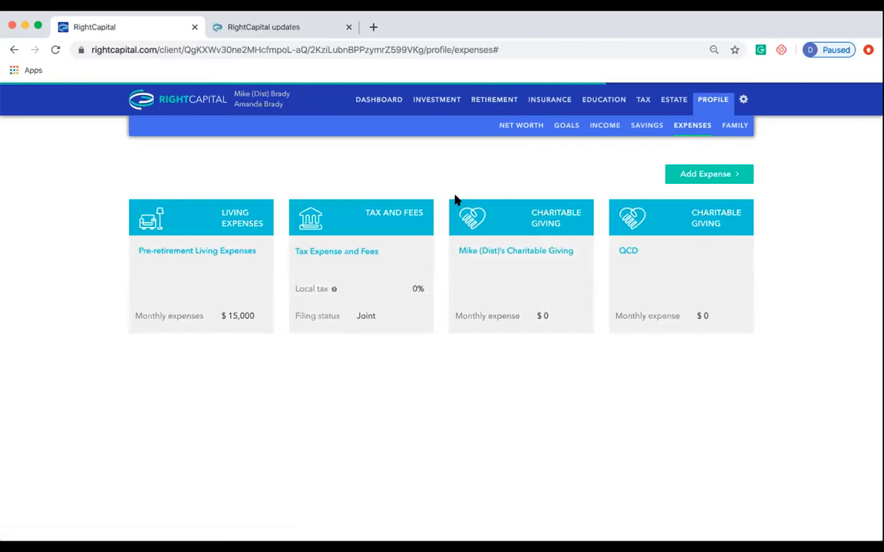
left_click(307, 282)
left_click(300, 304)
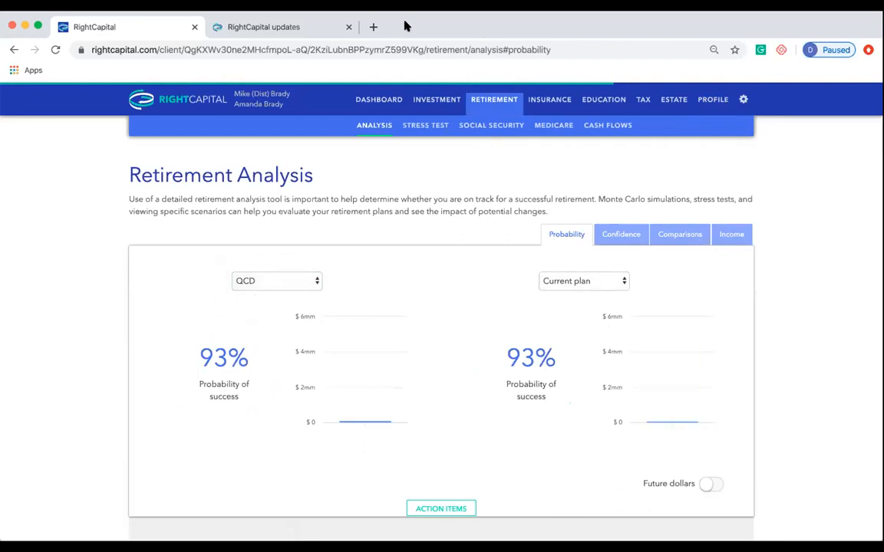
scroll(602, 315, "down", 5)
scroll(602, 318, "down", 1)
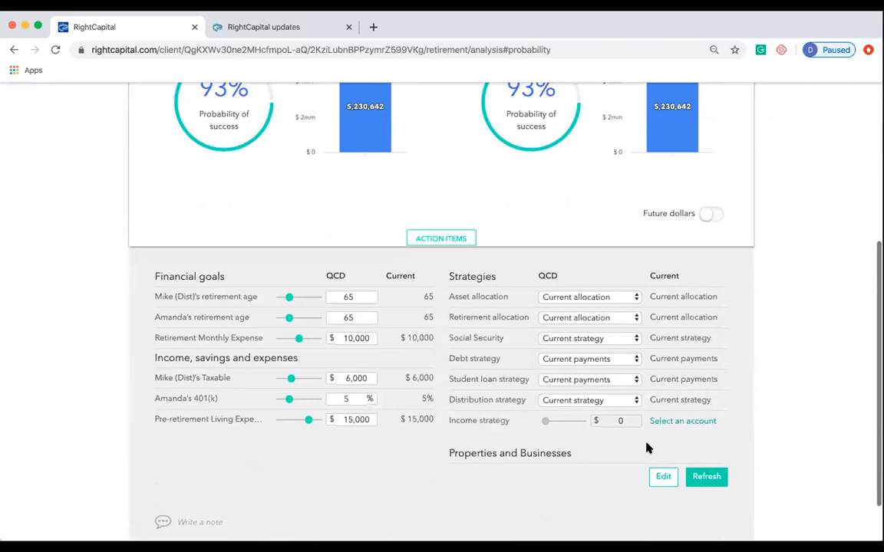
scroll(623, 430, "up", 1)
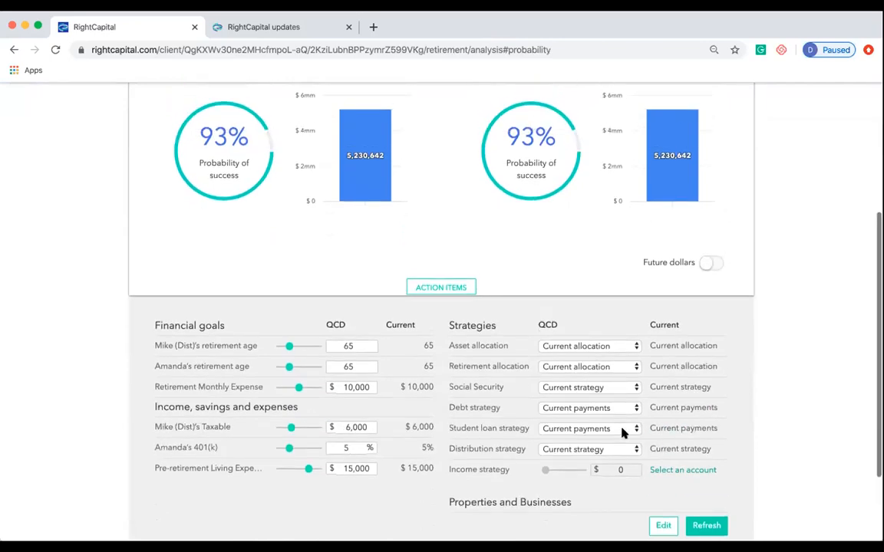
scroll(291, 227, "up", 2)
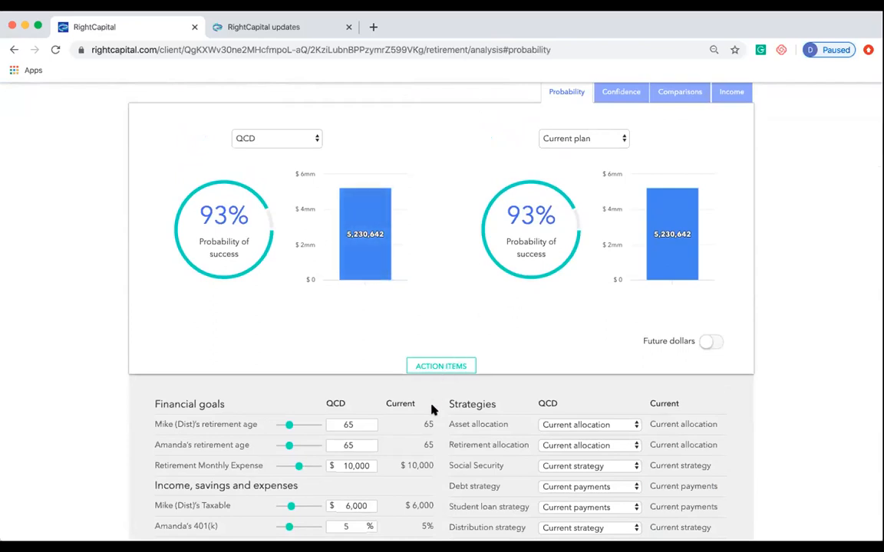
scroll(432, 411, "down", 2)
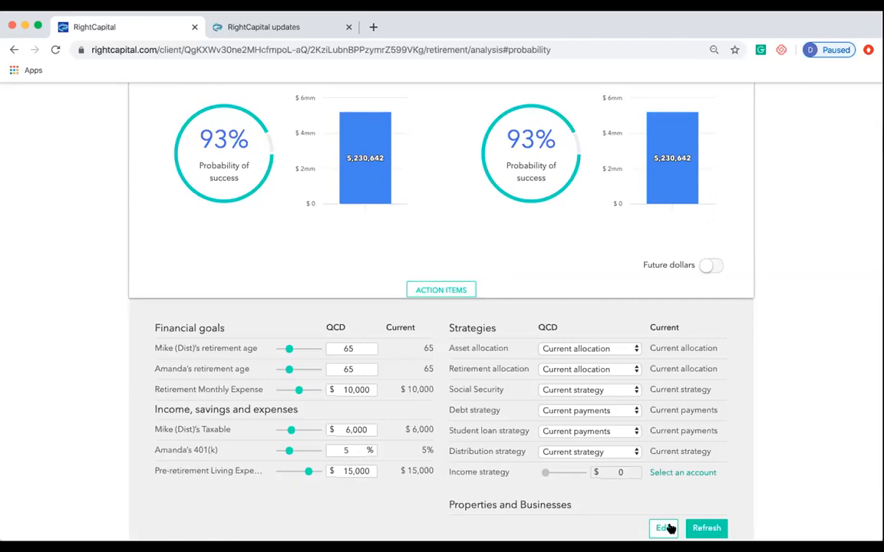
- Add the QCD expense to the proposal's editable action items and set its amount to $10,000
left_click(664, 528)
left_click(455, 387)
key("Escape")
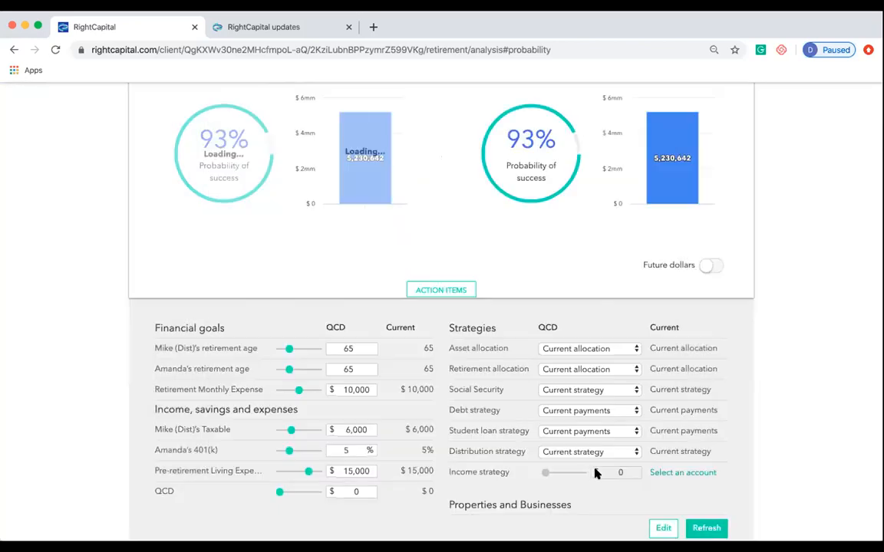
left_click(342, 492)
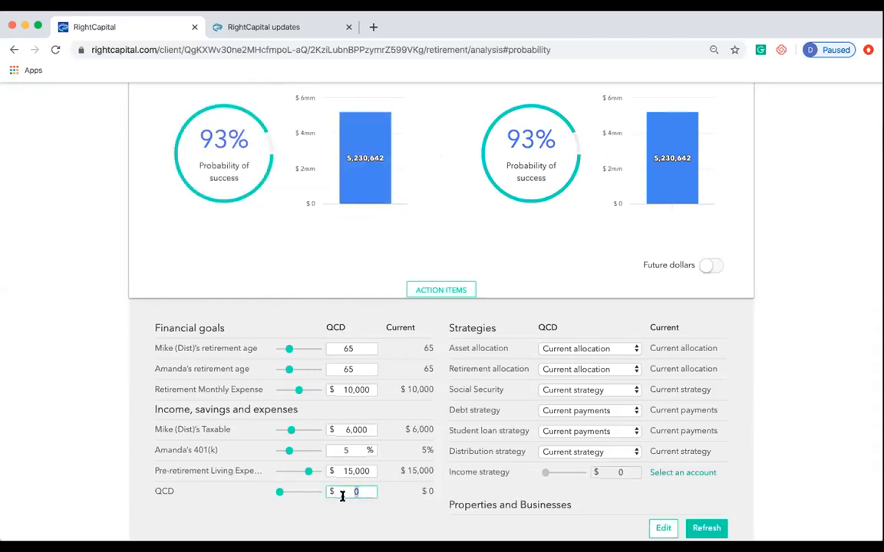
type("100000")
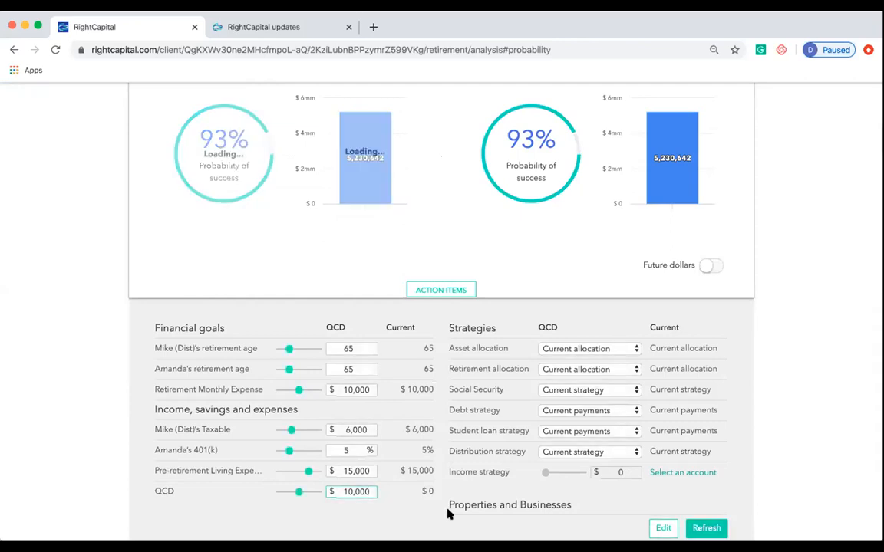
- Compare the QCD proposal with the current plan by taxes in the scenario analysis
scroll(449, 514, "up", 2)
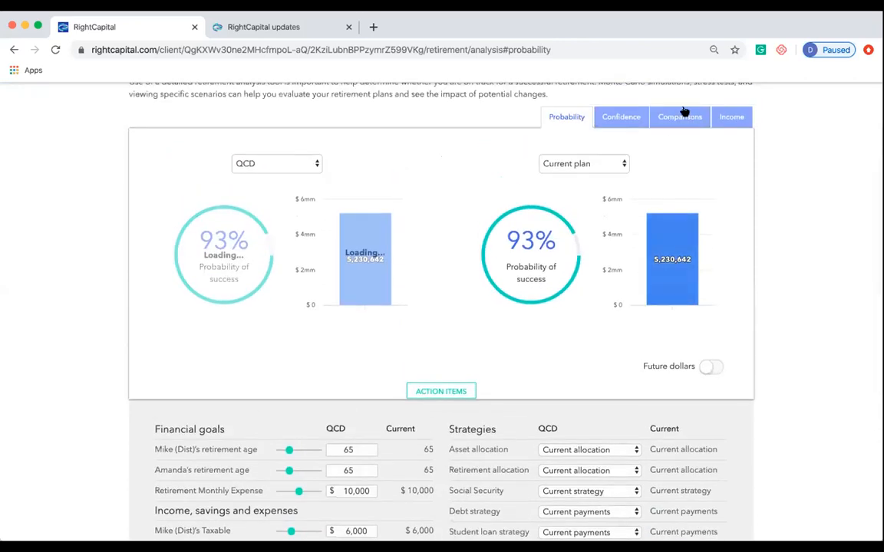
left_click(683, 115)
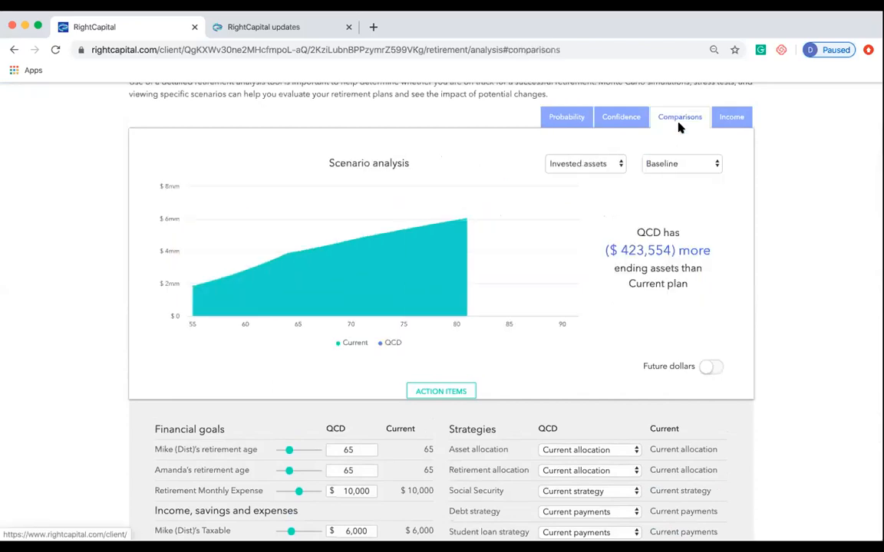
left_click(608, 166)
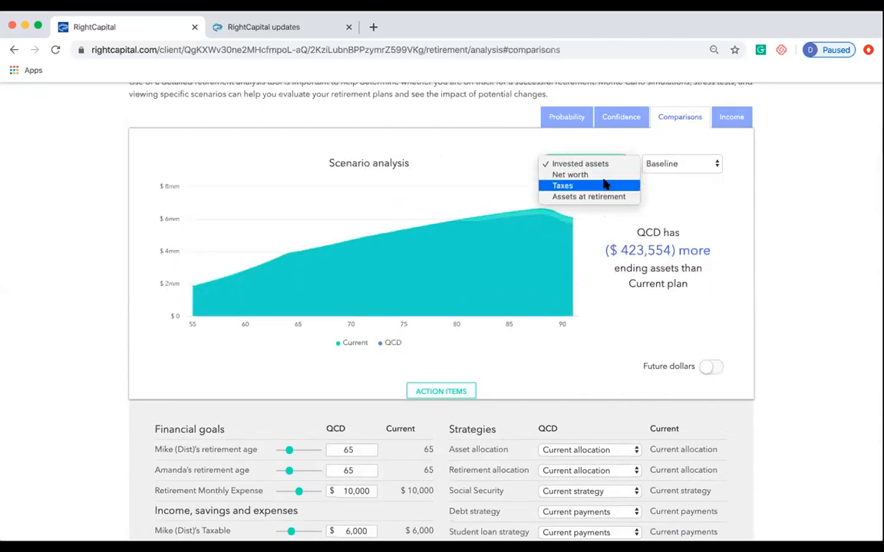
left_click(605, 183)
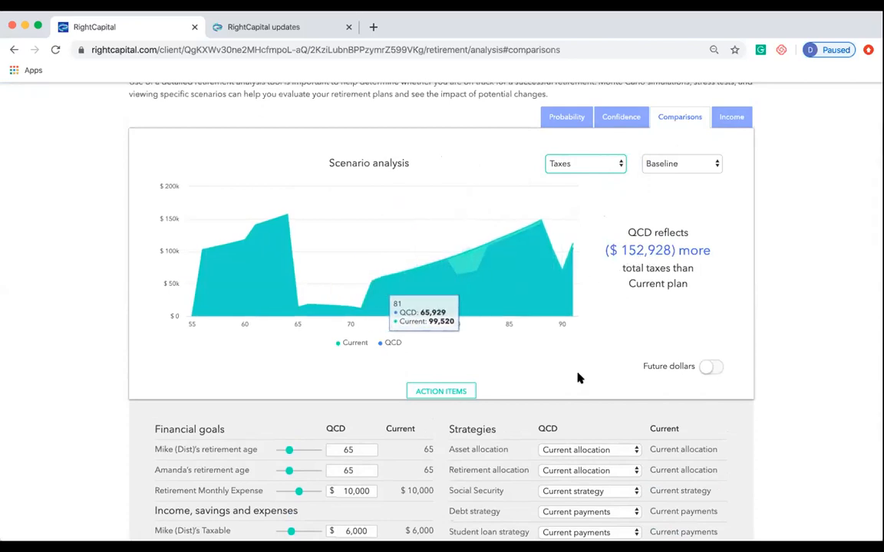
- Show the tax distribution and conversion analysis, comparing the proposed strategy with the standard withdrawal without conversion
scroll(450, 322, "up", 3)
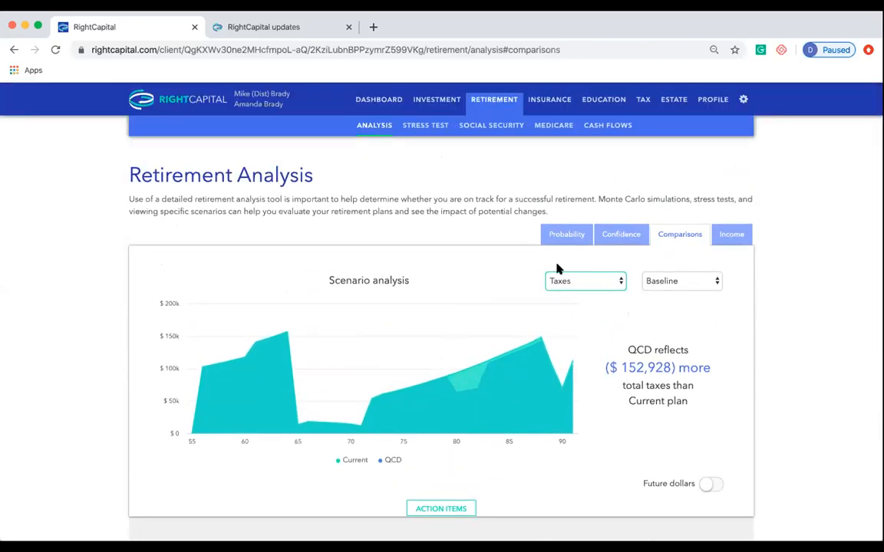
left_click(641, 106)
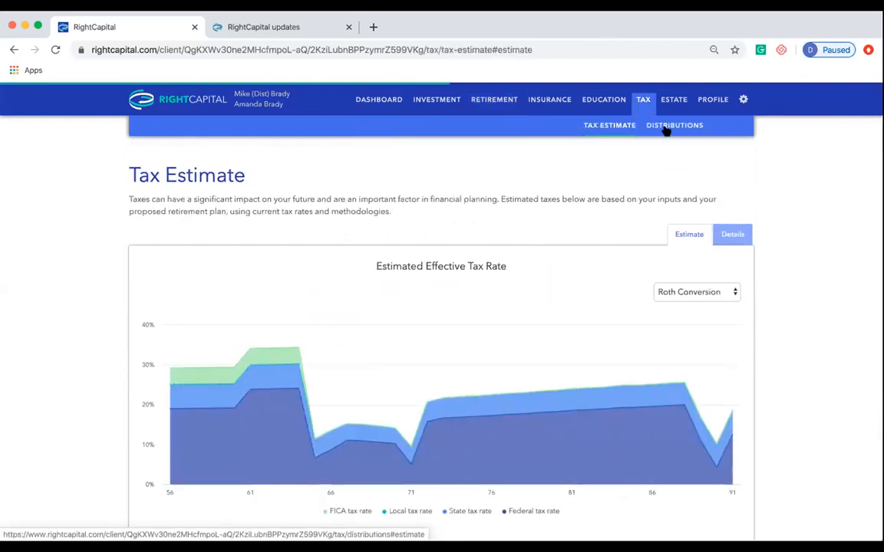
left_click(666, 131)
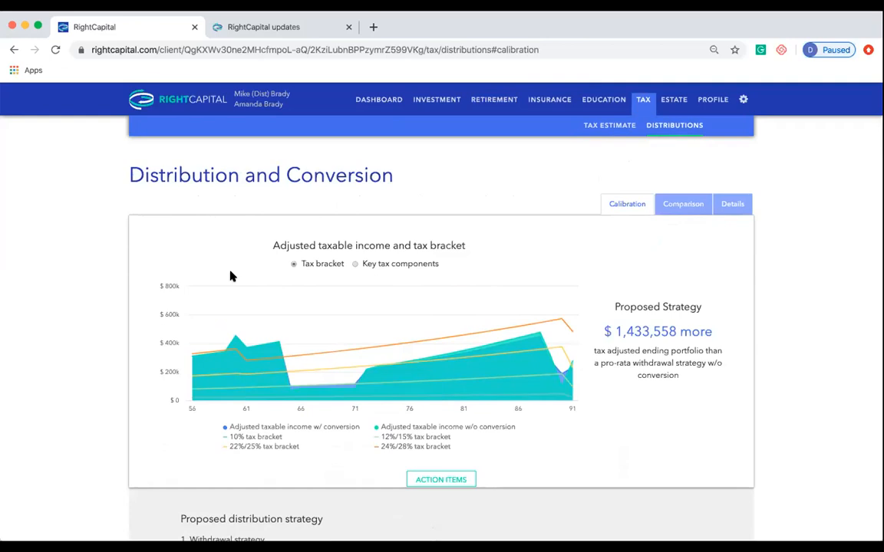
left_click(694, 206)
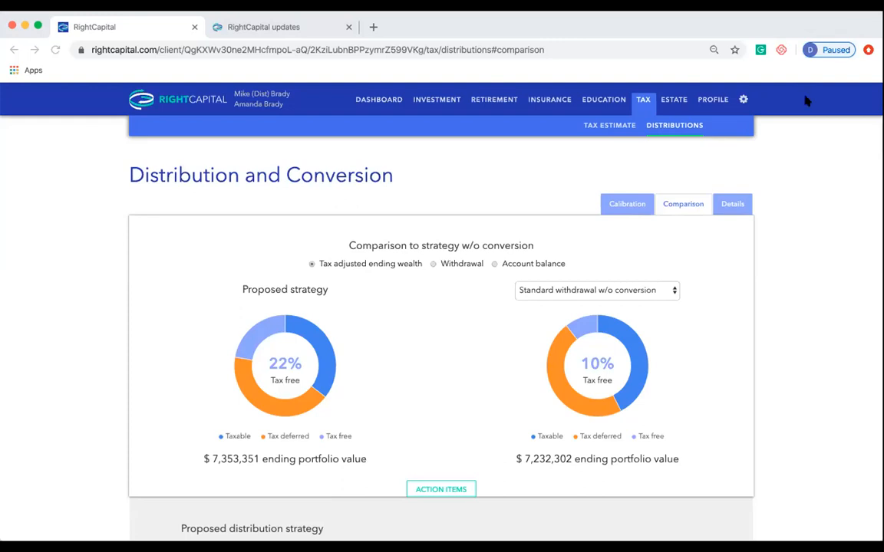
- Review the withdrawal strategy options offered for the proposed distribution strategy, leaving the choice as it is
scroll(513, 468, "down", 5)
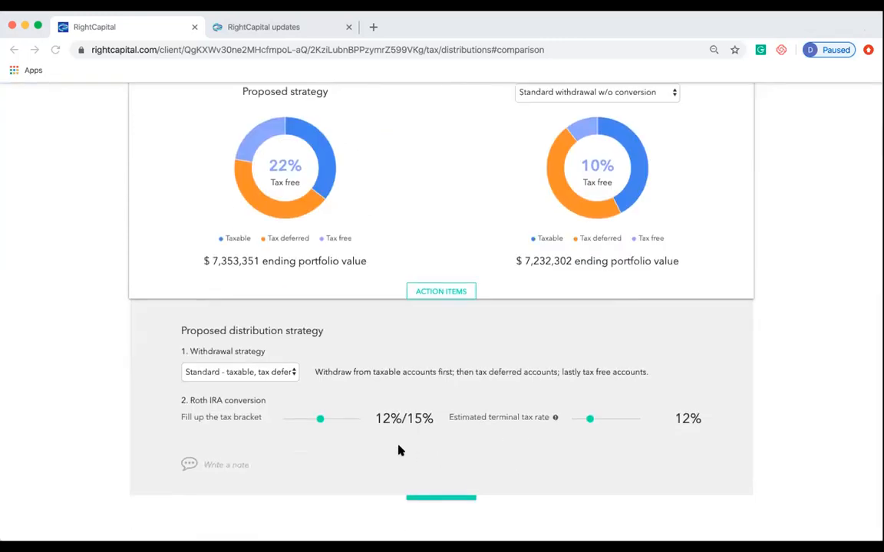
left_click(266, 374)
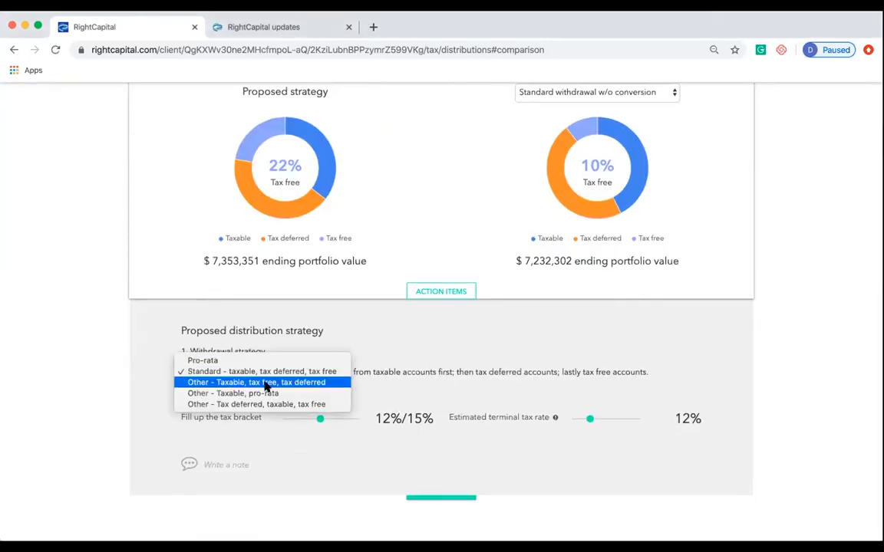
left_click(359, 382)
- Show the distribution calibration chart and hide its series for adjusted taxable income without conversion
scroll(359, 382, "up", 4)
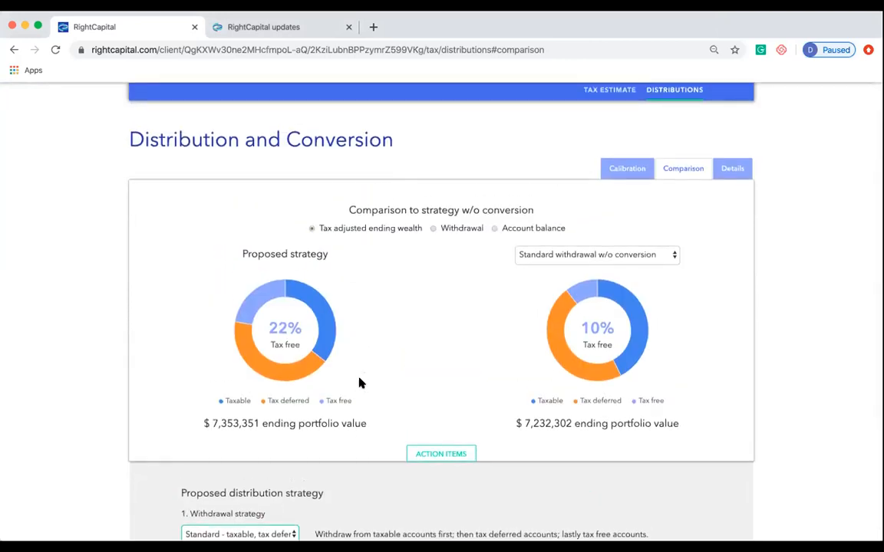
scroll(359, 382, "up", 1)
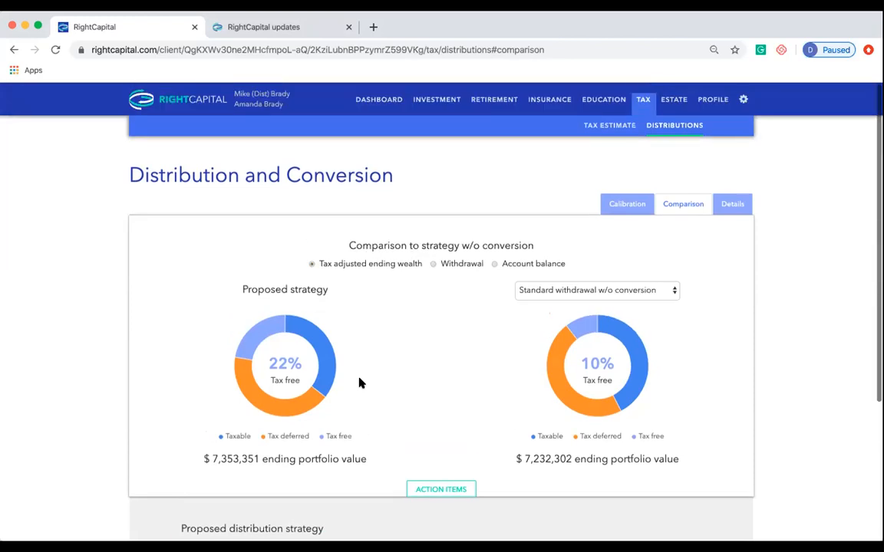
left_click(629, 207)
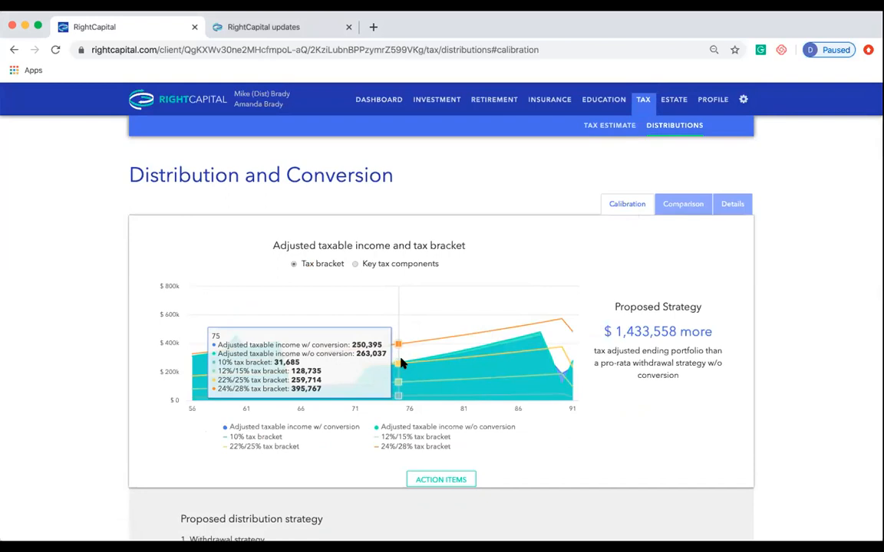
left_click(415, 428)
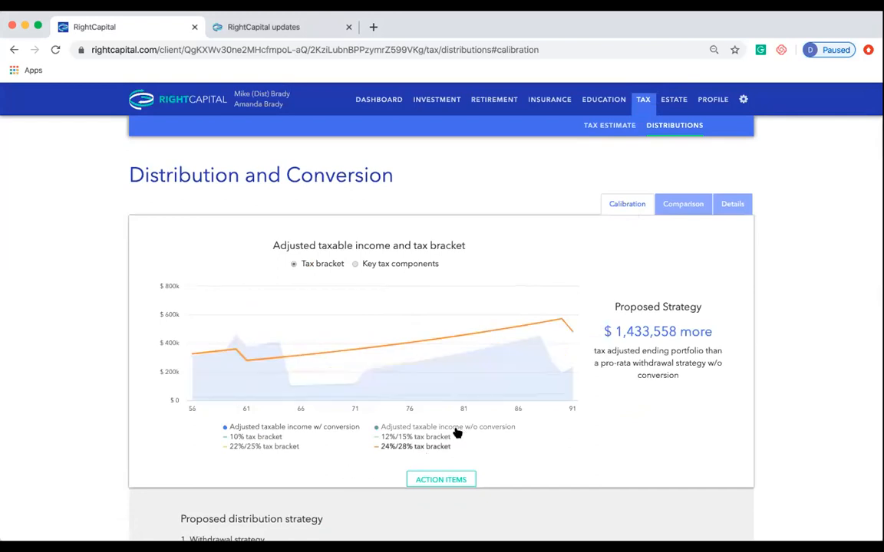
left_click(491, 428)
left_click(490, 428)
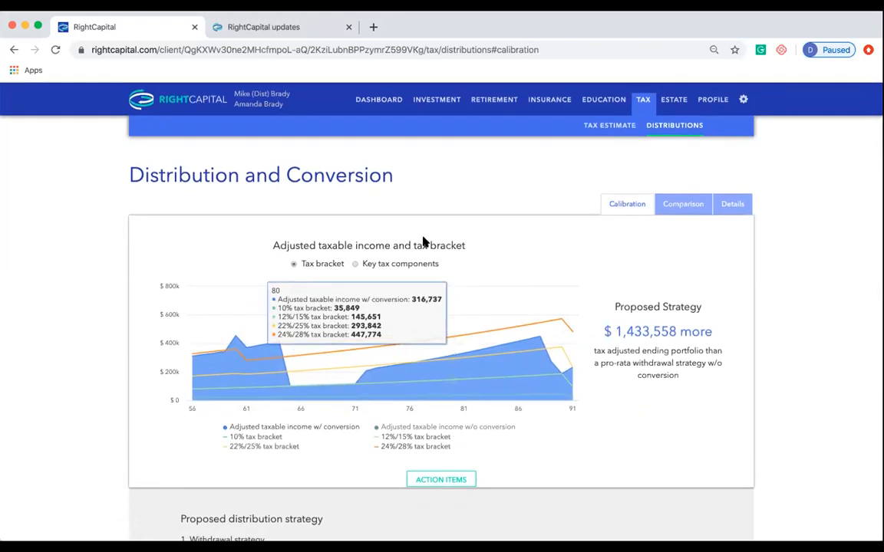
- Return to the retirement analysis and review which proposals can be set against the current plan
left_click(505, 102)
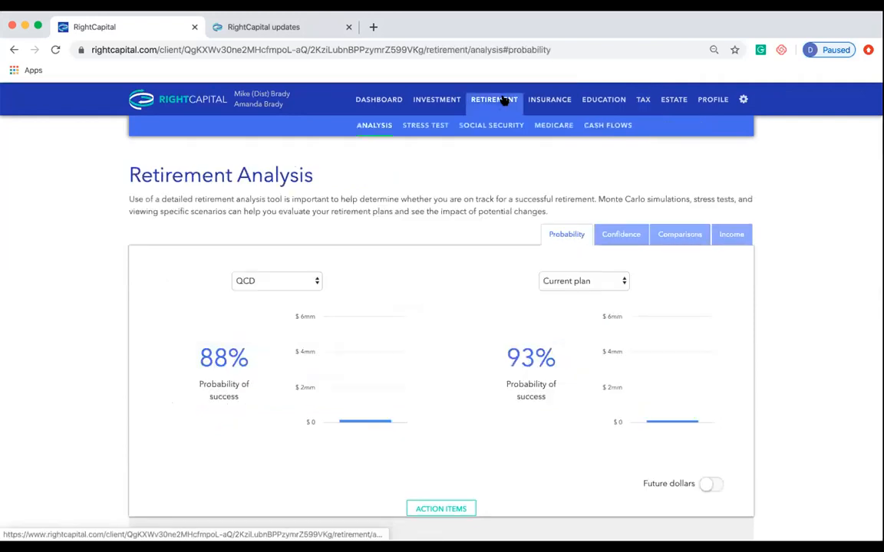
left_click(305, 285)
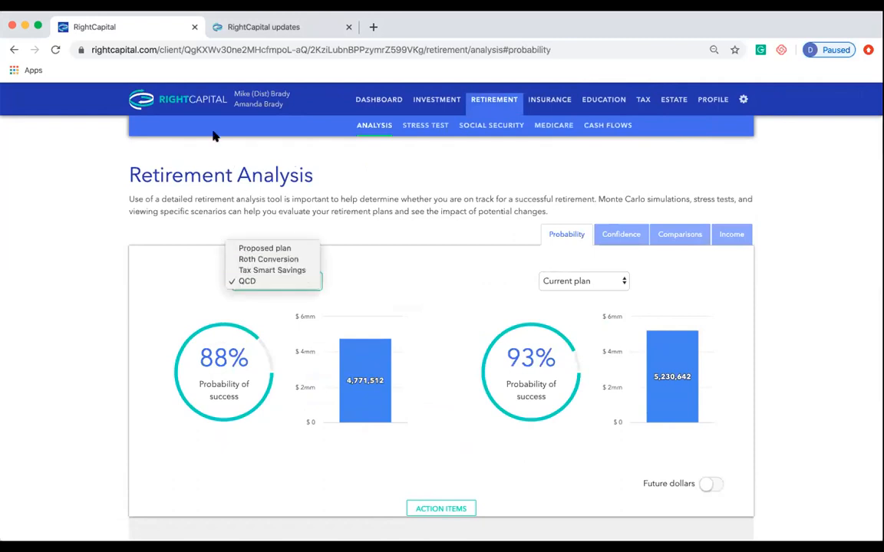
left_click(198, 108)
- Find the sample client by last name in the advisor's client list and show the client's plans
left_click(198, 108)
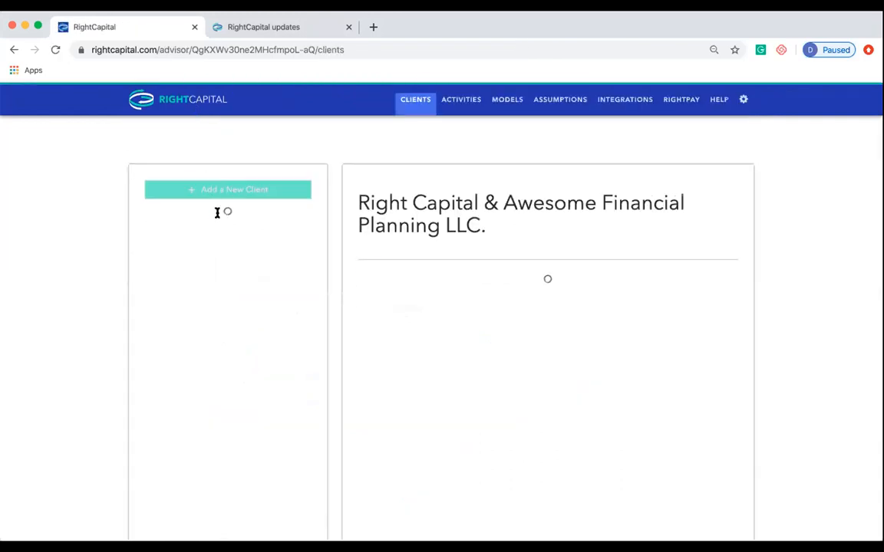
left_click(217, 214)
type("brady")
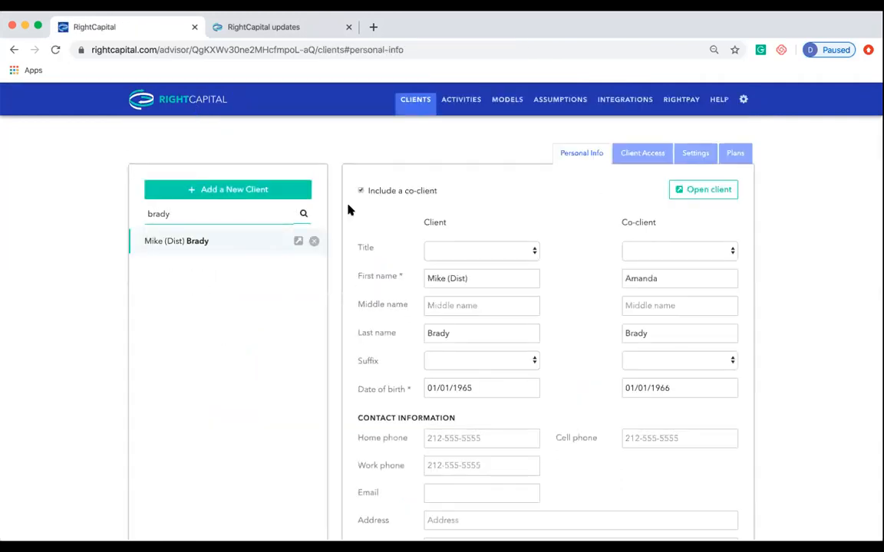
left_click(734, 162)
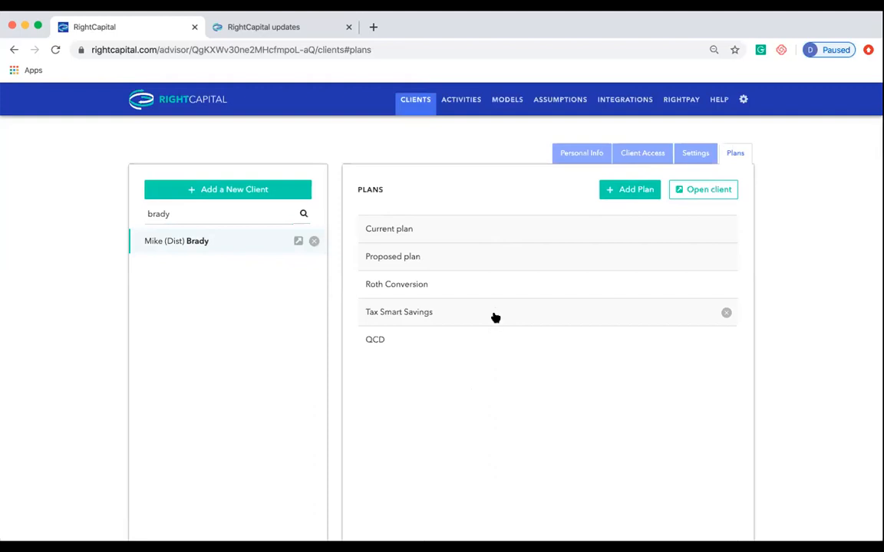
left_click(822, 24)
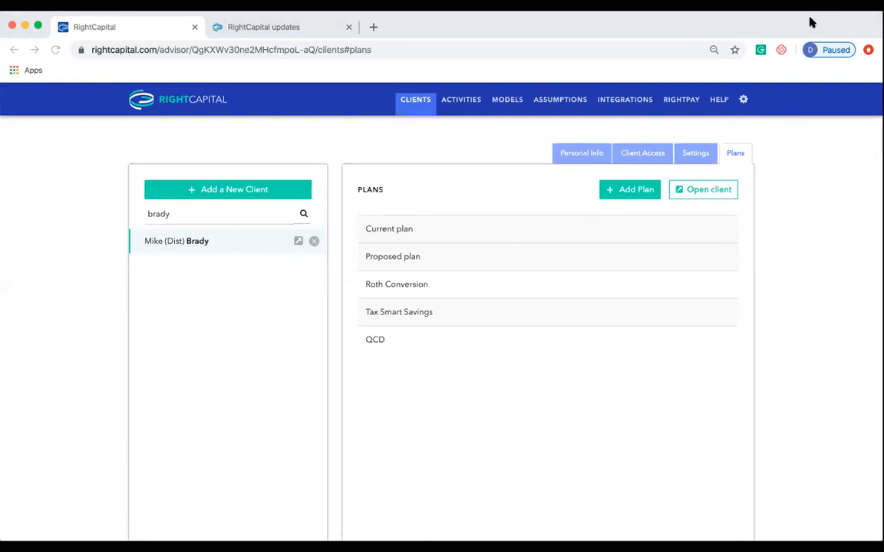
left_click(746, 124)
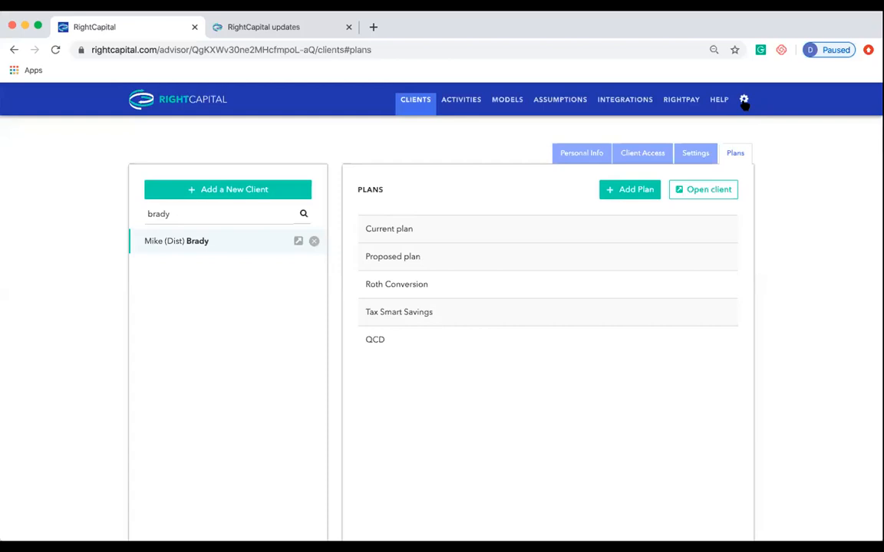
- Open the RightCapital updates page and read through the recent feature announcements down to the post-retirement allocation option
left_click(744, 101)
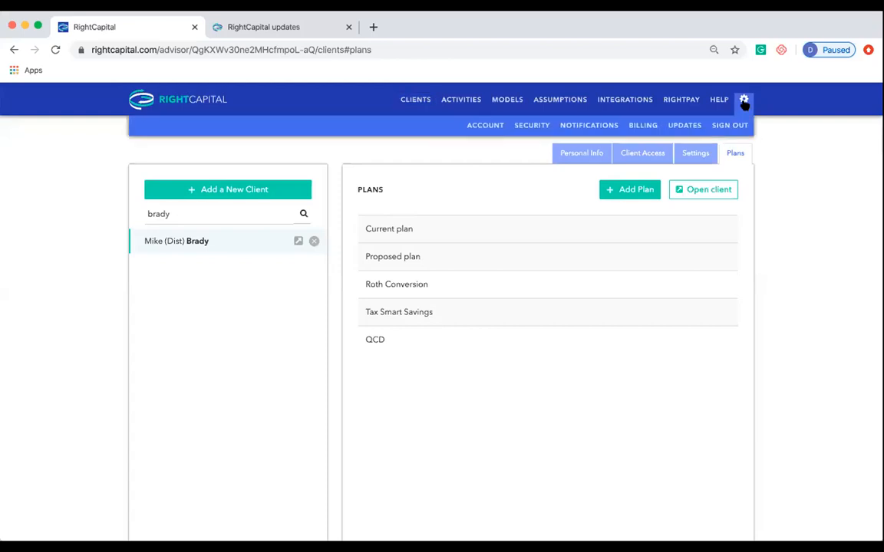
left_click(682, 126)
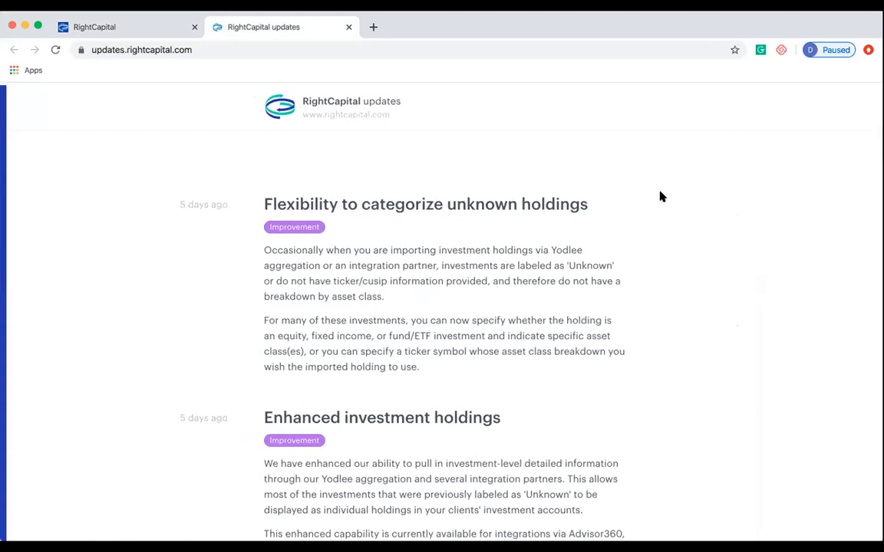
scroll(661, 197, "down", 1)
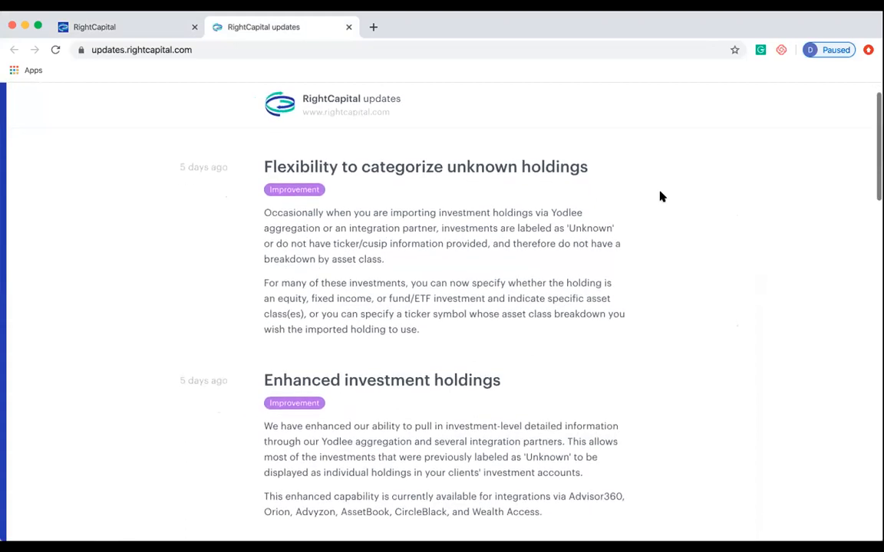
scroll(661, 234, "down", 1)
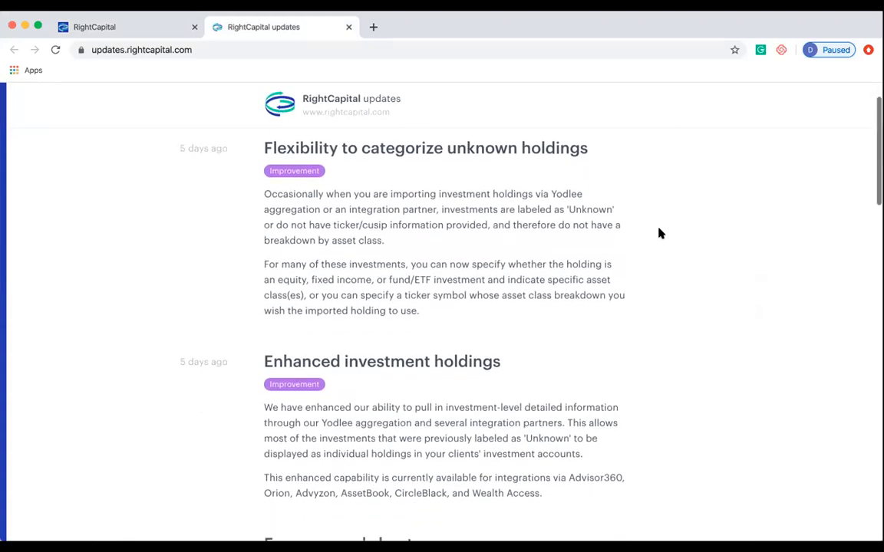
scroll(661, 233, "down", 1)
scroll(661, 233, "down", 1)
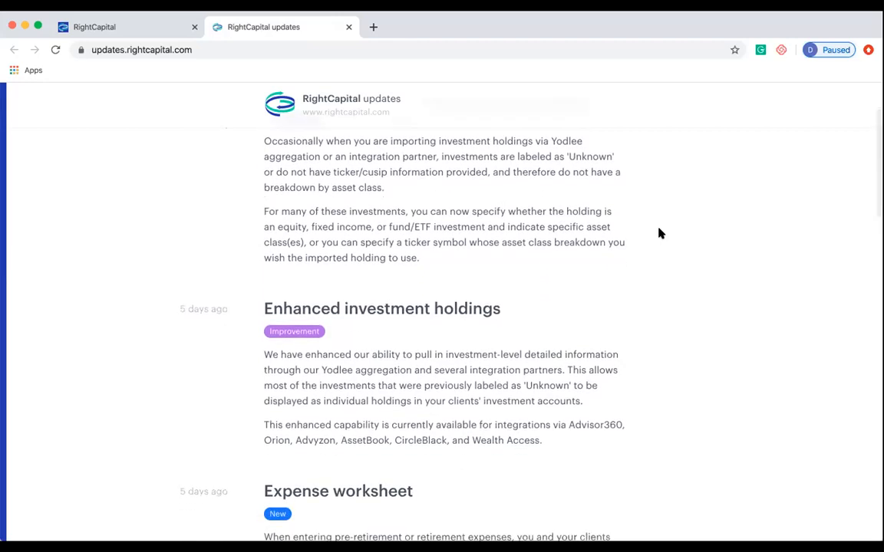
scroll(661, 234, "down", 3)
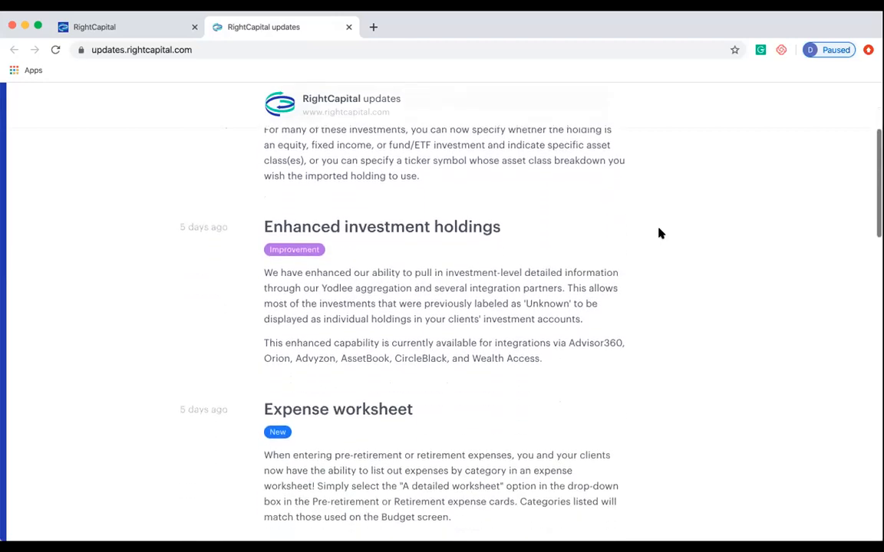
scroll(661, 233, "down", 8)
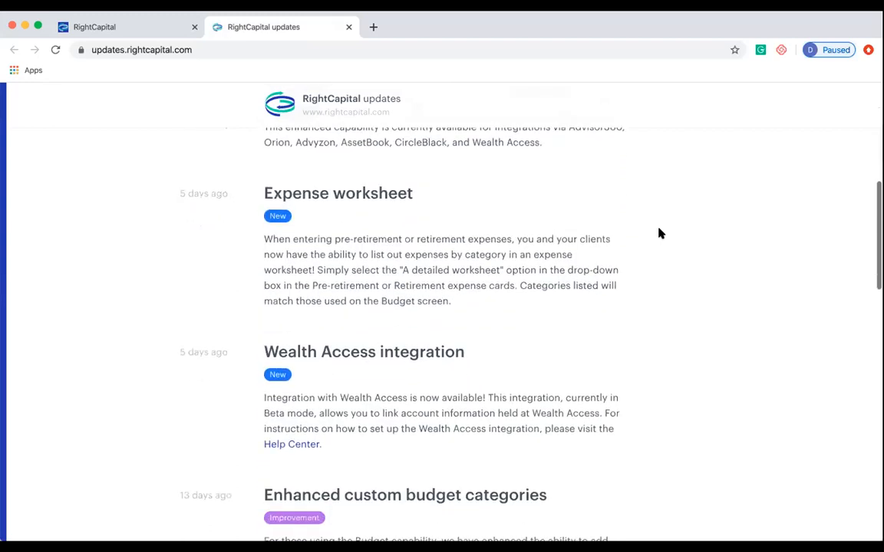
scroll(661, 233, "down", 8)
scroll(661, 233, "down", 7)
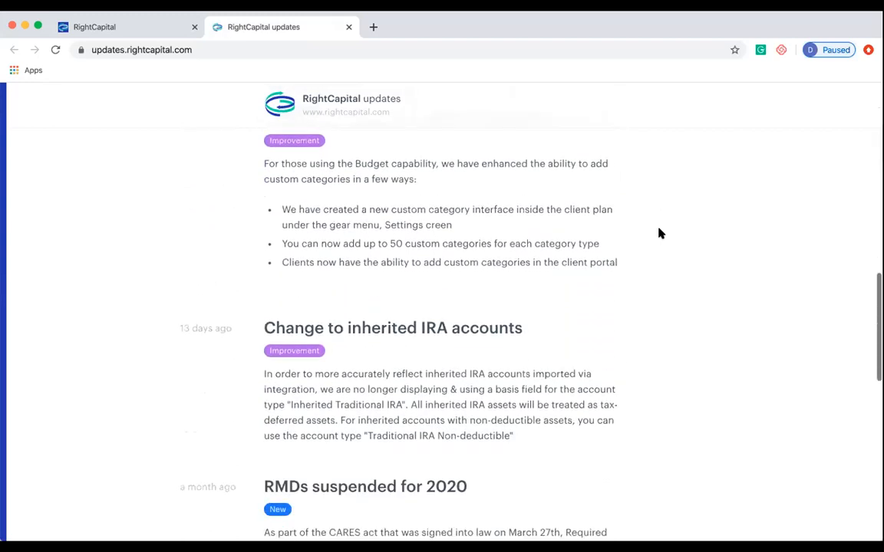
scroll(661, 233, "down", 6)
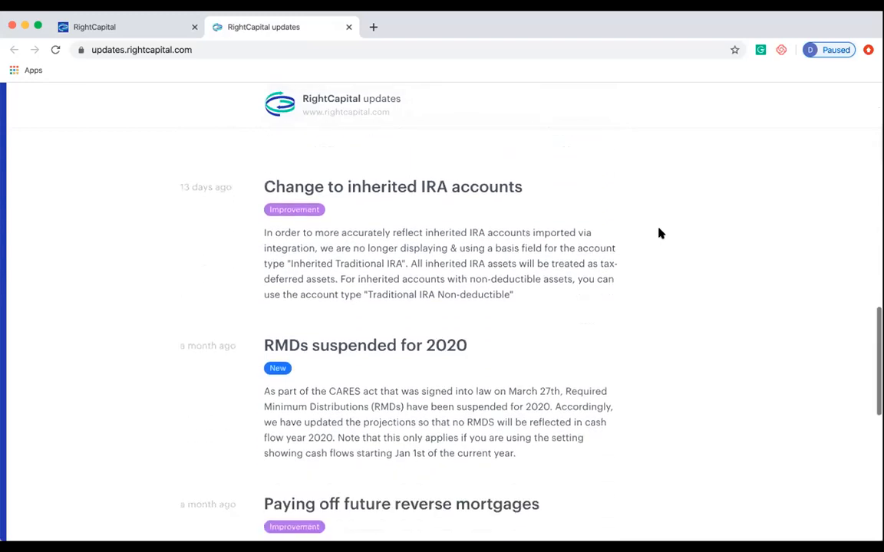
scroll(660, 234, "down", 5)
scroll(661, 233, "down", 4)
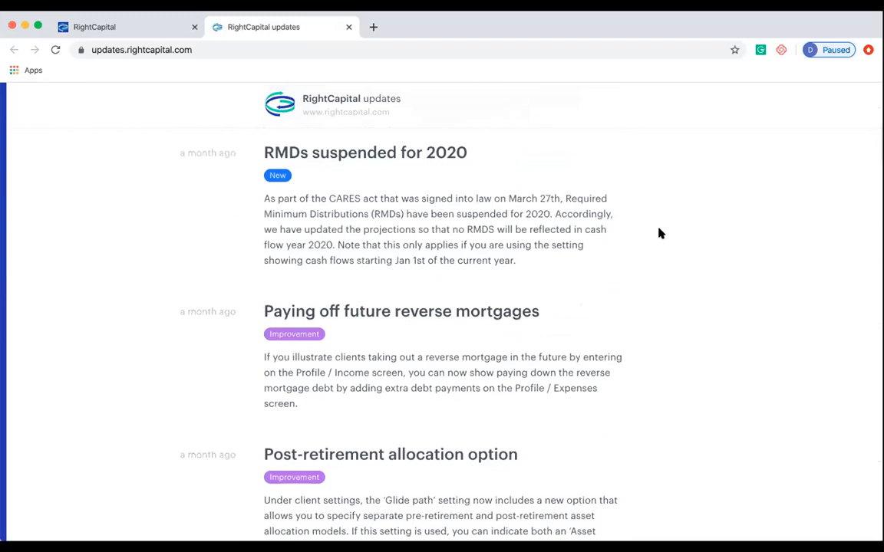
- Read the older product updates from the post-retirement allocation option through QCD from qualified annuities and withdrawal strategies to the oldest listed entry
scroll(660, 233, "down", 4)
scroll(661, 233, "down", 8)
scroll(661, 234, "down", 3)
left_click(466, 442)
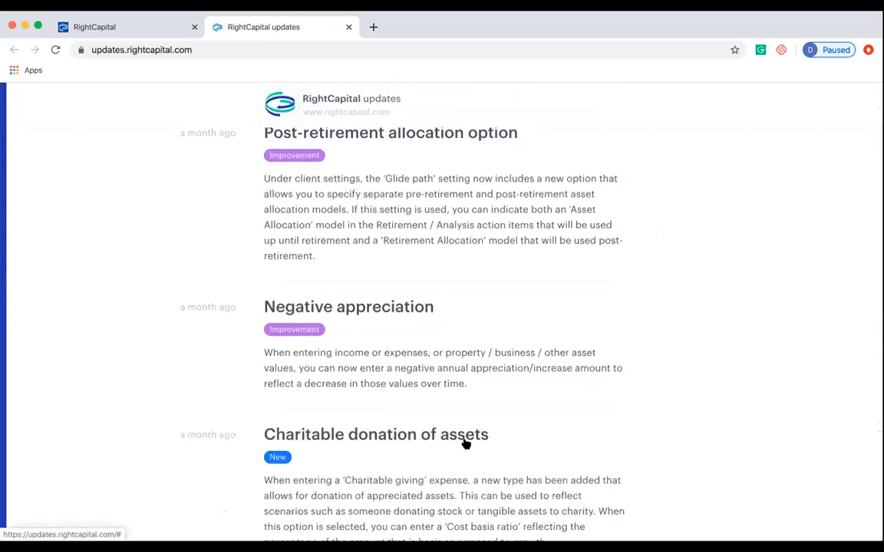
scroll(536, 453, "down", 9)
scroll(535, 453, "down", 10)
scroll(537, 453, "down", 6)
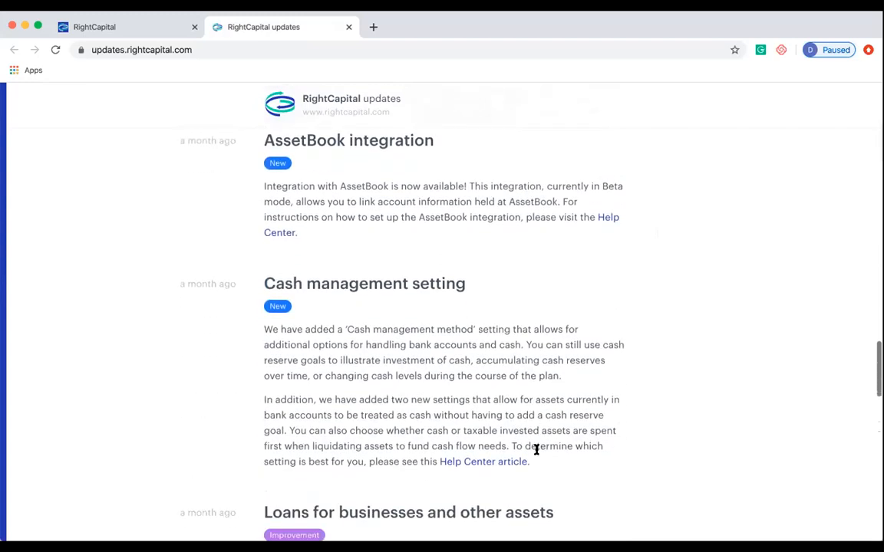
scroll(536, 452, "down", 4)
scroll(537, 453, "down", 10)
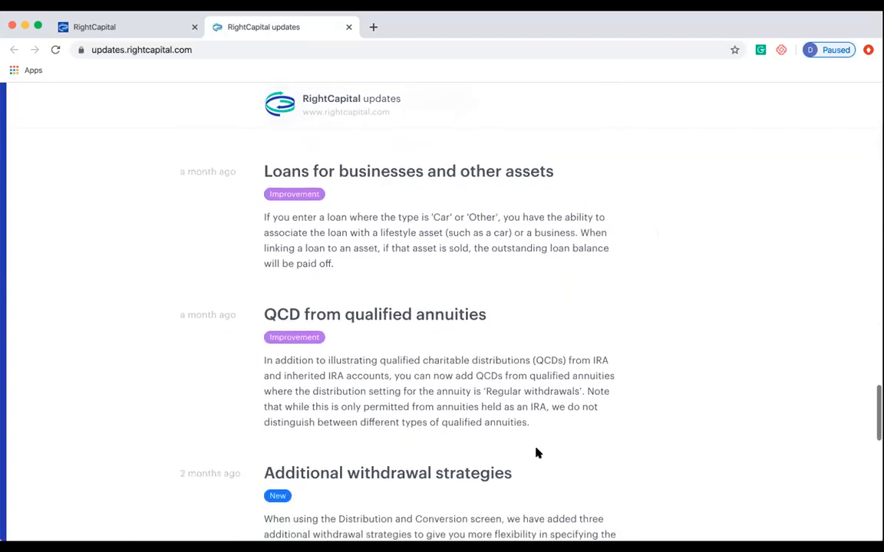
scroll(536, 452, "down", 3)
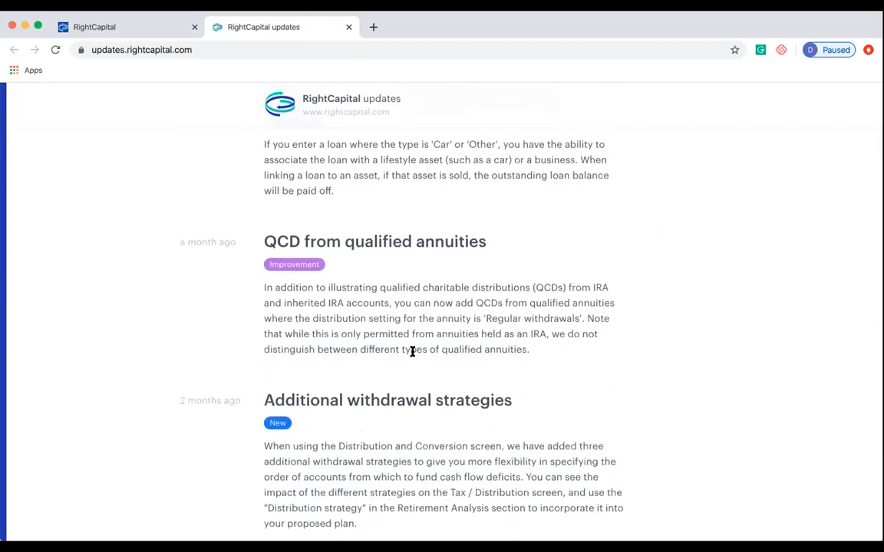
scroll(412, 351, "down", 20)
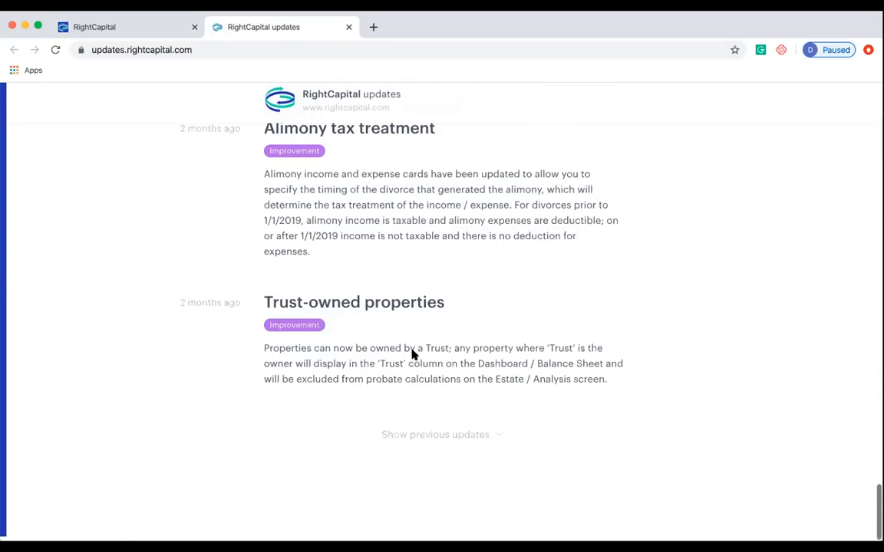
- Highlight the heading of the Trust-owned properties update, and go back up to the most recent announcements
scroll(412, 353, "up", 1)
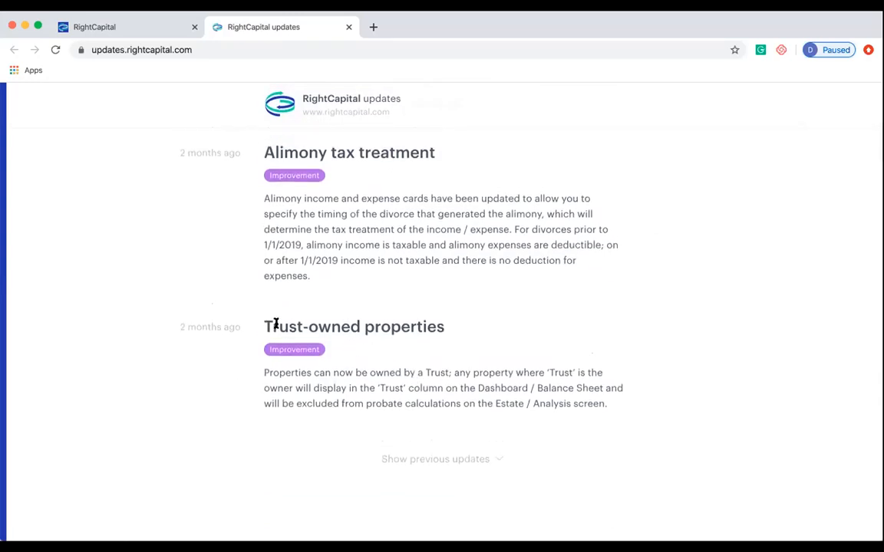
left_click_drag(265, 328, 454, 331)
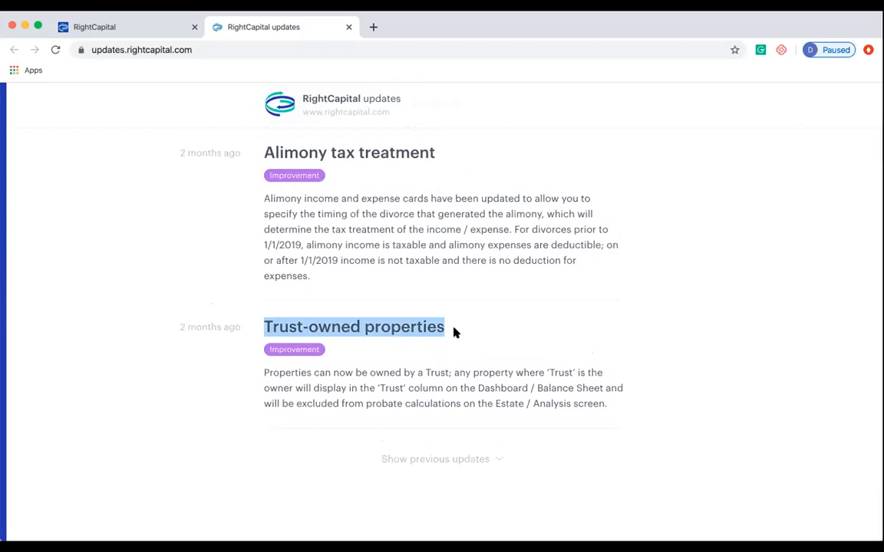
scroll(453, 331, "up", 15)
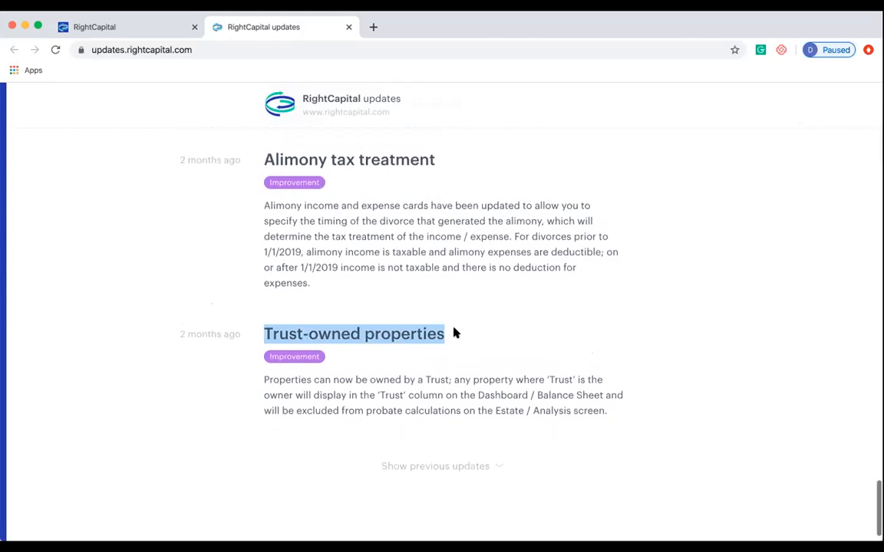
scroll(454, 331, "up", 20)
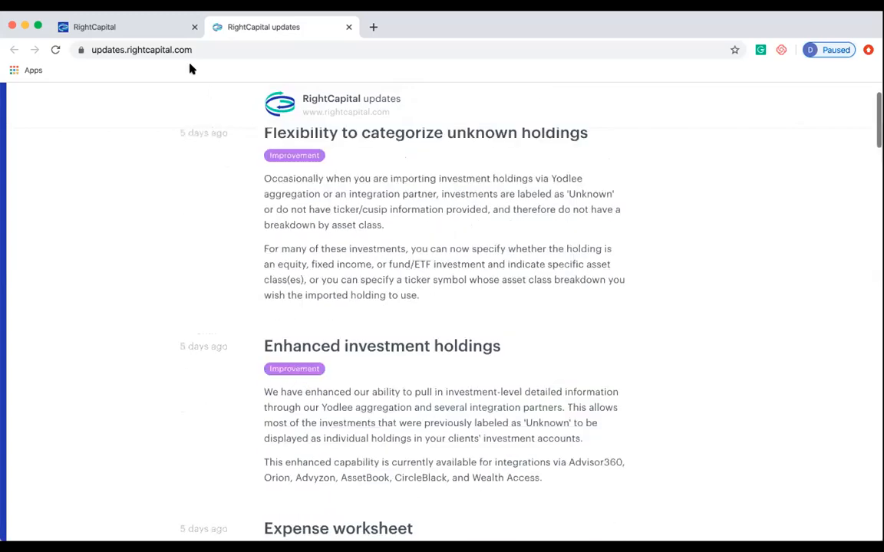
- Return to the client's plans in the advisor portal, show the support chat with its conversation and Help Center options, and close it
left_click(158, 28)
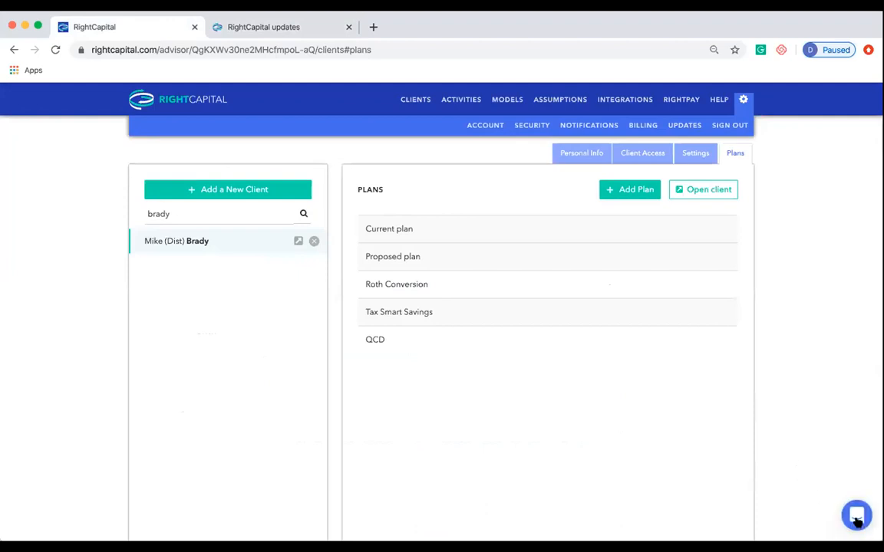
left_click(857, 519)
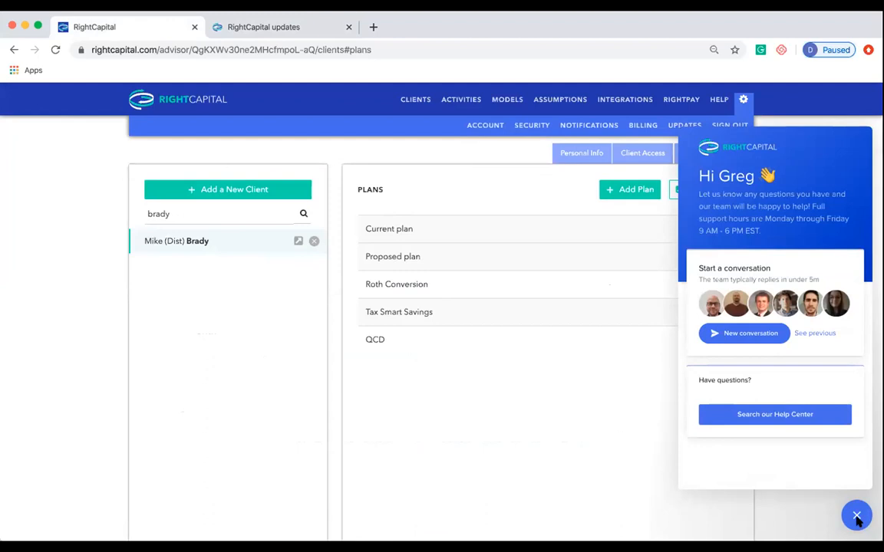
left_click(857, 518)
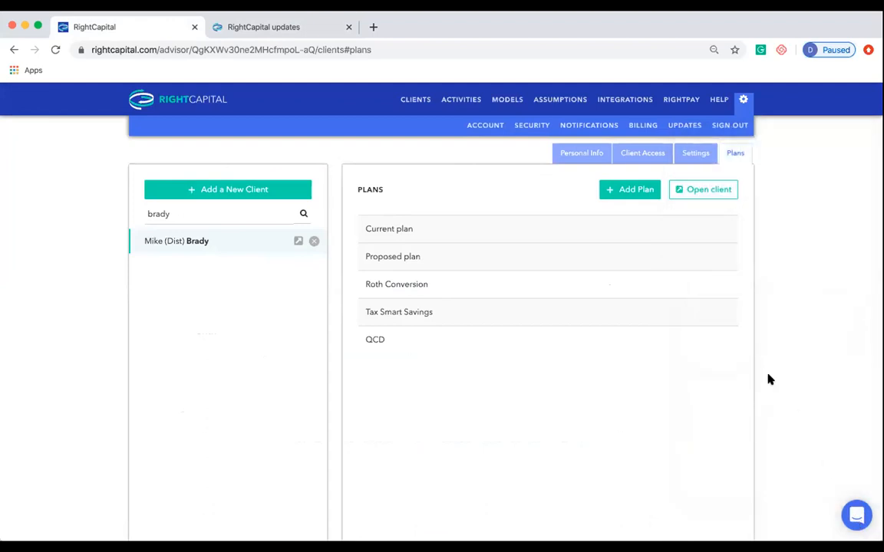